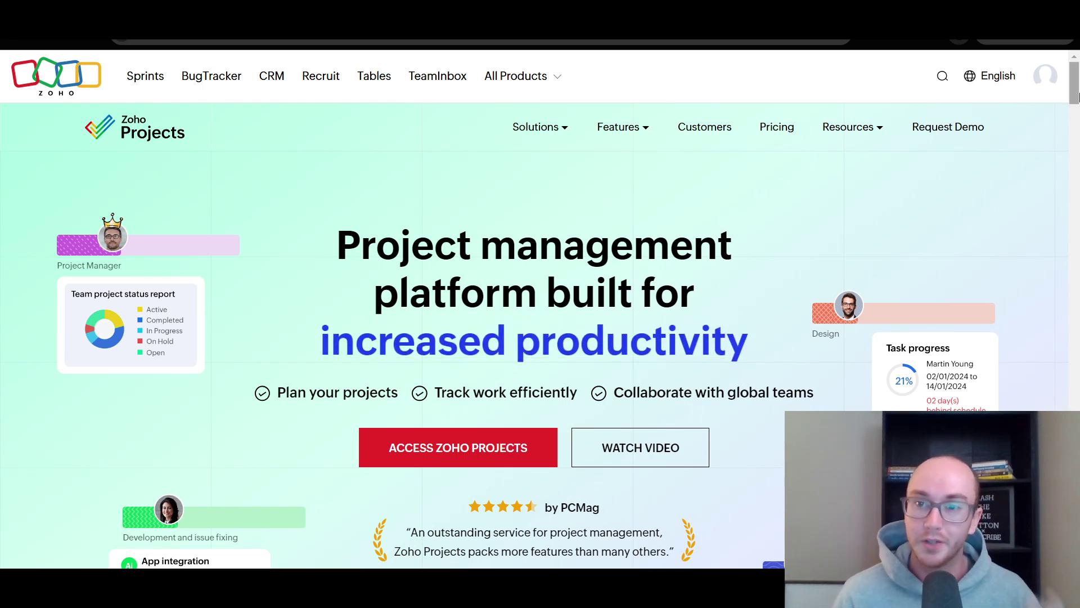
# Review the Zoho Projects home page from its headline through the Gantt chart section to the timesheets section
pyautogui.moveTo(1075, 98); pyautogui.dragTo(1076, 109)
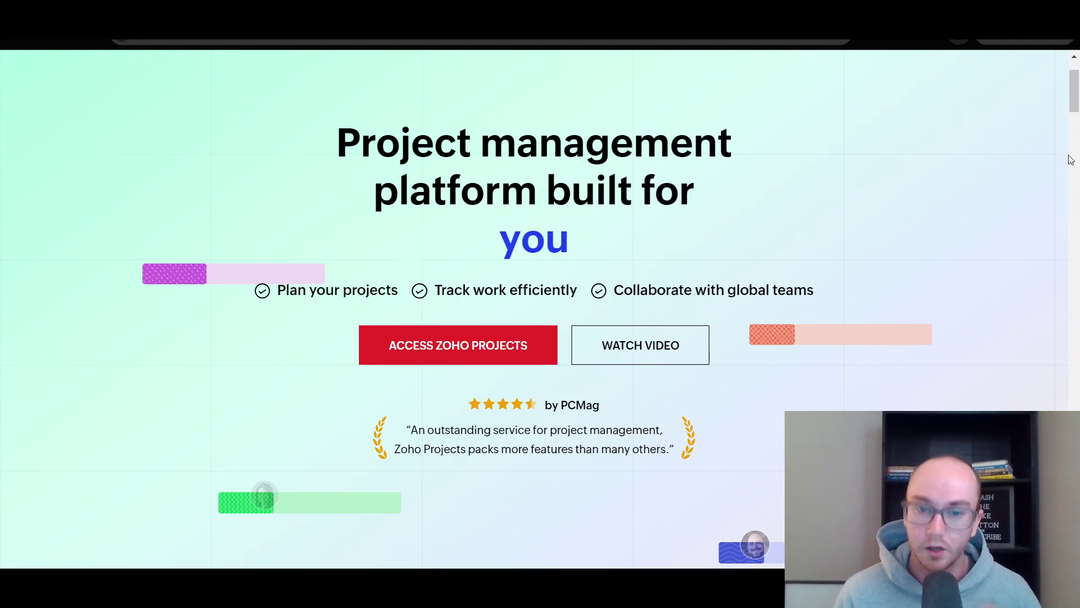
pyautogui.scroll(-8, 1070, 165)
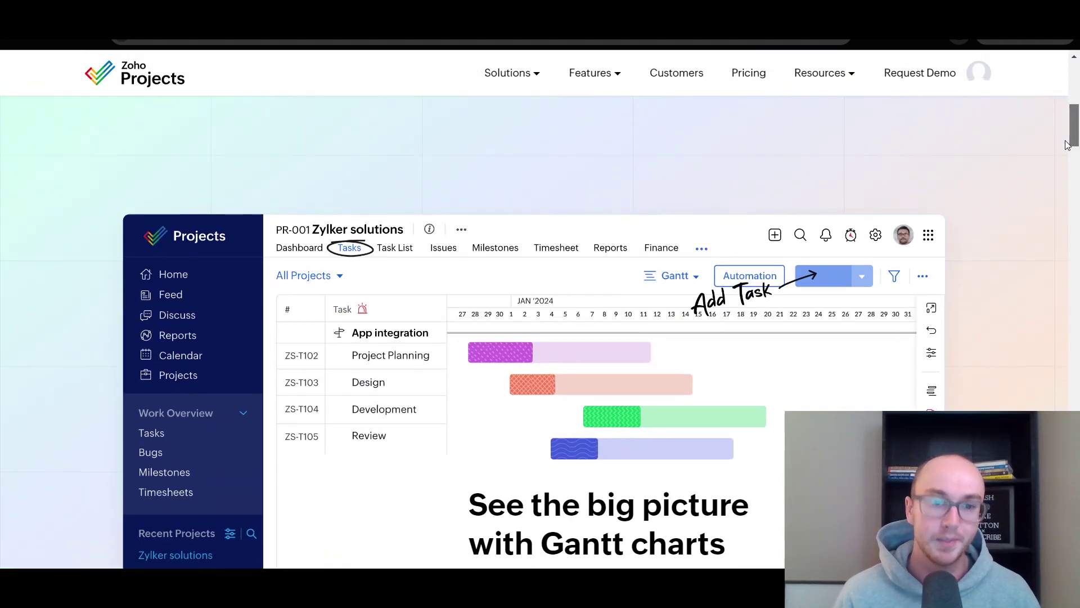
pyautogui.scroll(-3, 1067, 146)
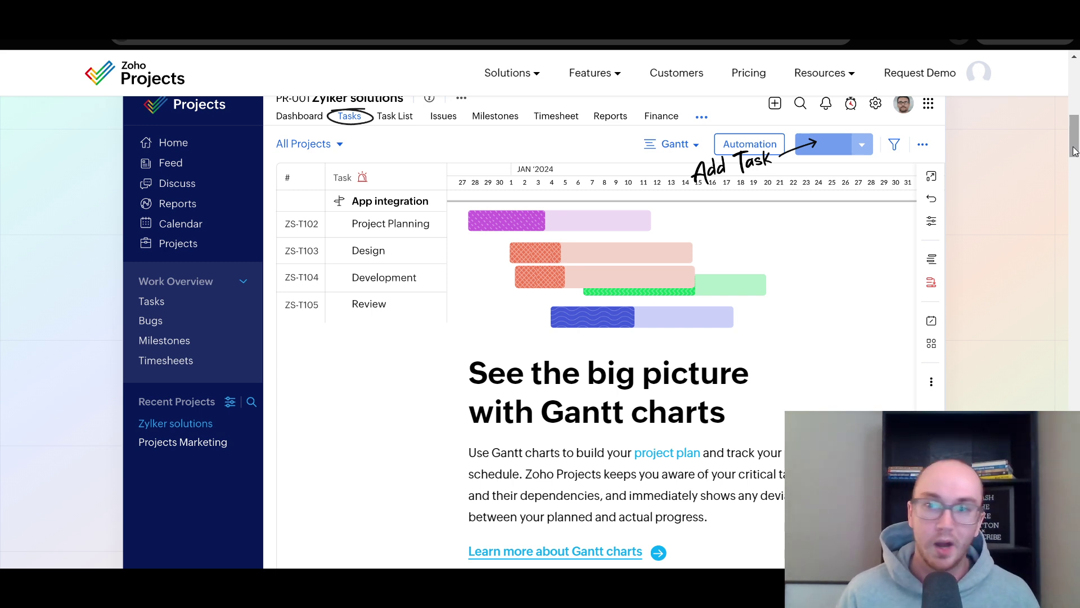
pyautogui.moveTo(1074, 151); pyautogui.dragTo(1076, 148)
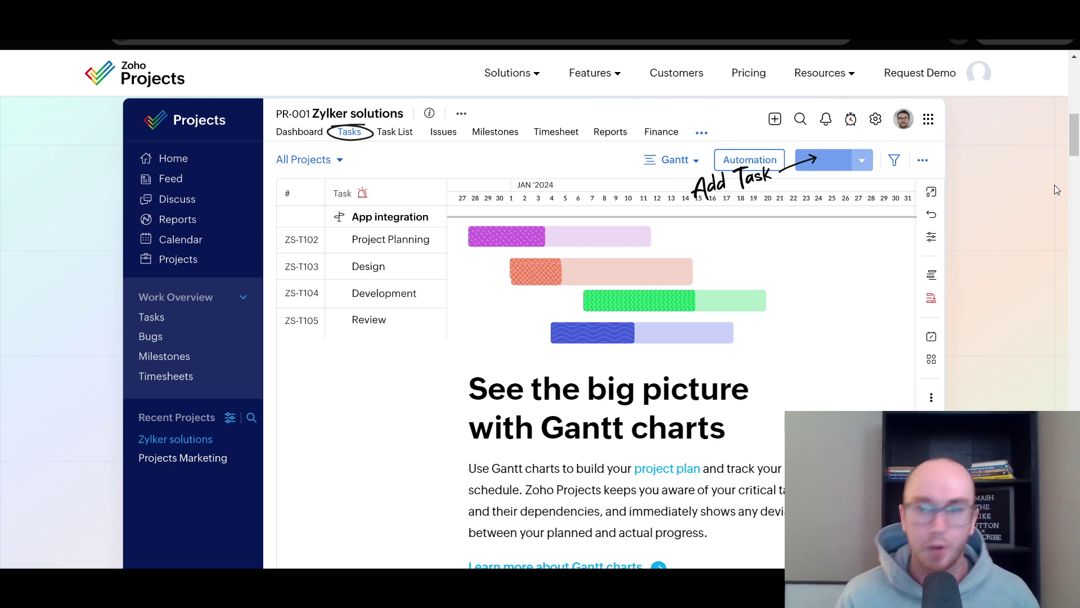
pyautogui.moveTo(1076, 155); pyautogui.dragTo(1072, 218)
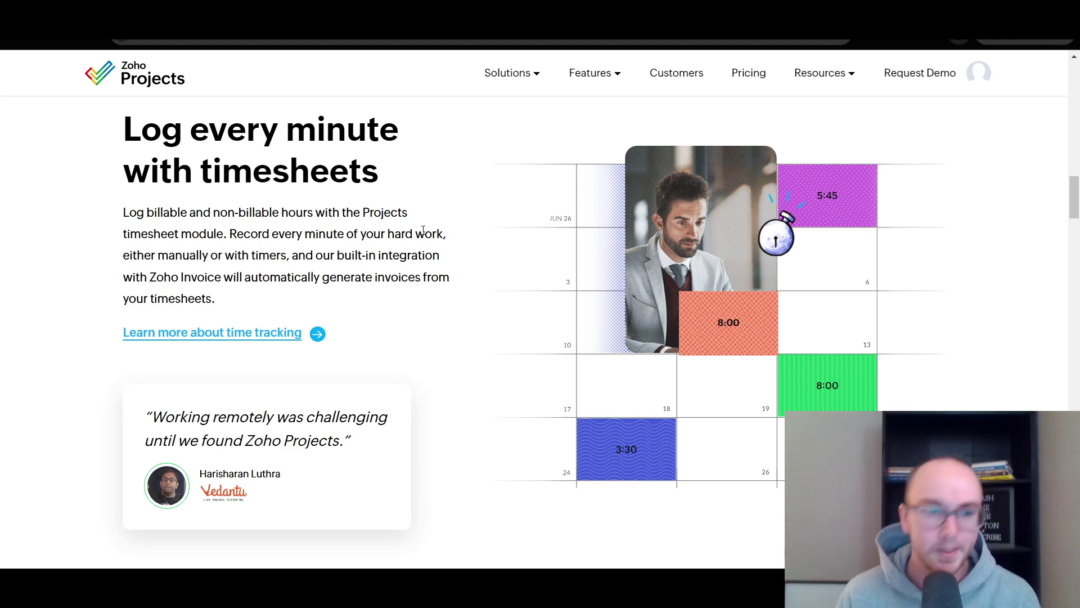
# Examine the task automation section and the app integrations section of the home page
pyautogui.scroll(-8, 423, 231)
pyautogui.scroll(-3, 508, 241)
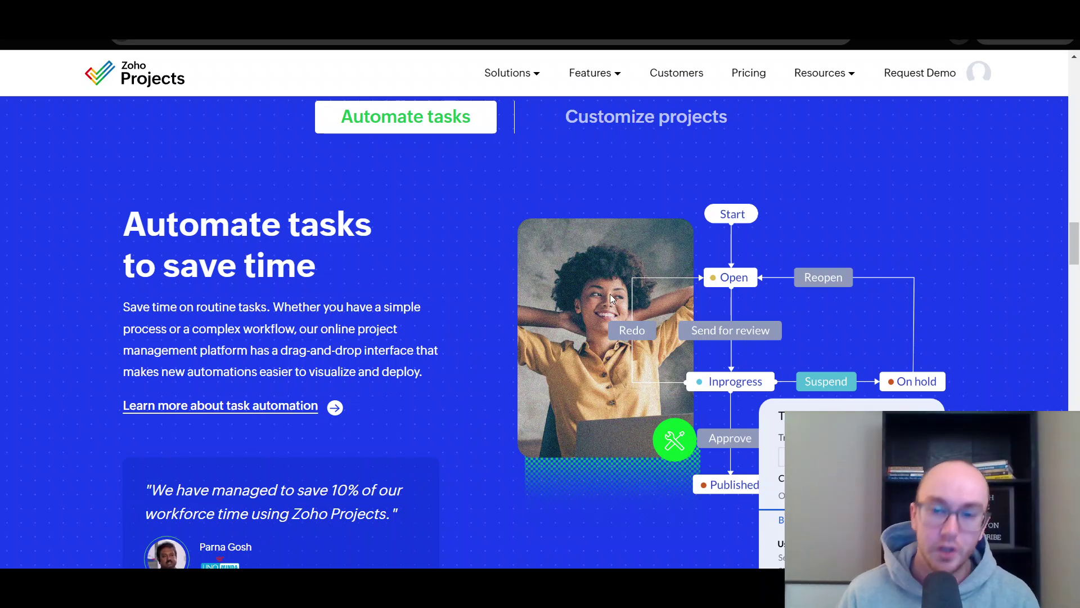
pyautogui.scroll(-1, 703, 335)
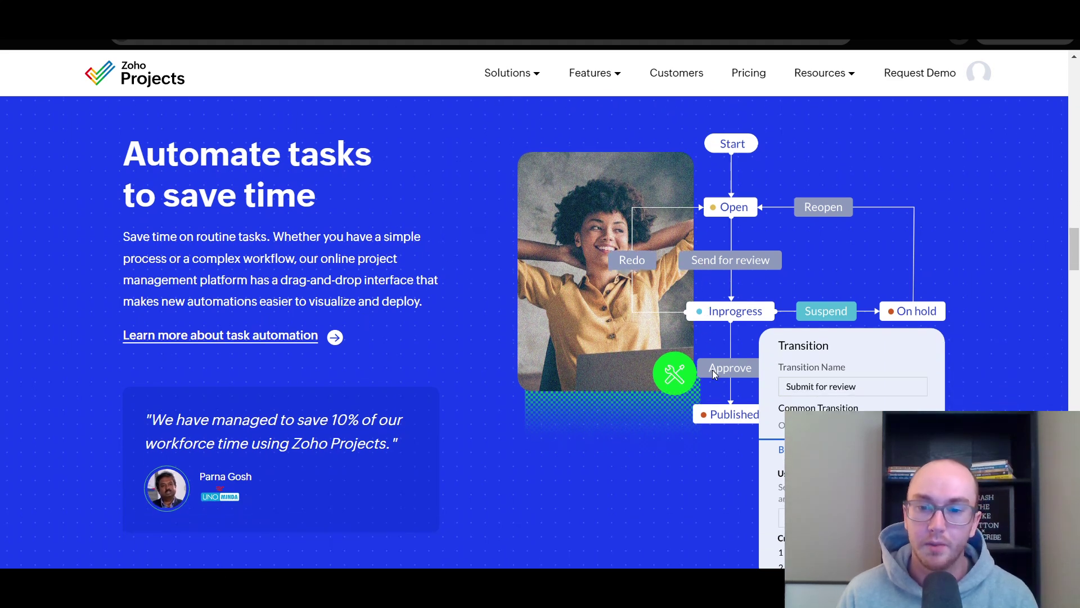
pyautogui.scroll(-2, 712, 369)
pyautogui.scroll(-9, 636, 402)
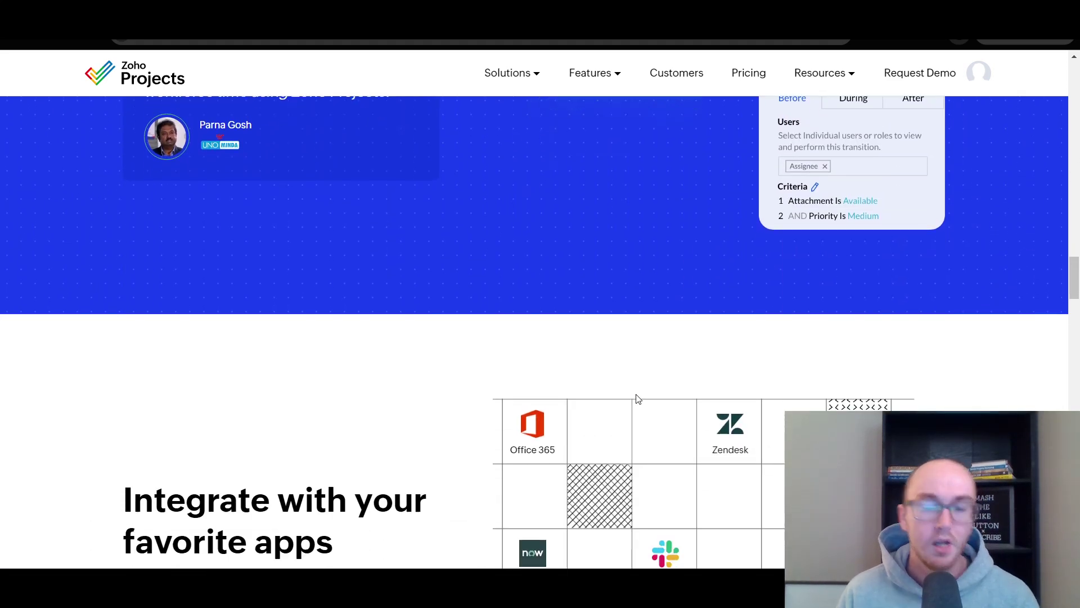
pyautogui.scroll(2, 635, 388)
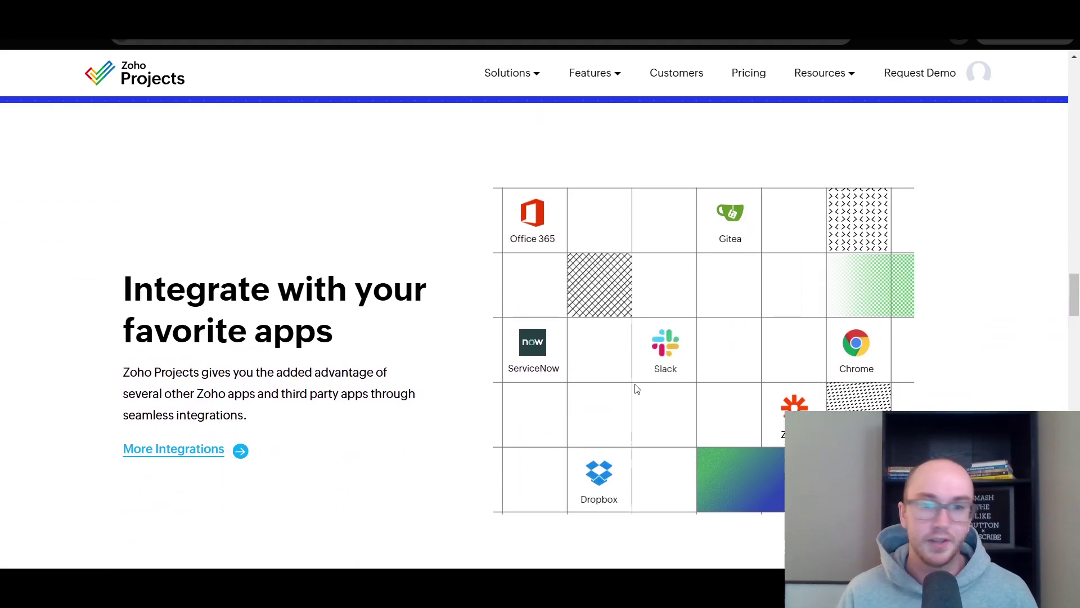
pyautogui.scroll(-1, 634, 387)
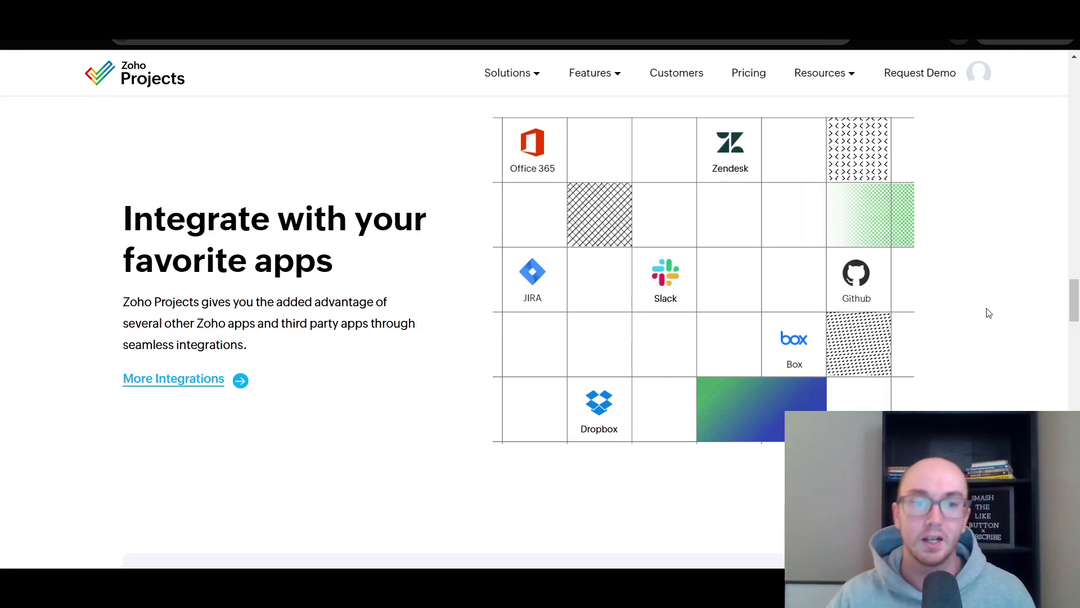
# Look over the award badges and the mobile app section, and open the Zoho Projects Pricing page
pyautogui.scroll(-15, 887, 290)
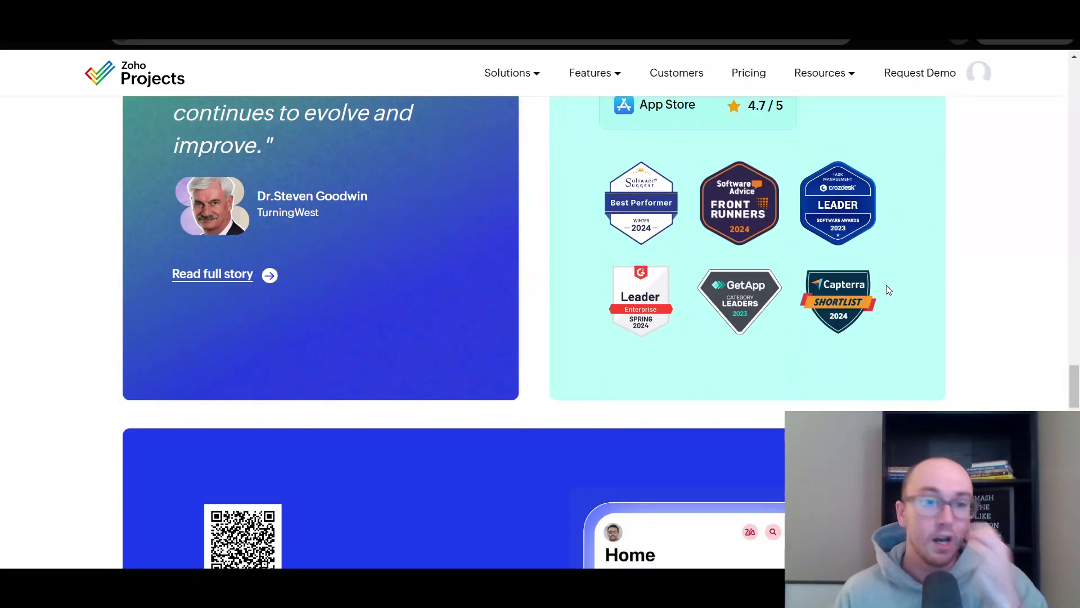
pyautogui.scroll(-4, 887, 289)
pyautogui.scroll(-3, 887, 289)
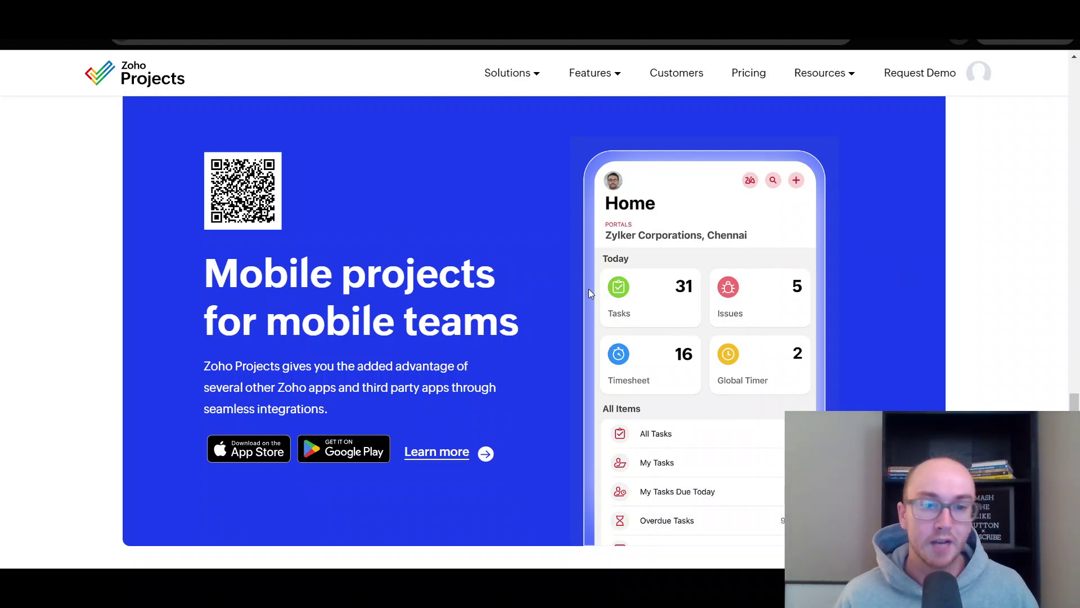
pyautogui.scroll(-5, 589, 297)
pyautogui.scroll(20, 581, 293)
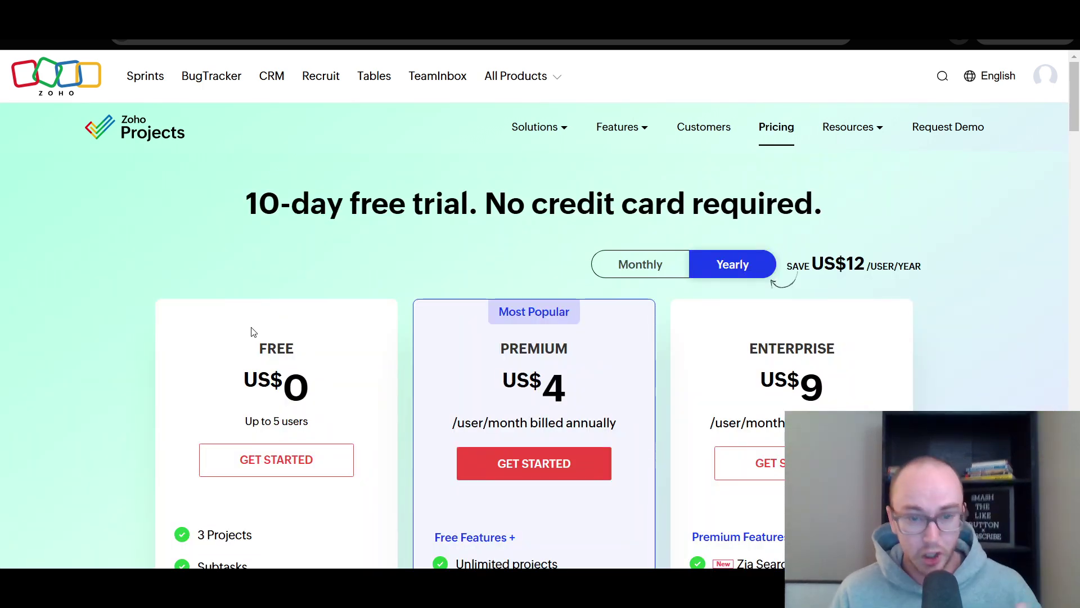
# Read the Free plan's feature list on the Pricing page, including its project allowance and Whiteboard entry
pyautogui.moveTo(1077, 101); pyautogui.dragTo(1072, 132)
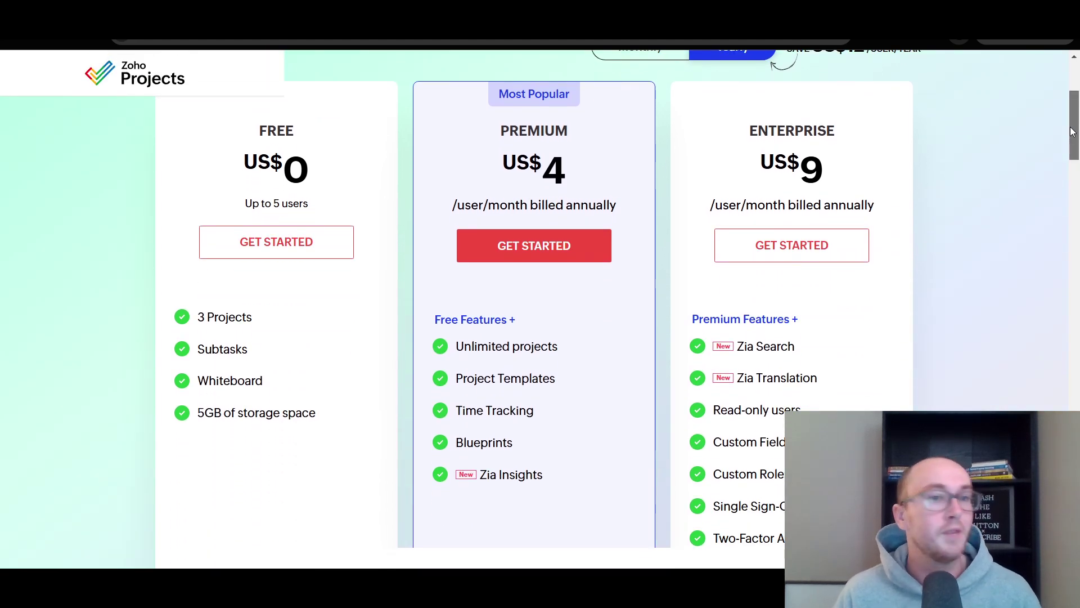
pyautogui.moveTo(194, 323); pyautogui.dragTo(300, 324)
pyautogui.click(300, 324)
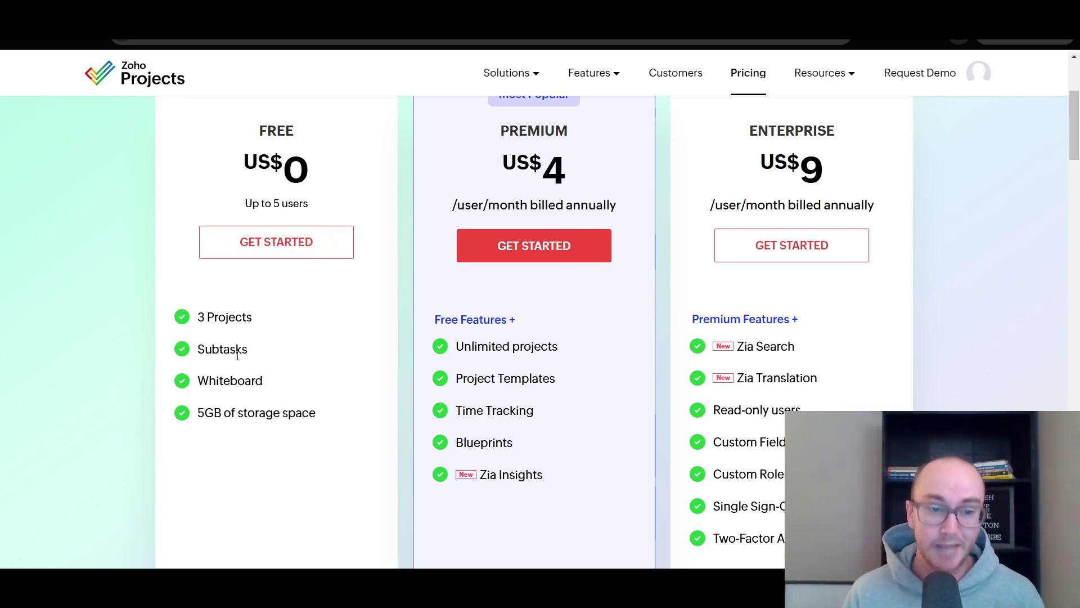
pyautogui.moveTo(198, 380); pyautogui.dragTo(232, 380)
pyautogui.click(237, 381)
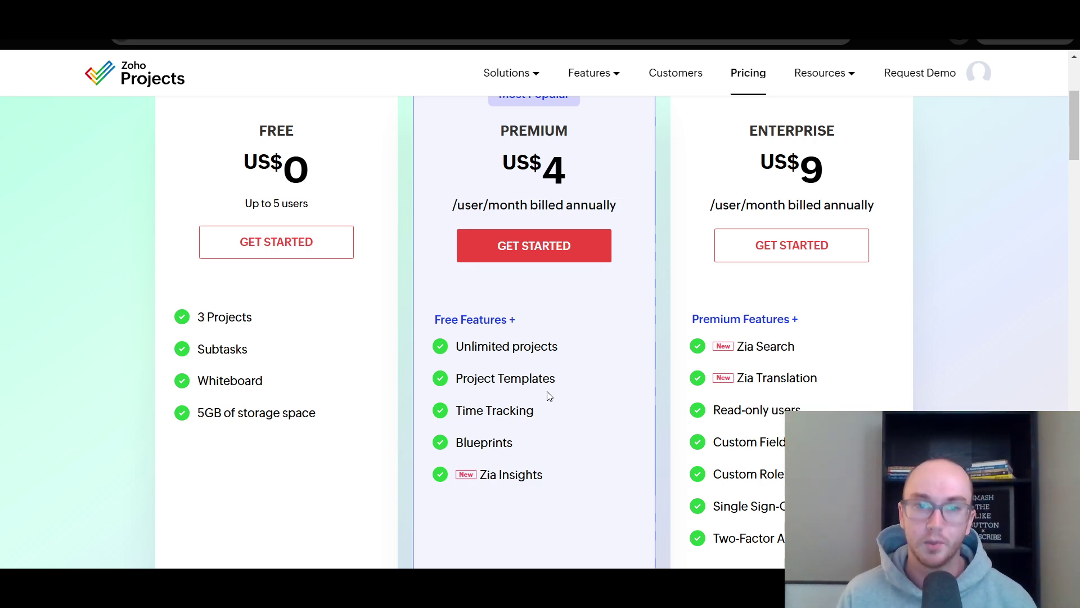
# Compare the plan prices under Monthly and Yearly billing, leaving the Yearly option selected
pyautogui.scroll(3, 599, 379)
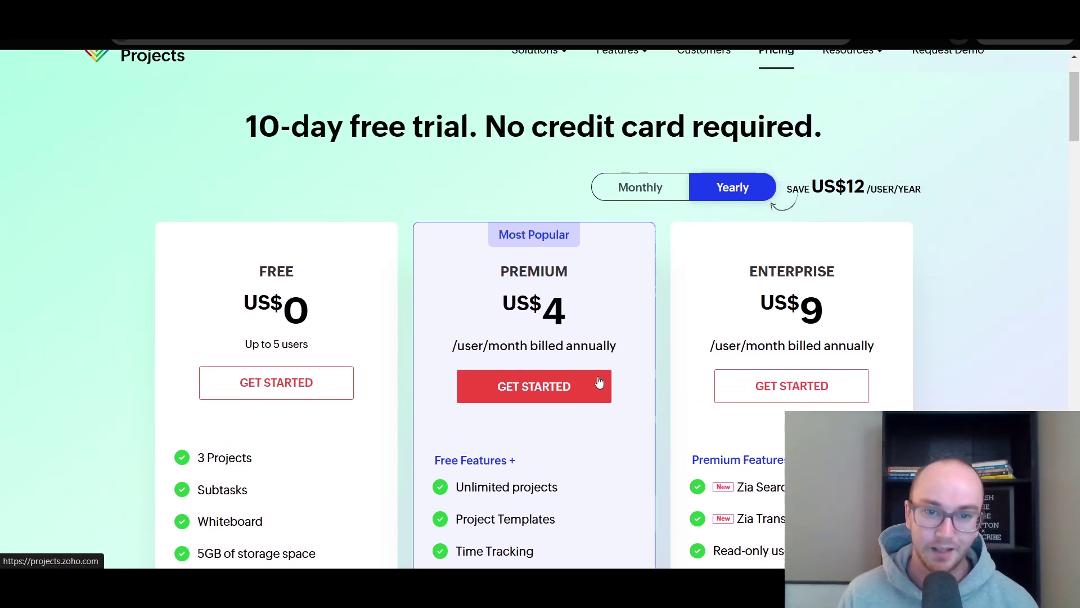
pyautogui.moveTo(453, 346); pyautogui.dragTo(527, 347)
pyautogui.click(557, 332)
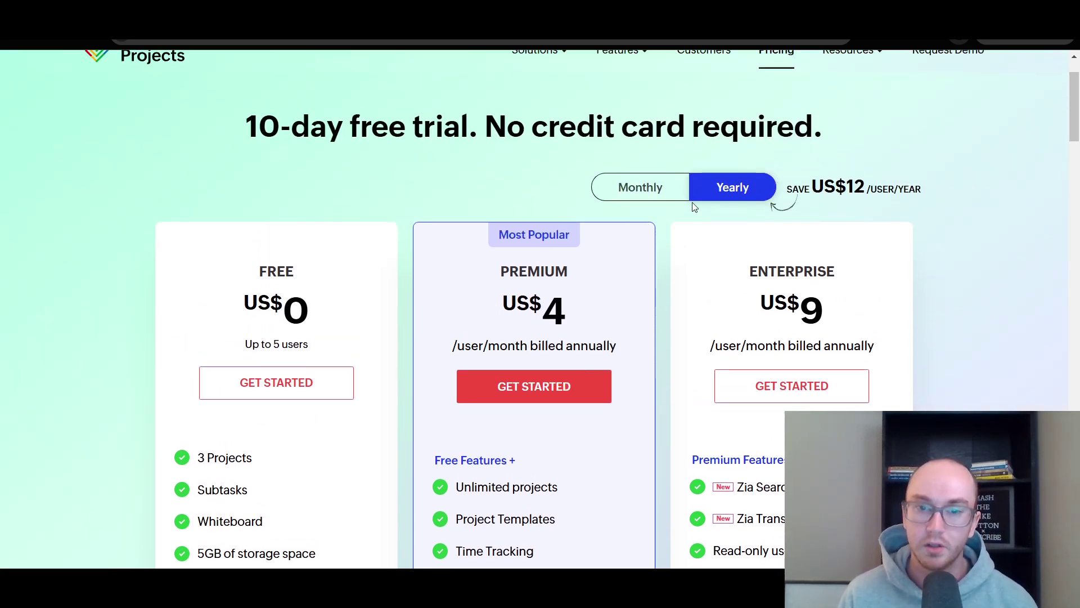
pyautogui.click(621, 188)
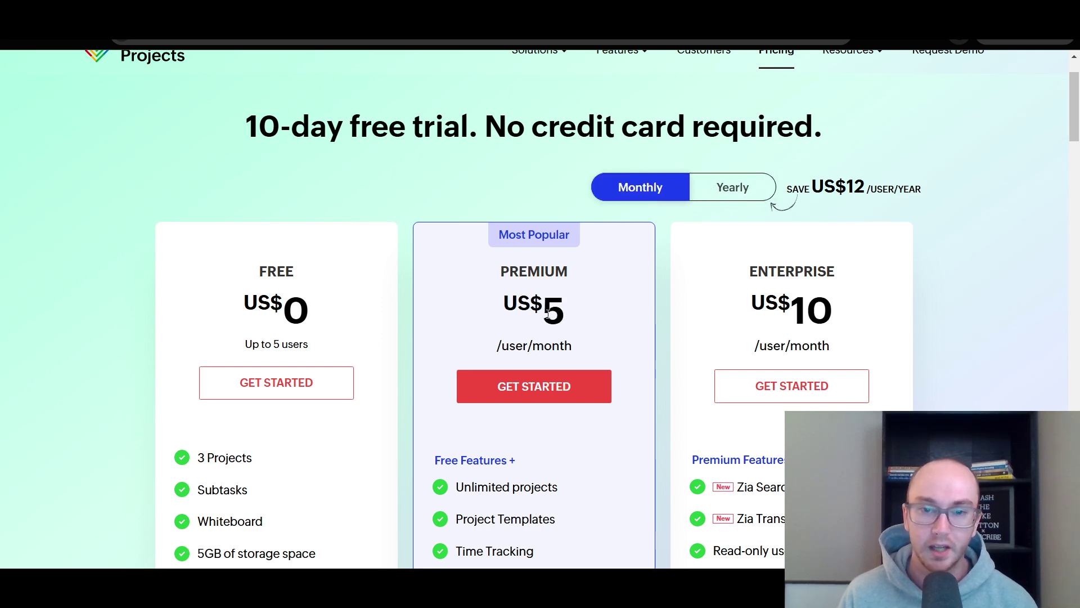
pyautogui.click(702, 188)
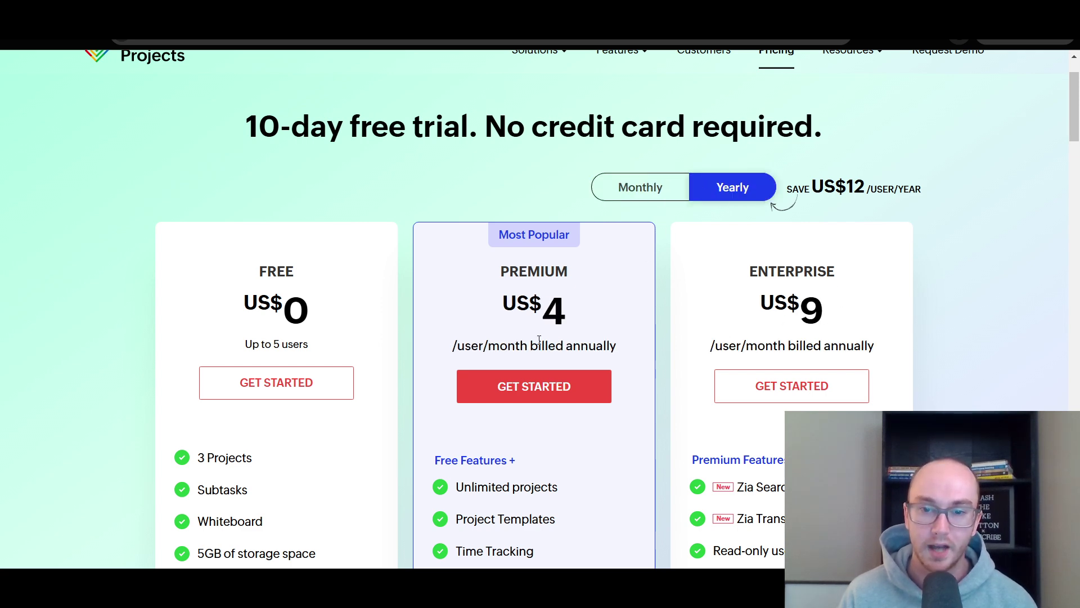
# Read the Premium plan's feature list, covering Project Templates, Time Tracking, Blueprints and Zia Insights
pyautogui.scroll(-3, 537, 340)
pyautogui.scroll(1, 538, 341)
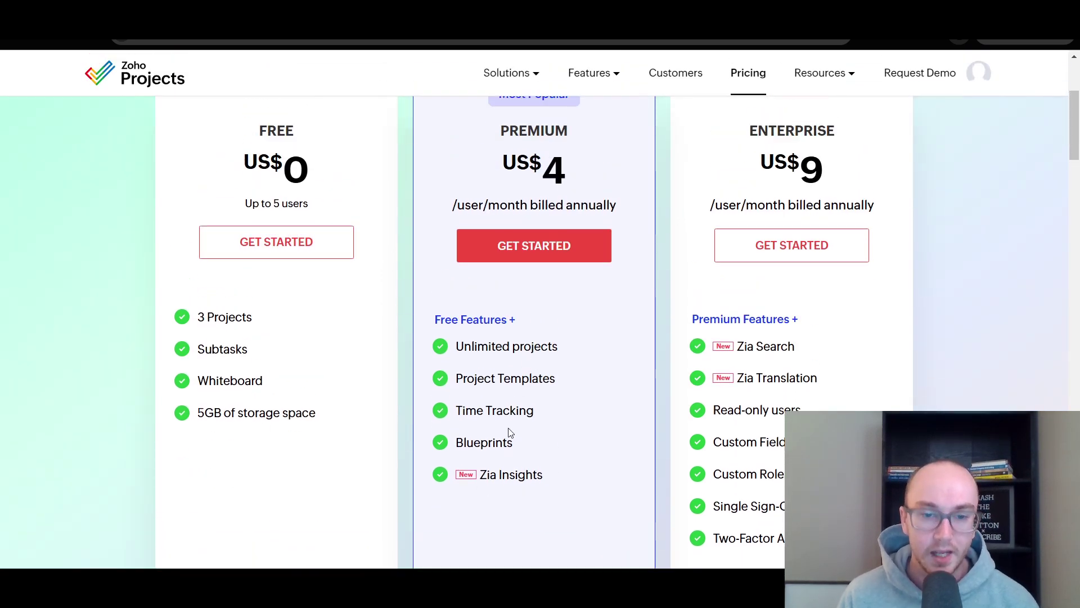
pyautogui.moveTo(451, 416); pyautogui.dragTo(559, 414)
pyautogui.click(565, 411)
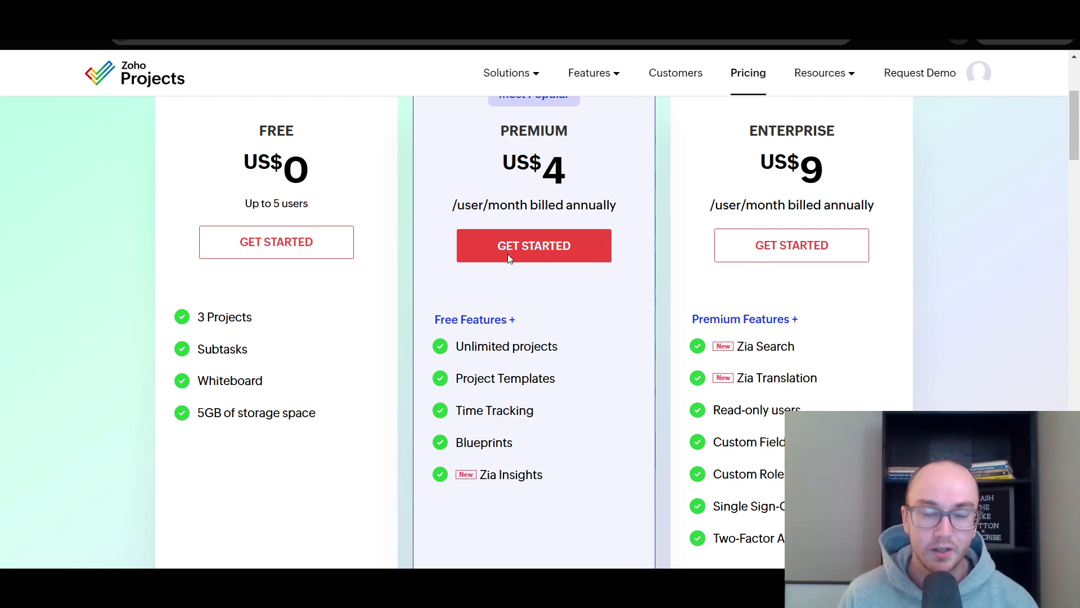
pyautogui.moveTo(457, 379); pyautogui.dragTo(545, 379)
pyautogui.click(544, 485)
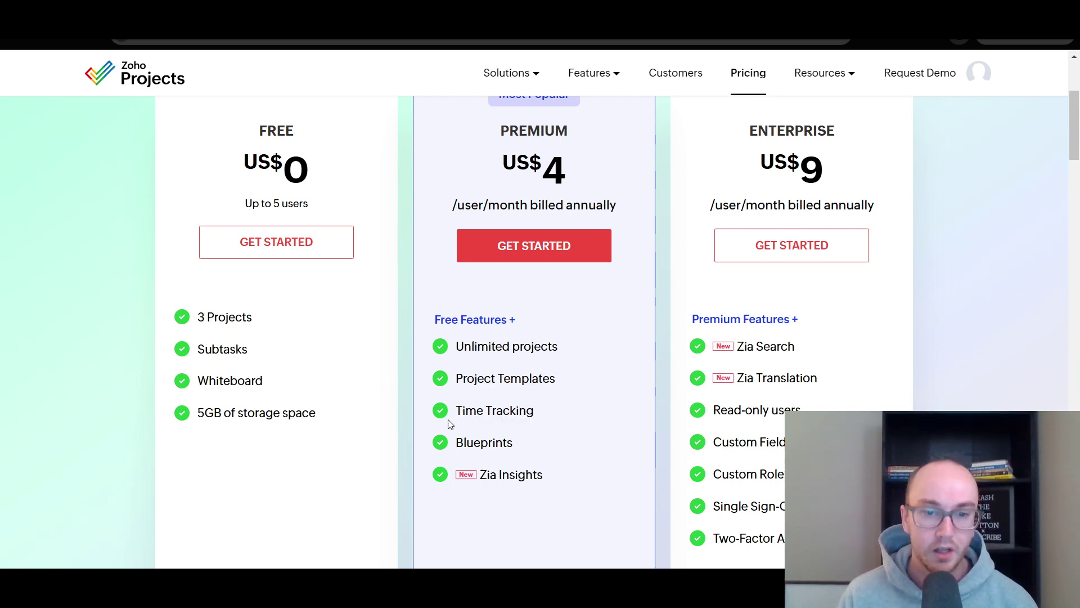
# Examine the Enterprise plan's feature list down to Two-Factor Authentication and compare it with the other plan cards
pyautogui.scroll(-3, 558, 439)
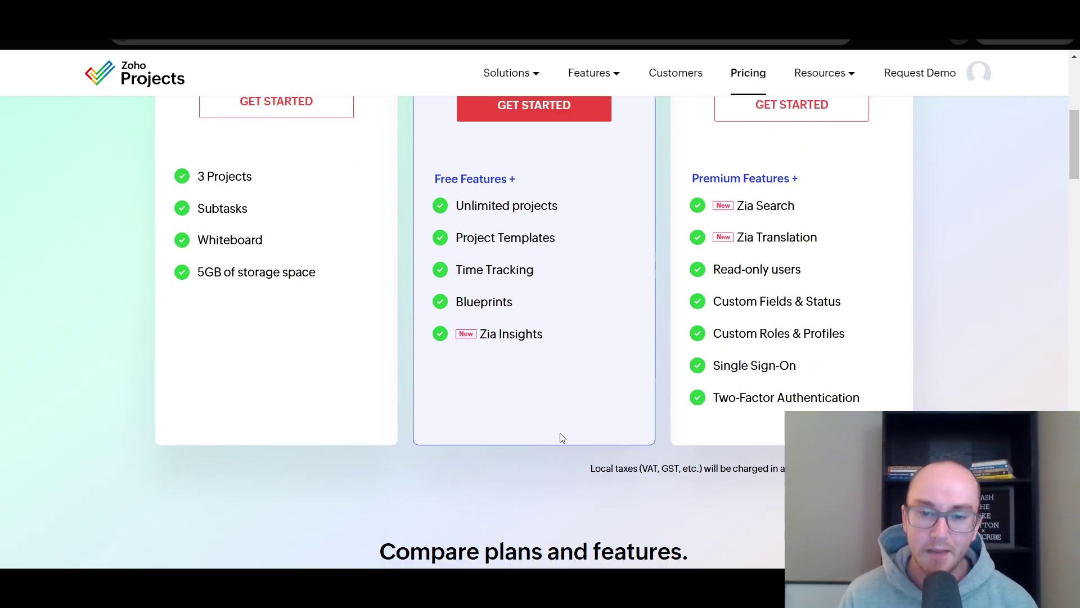
pyautogui.scroll(1, 799, 337)
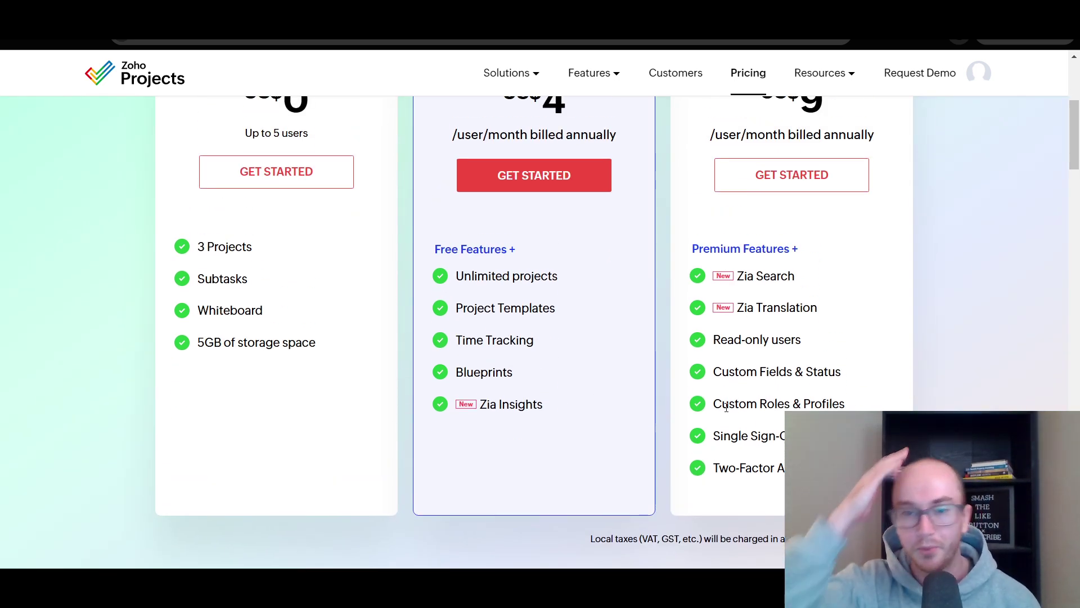
pyautogui.scroll(-1, 713, 397)
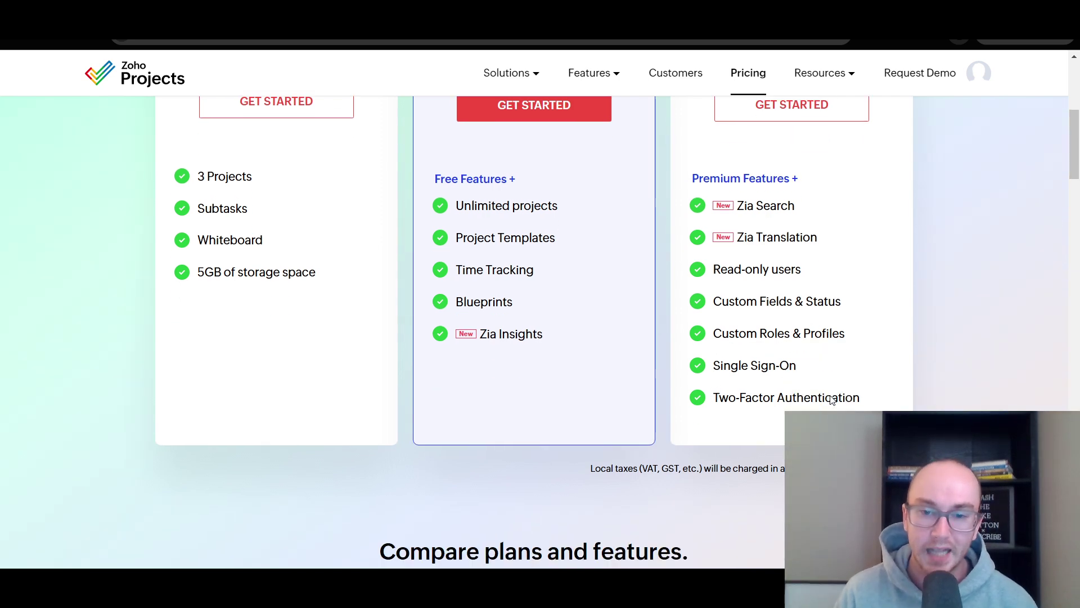
pyautogui.scroll(3, 827, 352)
pyautogui.scroll(-3, 826, 351)
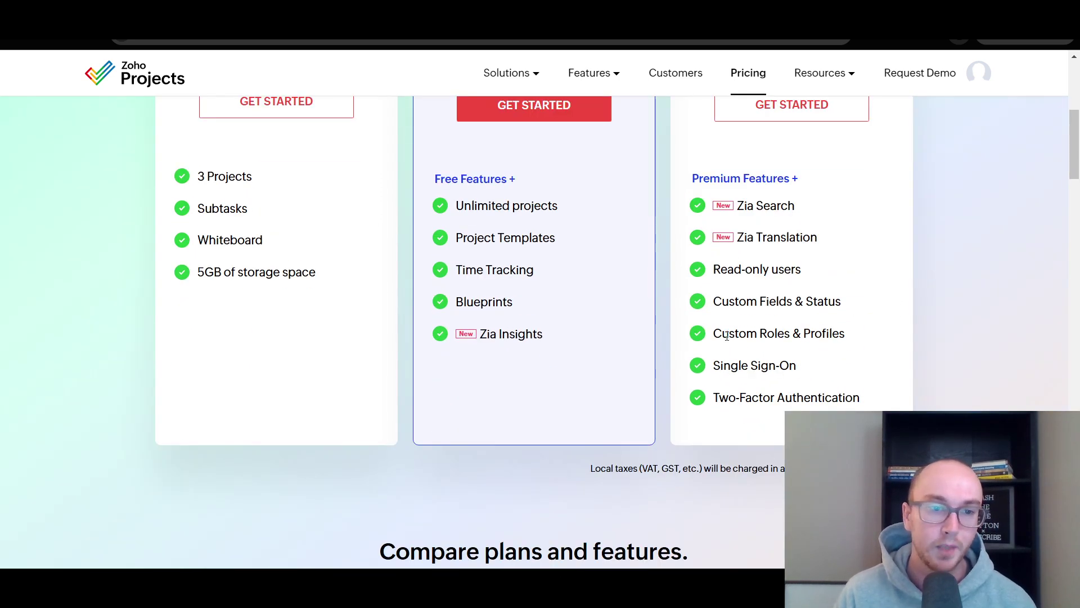
pyautogui.scroll(2, 779, 340)
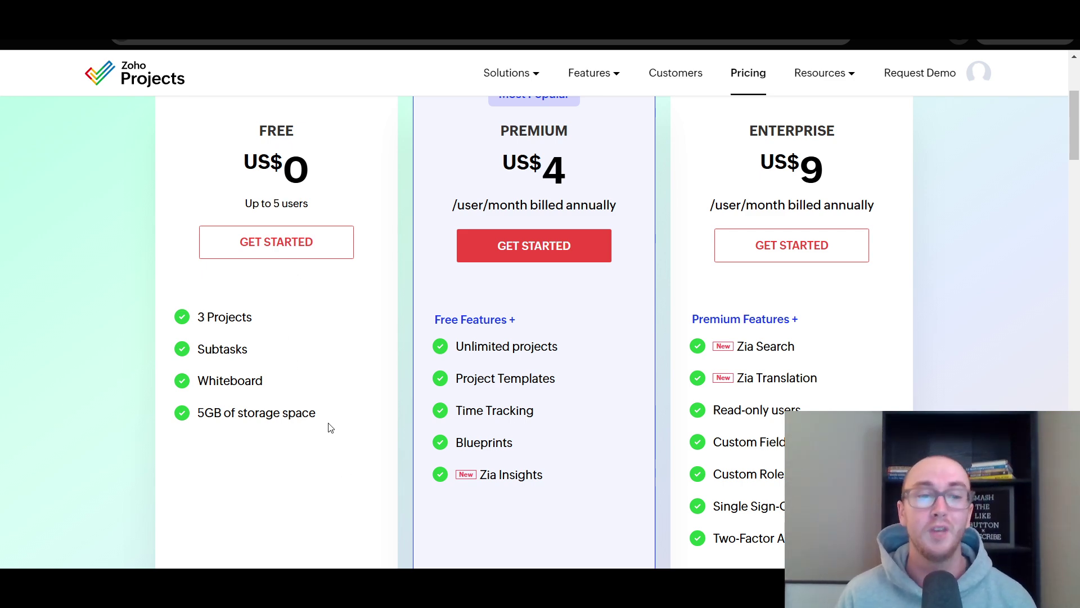
# Expand the Charts / Reports section in the plan comparison table to compare the three plans
pyautogui.scroll(-10, 331, 429)
pyautogui.scroll(-1, 330, 401)
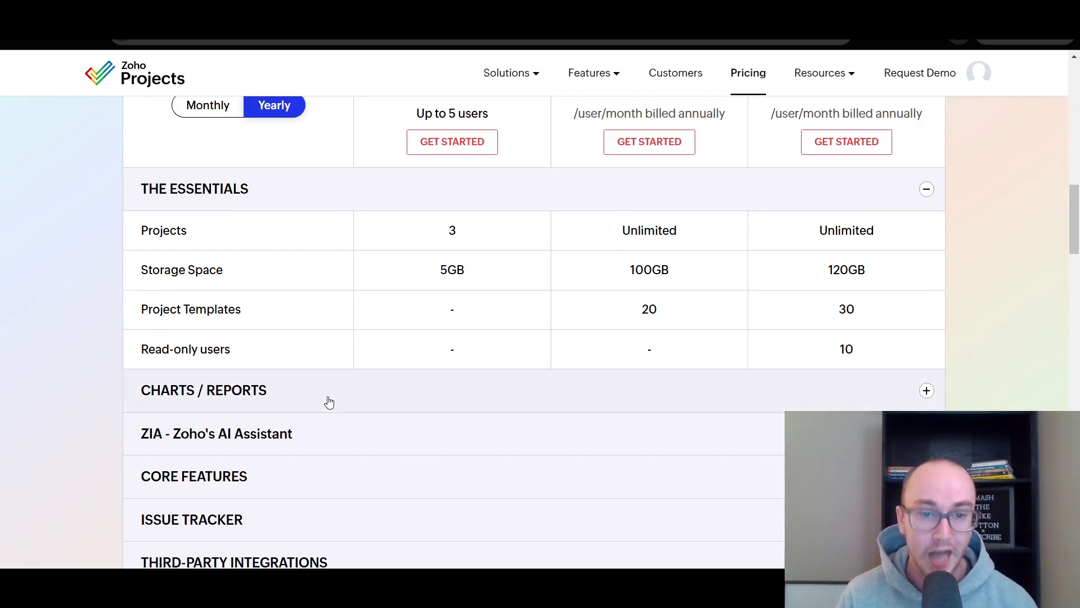
pyautogui.click(329, 401)
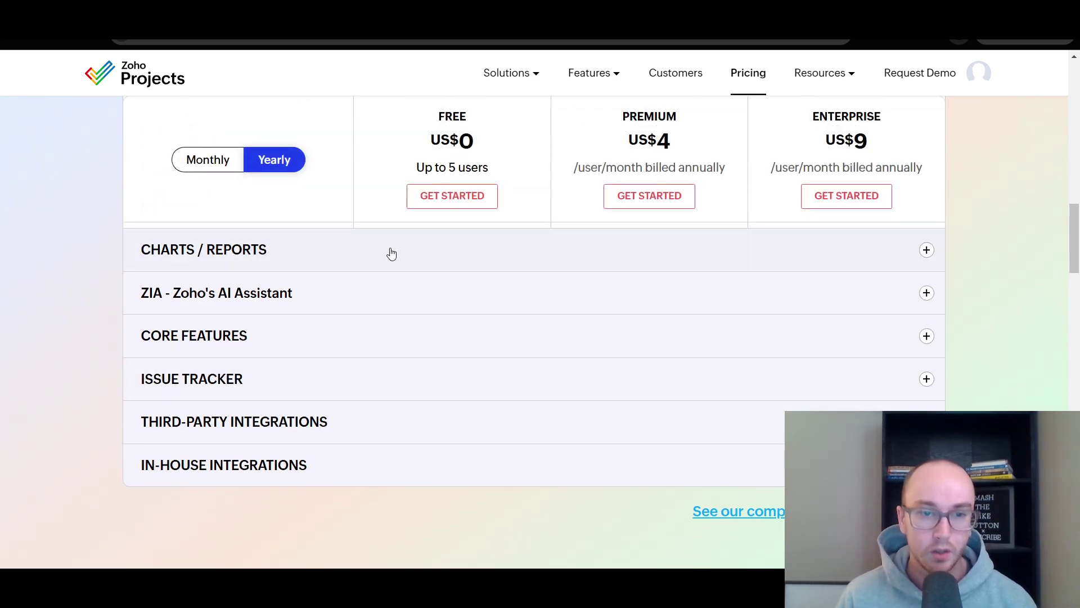
pyautogui.click(392, 252)
pyautogui.click(398, 250)
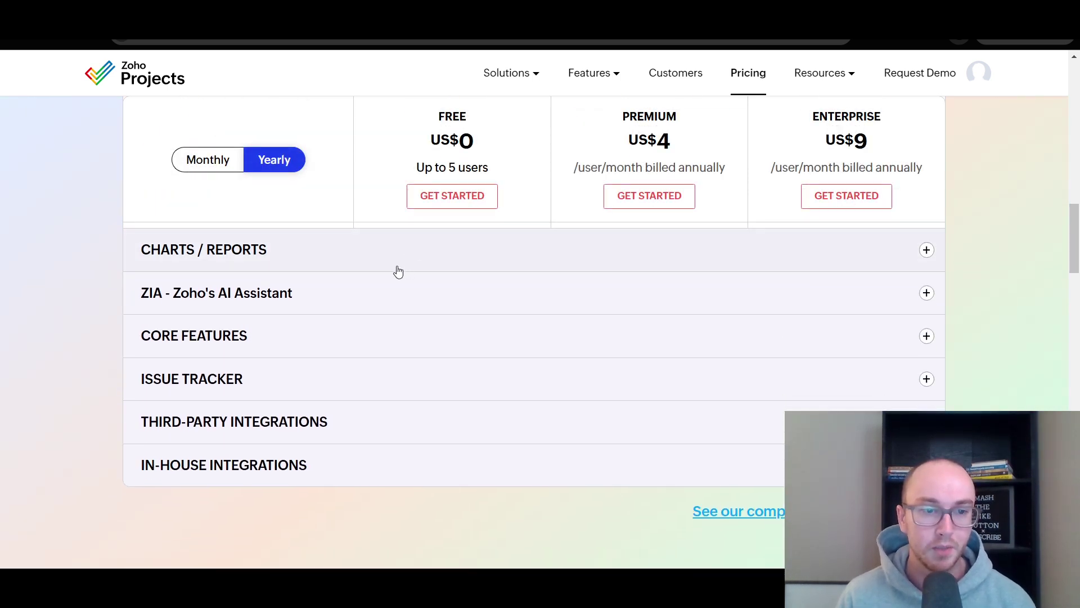
pyautogui.click(416, 250)
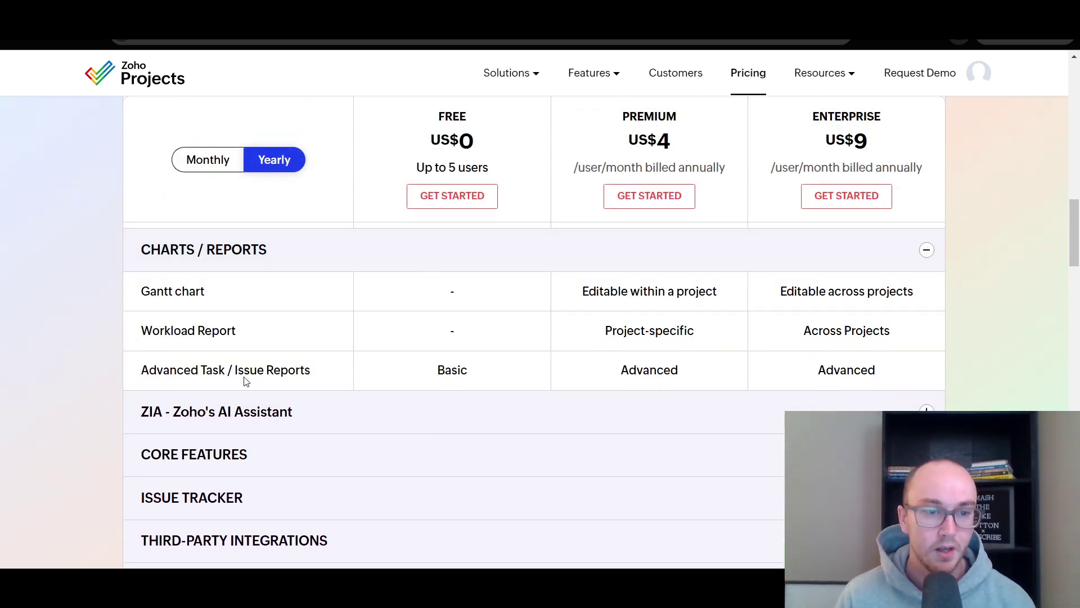
# Collapse the Charts / Reports section, and briefly check the ZIA - Zoho's AI Assistant section before collapsing it too
pyautogui.click(477, 255)
pyautogui.click(494, 253)
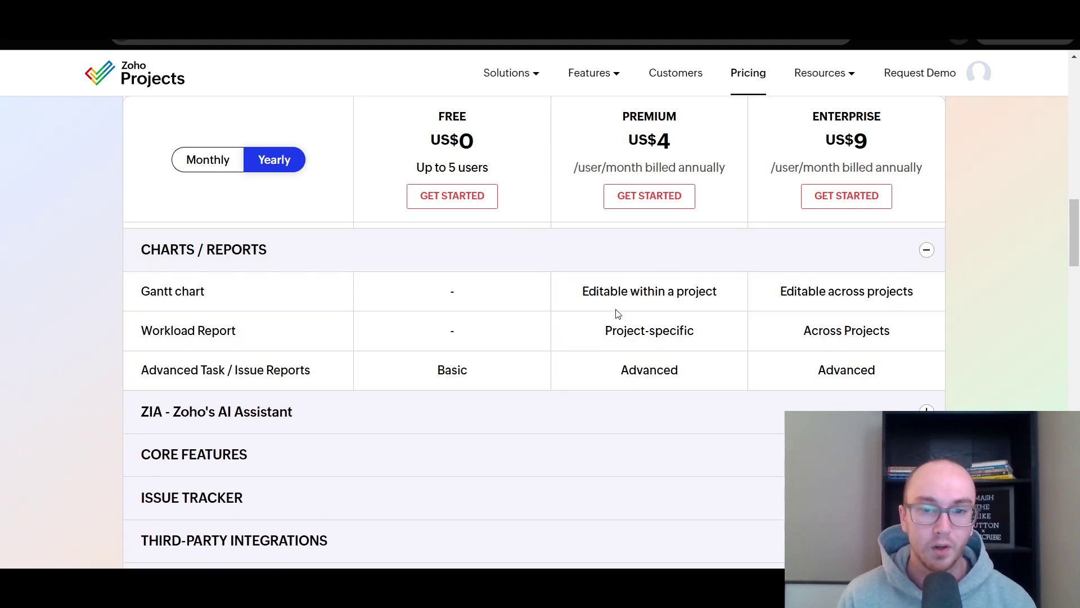
pyautogui.click(497, 252)
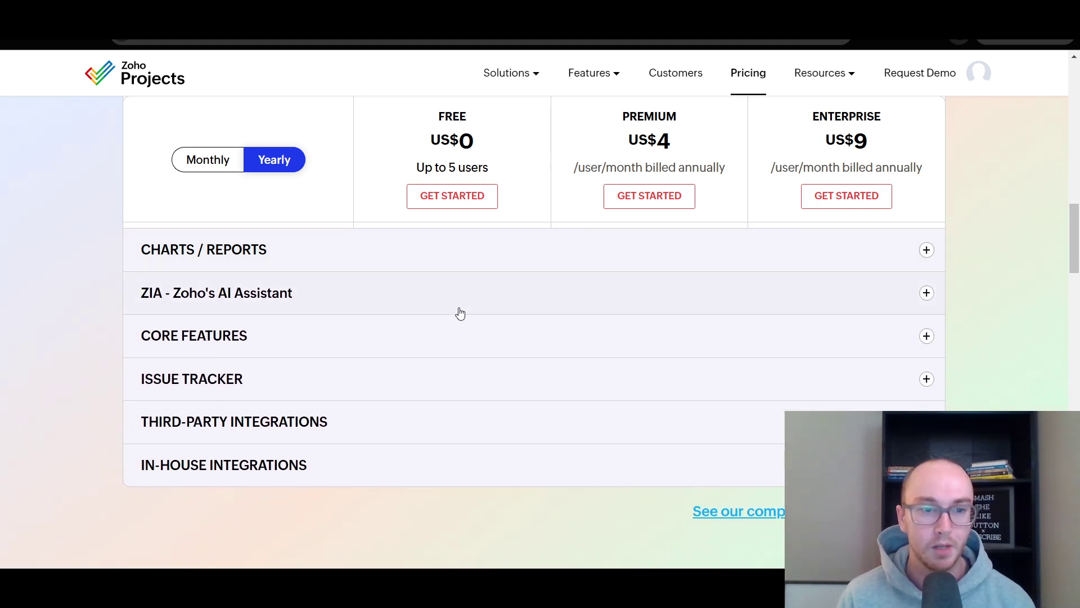
pyautogui.click(459, 308)
pyautogui.click(478, 298)
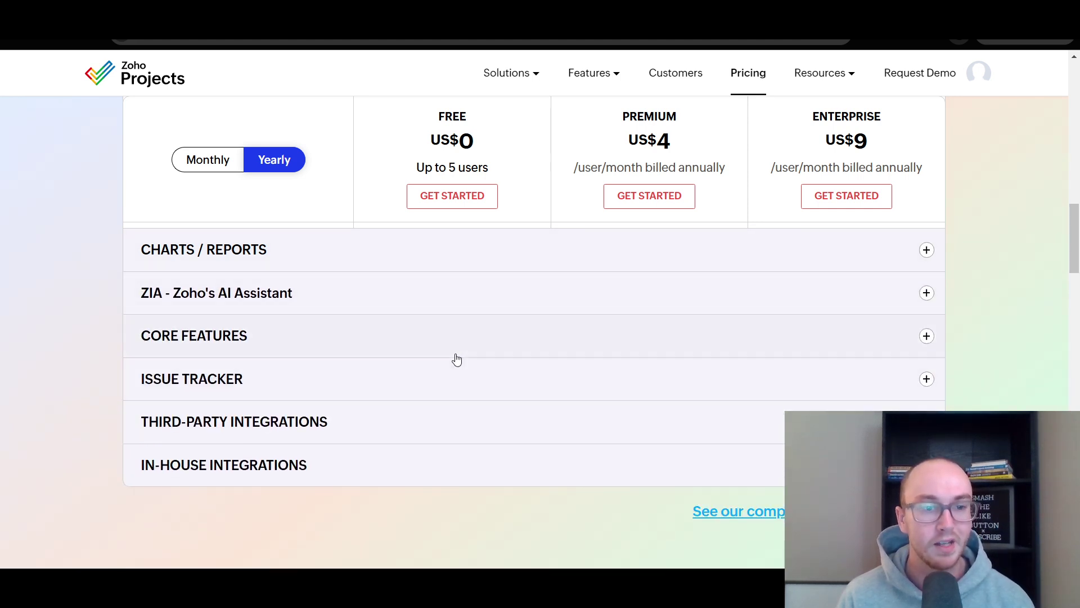
# Expand the Core Features section and compare the three plans from Feeds down to Custom Profiles and Roles
pyautogui.click(464, 352)
pyautogui.scroll(-4, 478, 383)
pyautogui.scroll(1, 374, 316)
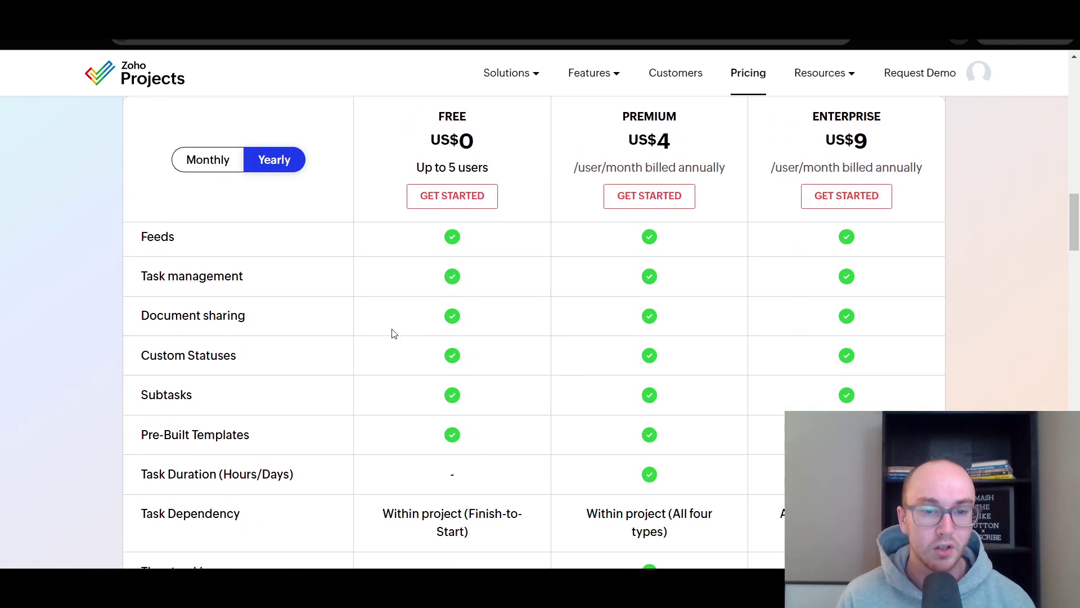
pyautogui.scroll(1, 464, 392)
pyautogui.scroll(-5, 464, 392)
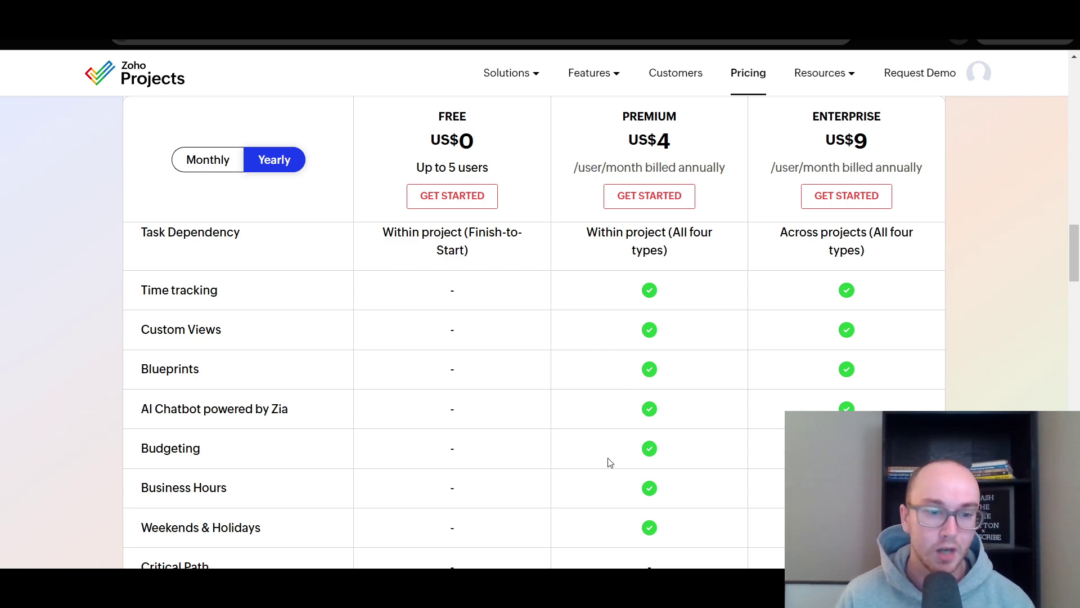
pyautogui.scroll(-3, 610, 457)
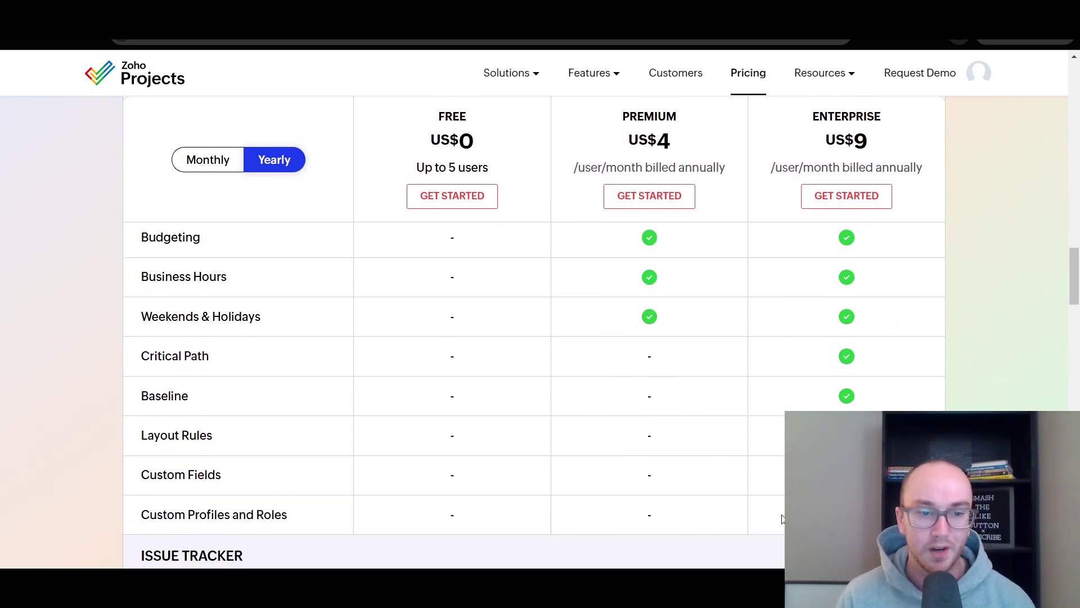
# Collapse the Core Features section and expand Issue Tracker to compare what each plan includes
pyautogui.scroll(1, 653, 454)
pyautogui.scroll(10, 654, 454)
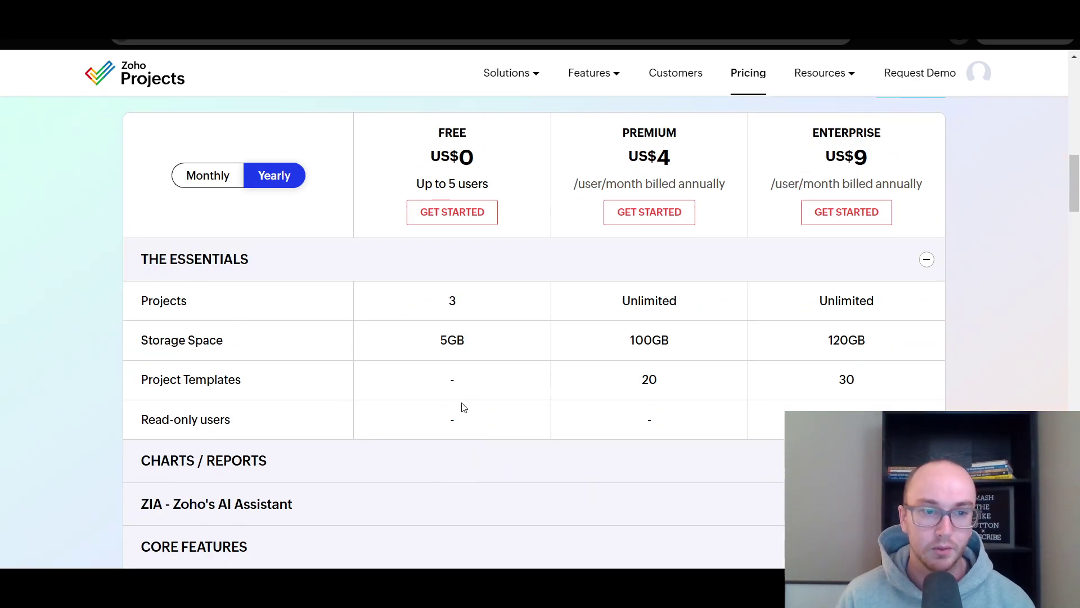
pyautogui.scroll(-1, 438, 515)
pyautogui.click(473, 473)
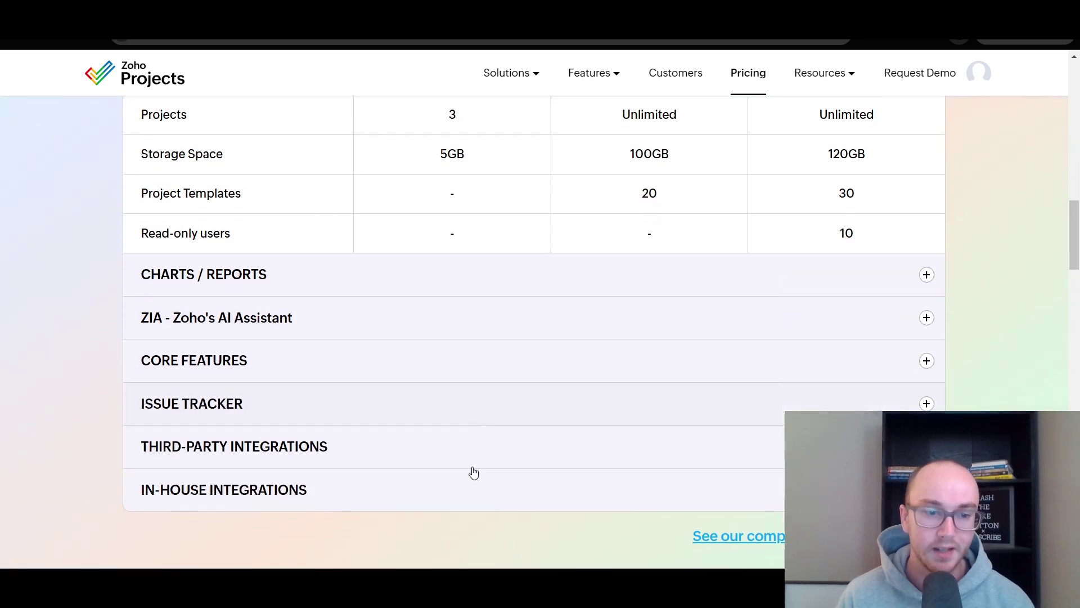
pyautogui.click(456, 382)
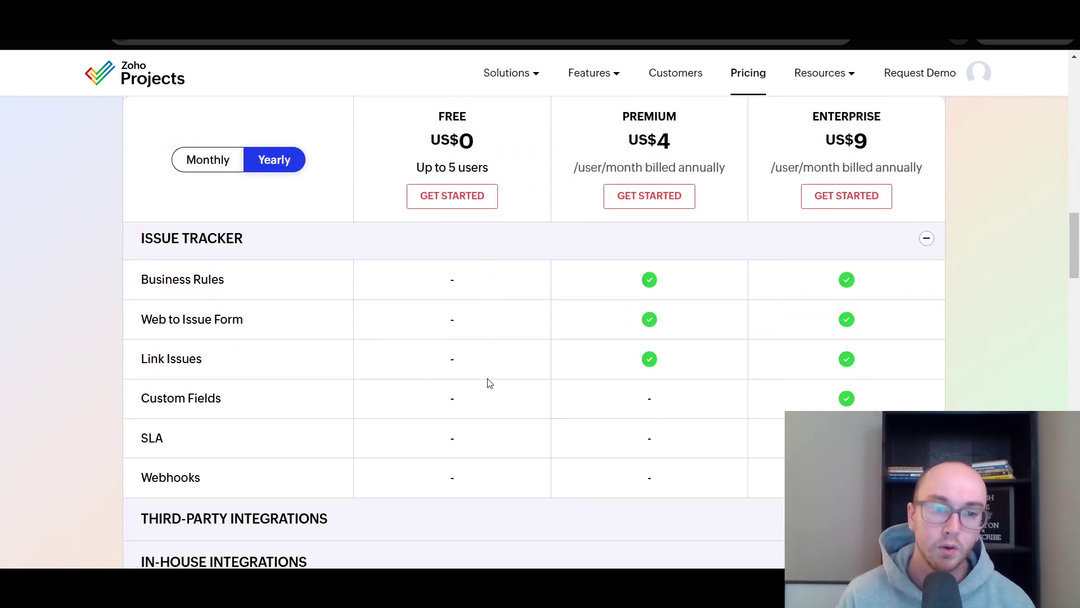
# Collapse the Issue Tracker section, expand Third-Party Integrations and compare the plans' supported apps down to GitLab
pyautogui.scroll(1, 488, 383)
pyautogui.click(421, 313)
pyautogui.click(432, 348)
pyautogui.scroll(-6, 441, 409)
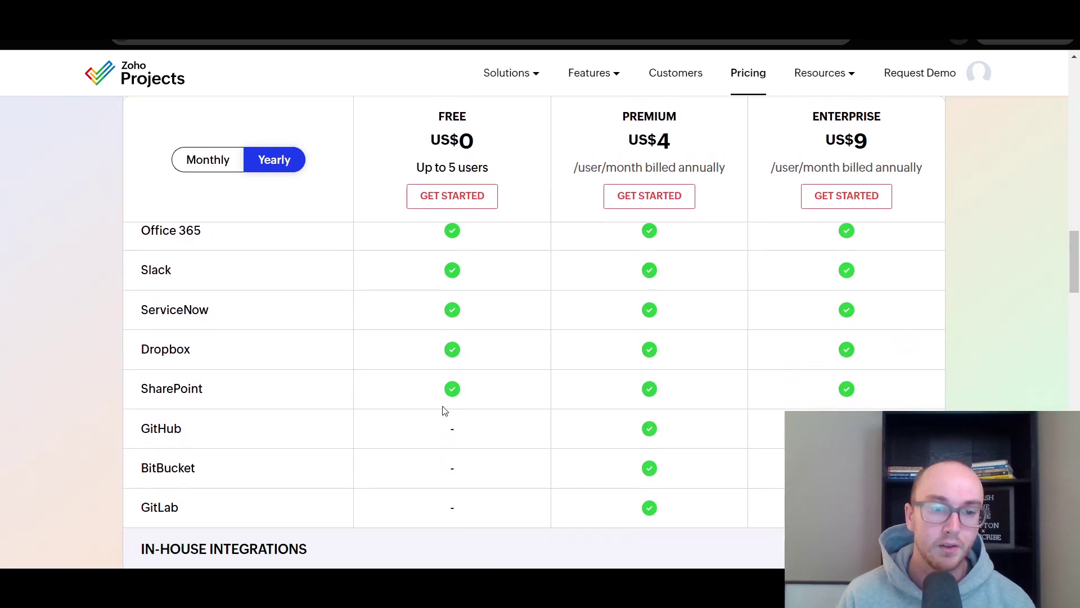
pyautogui.scroll(6, 442, 410)
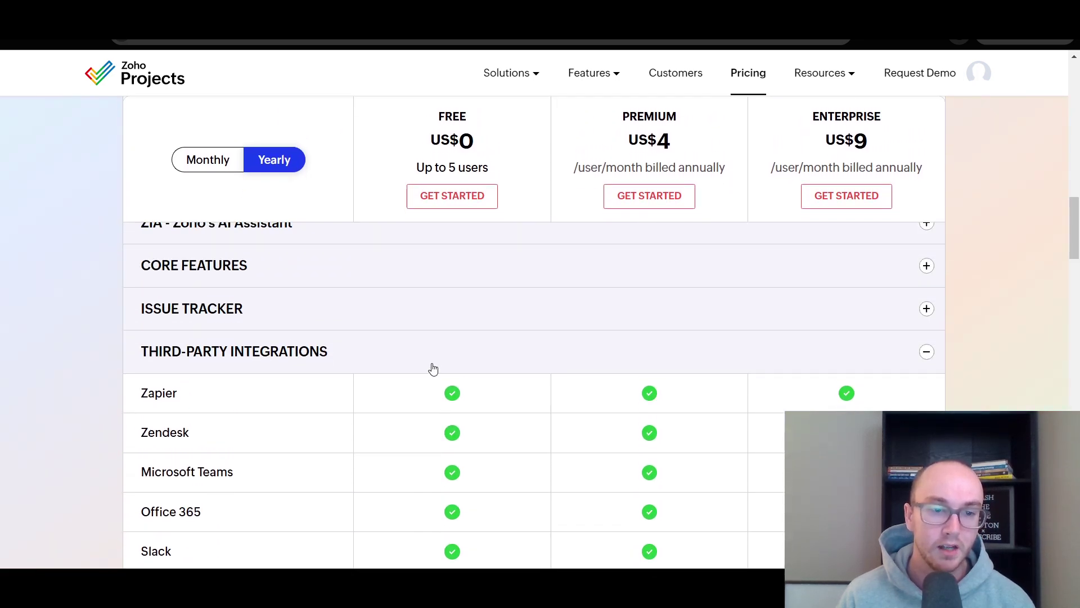
# Switch to the In-House Integrations section, highlight Zoho Sprints while comparing the plans, and collapse the section
pyautogui.click(464, 407)
pyautogui.scroll(-2, 463, 410)
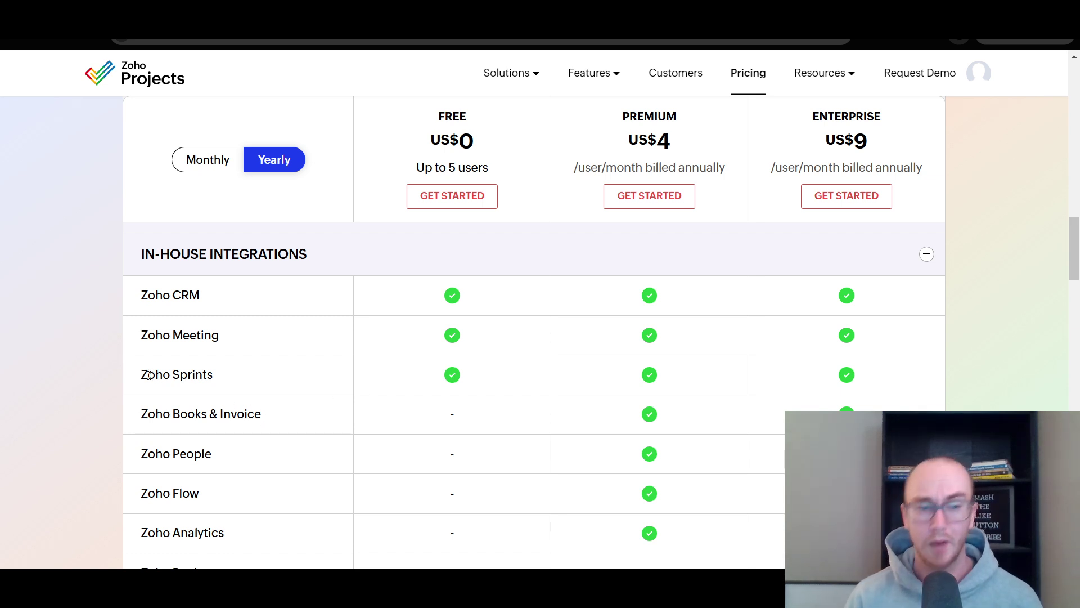
pyautogui.moveTo(141, 381); pyautogui.dragTo(225, 381)
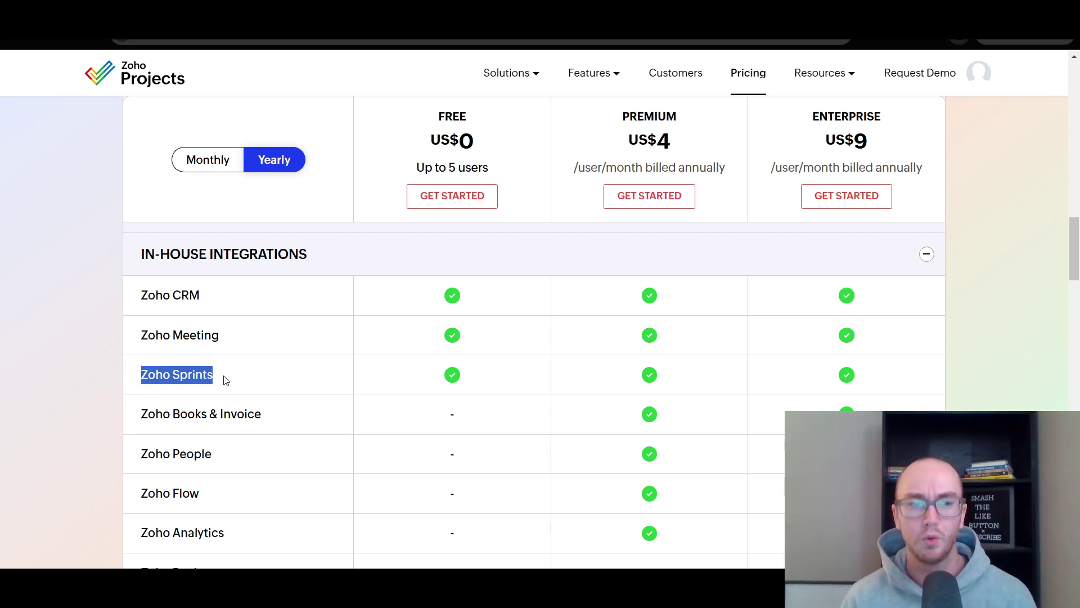
pyautogui.click(225, 381)
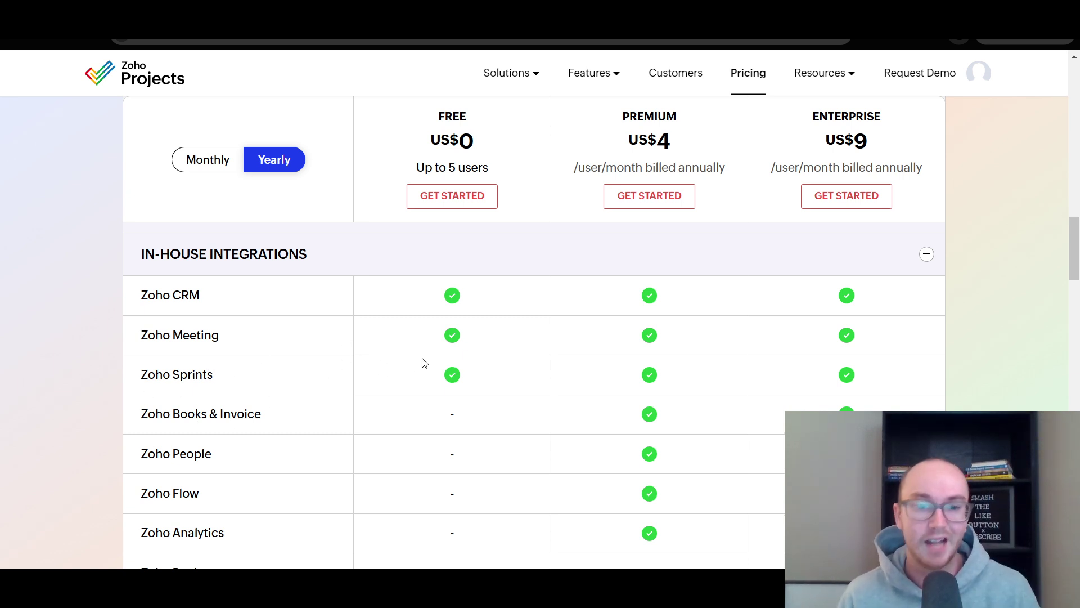
pyautogui.click(298, 256)
pyautogui.scroll(15, 442, 363)
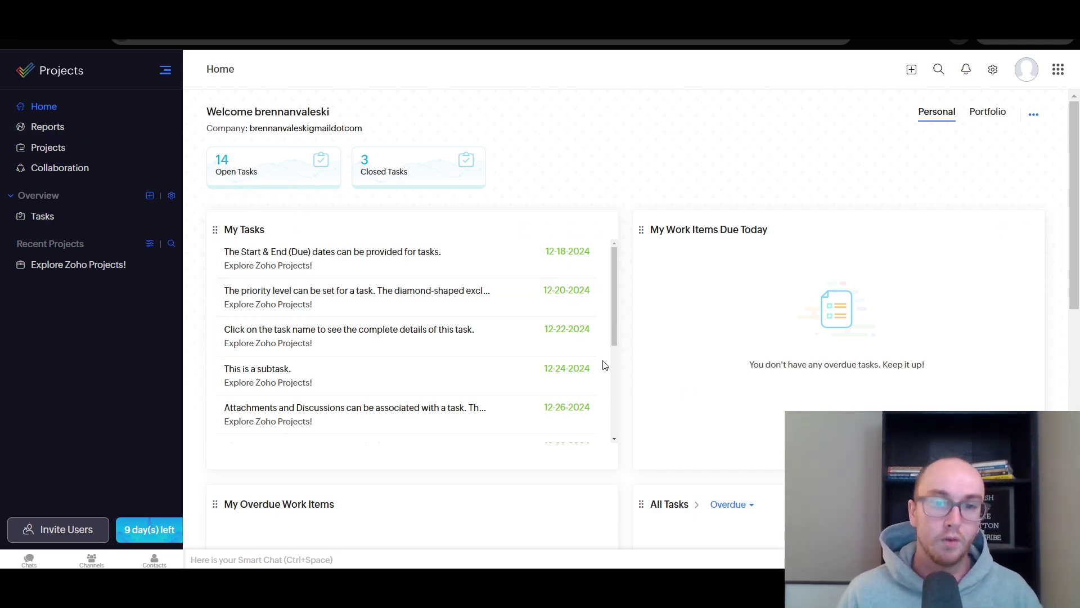
# Review the Personal home dashboard, reading the My Tasks list to its end and checking the overdue work item widgets
pyautogui.moveTo(612, 303); pyautogui.dragTo(624, 404)
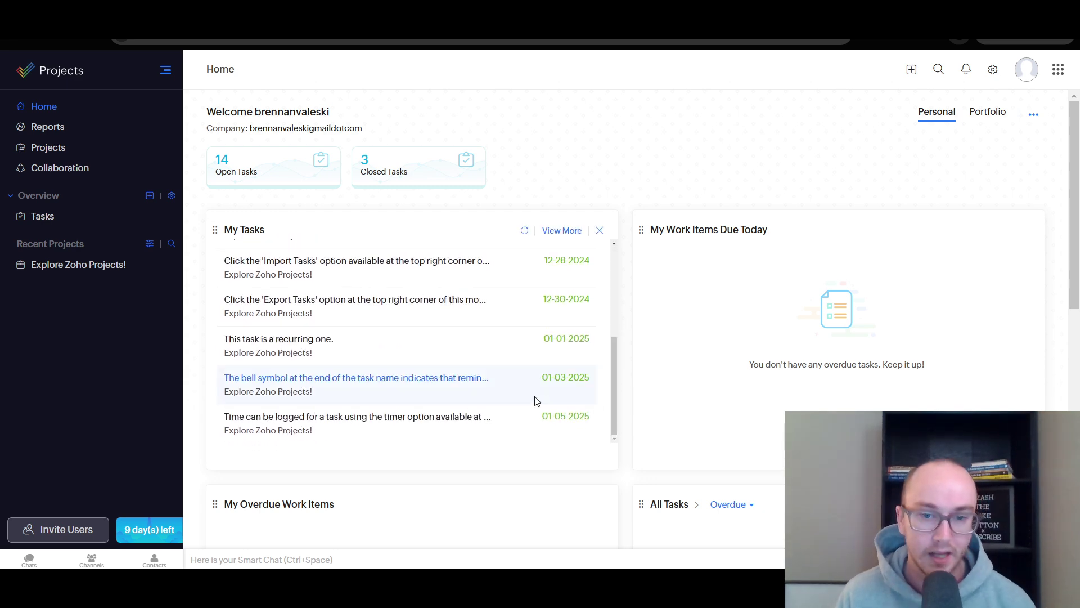
pyautogui.scroll(-4, 623, 403)
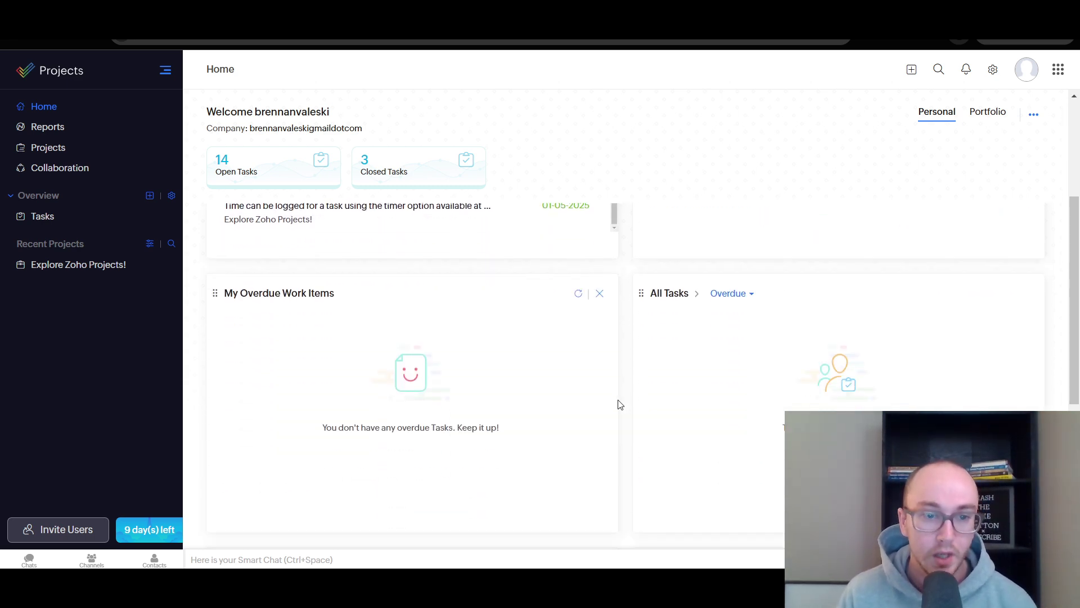
pyautogui.scroll(3, 617, 403)
pyautogui.moveTo(641, 232)
pyautogui.mouseDown()
pyautogui.moveTo(668, 225)
pyautogui.moveTo(658, 253)
pyautogui.moveTo(647, 233)
pyautogui.mouseUp()
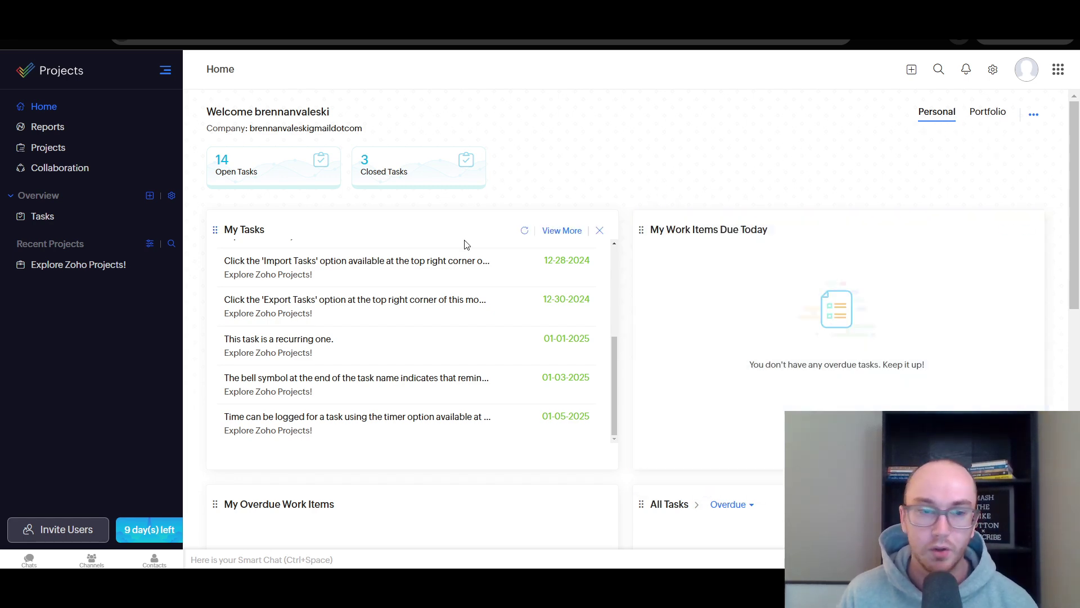
# Open the Portfolio dashboard and review its report widgets down to the Project Timeline Summary, checking the chart's December entry
pyautogui.click(987, 112)
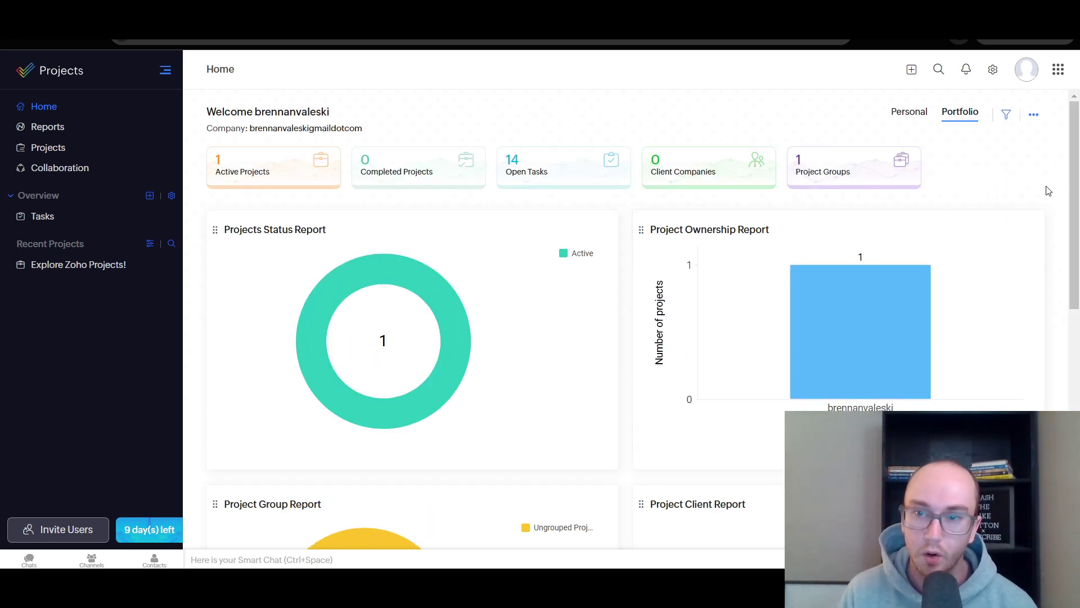
pyautogui.scroll(-1, 1063, 262)
pyautogui.scroll(-5, 1063, 267)
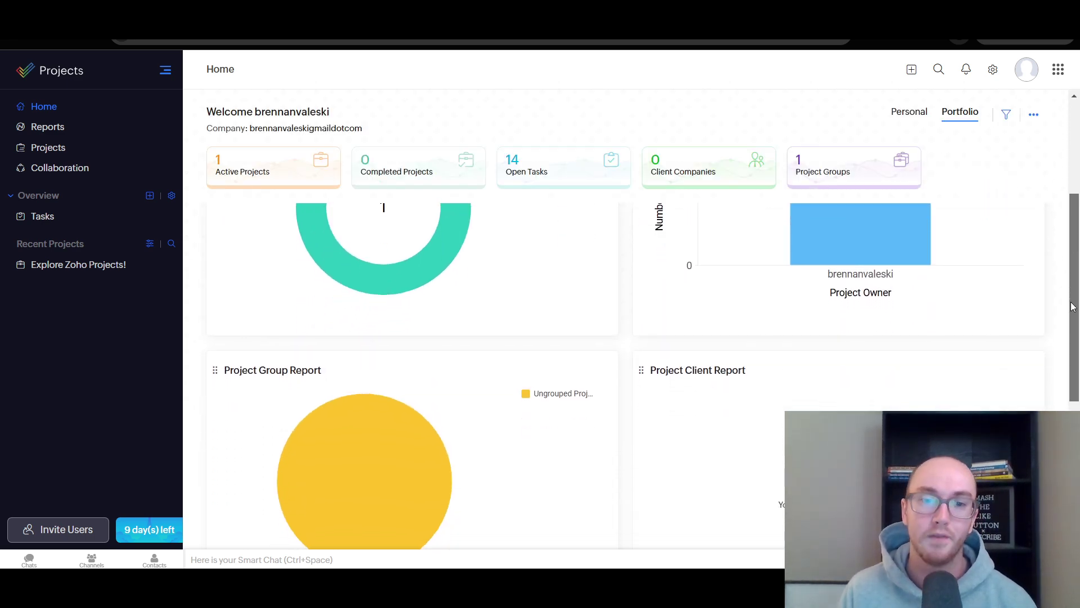
pyautogui.scroll(-2, 610, 400)
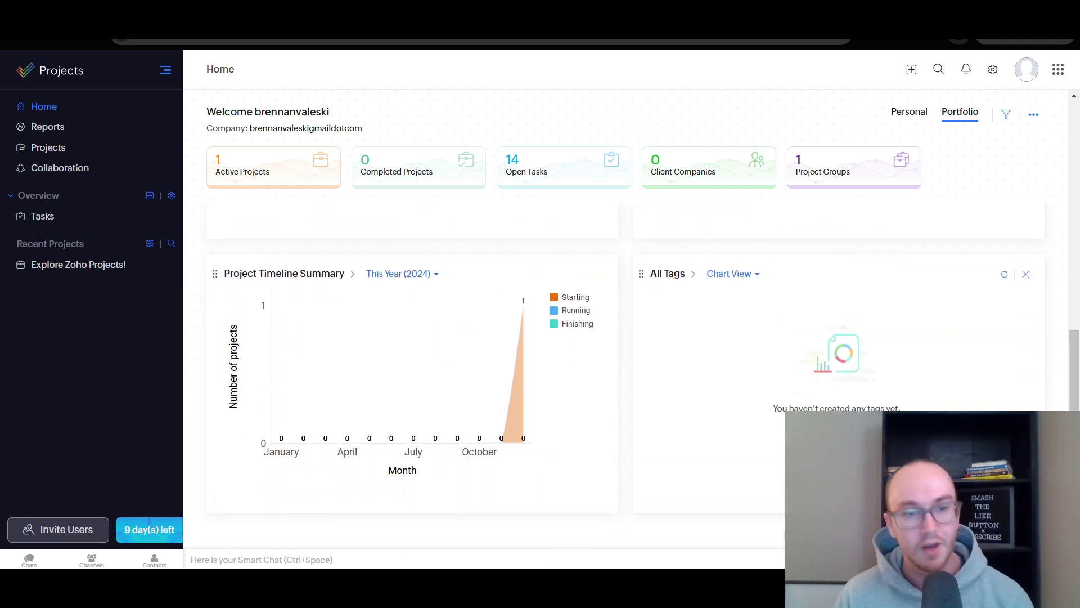
pyautogui.moveTo(519, 340)
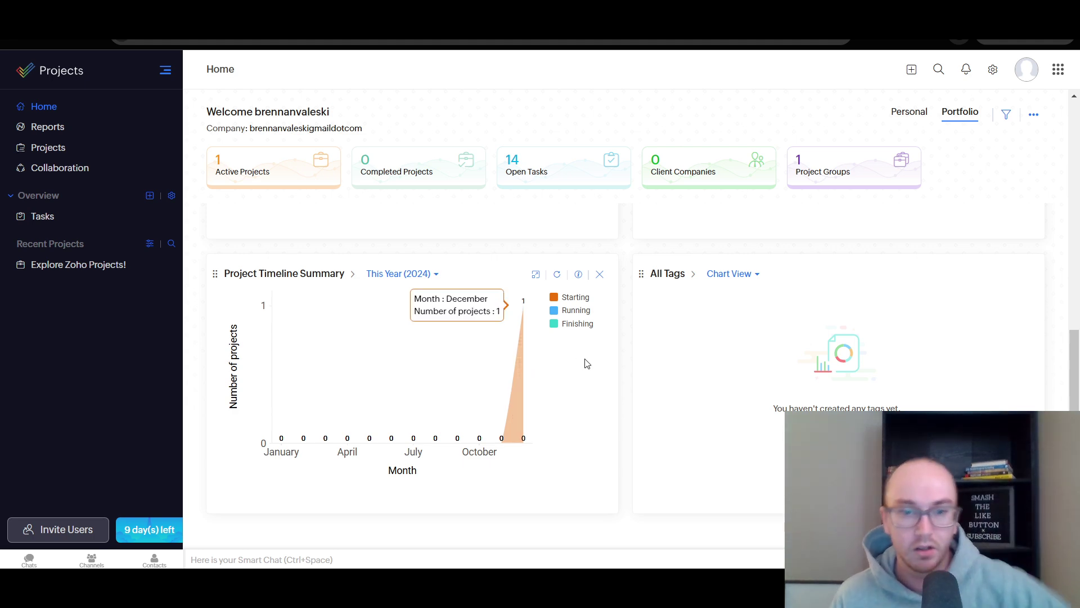
pyautogui.scroll(5, 585, 360)
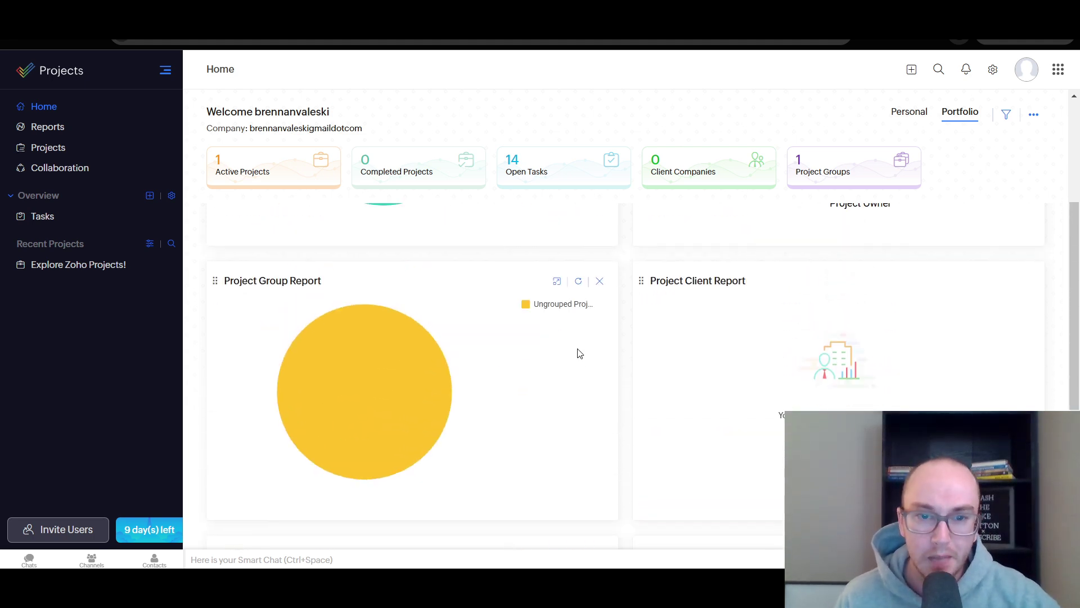
pyautogui.scroll(4, 580, 352)
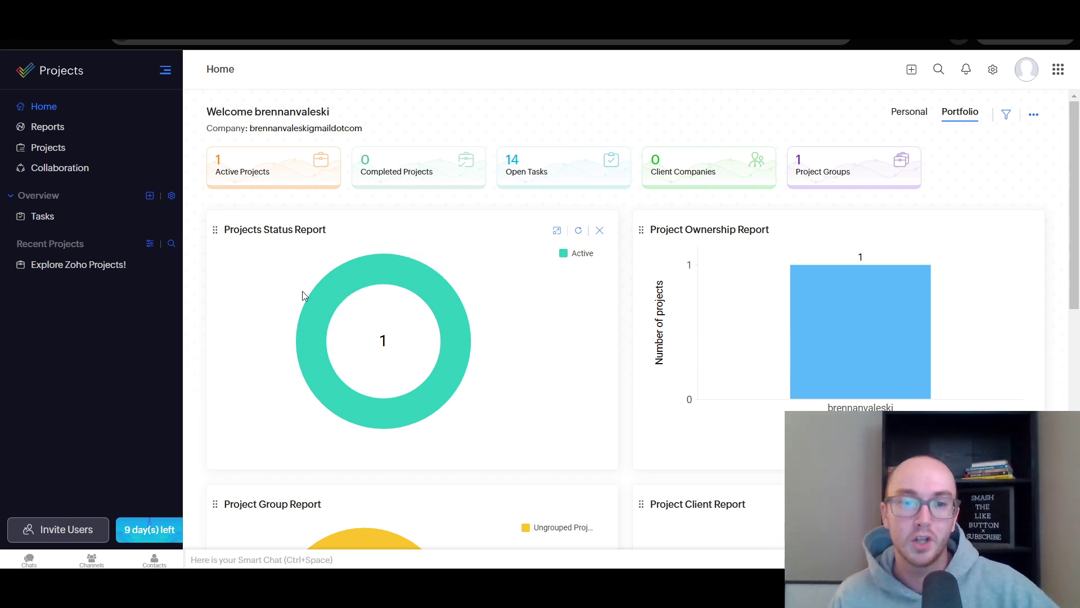
# Inspect the Portfolio dashboard's Project Ownership Report bar for its owner and number of projects
pyautogui.scroll(-5, 457, 302)
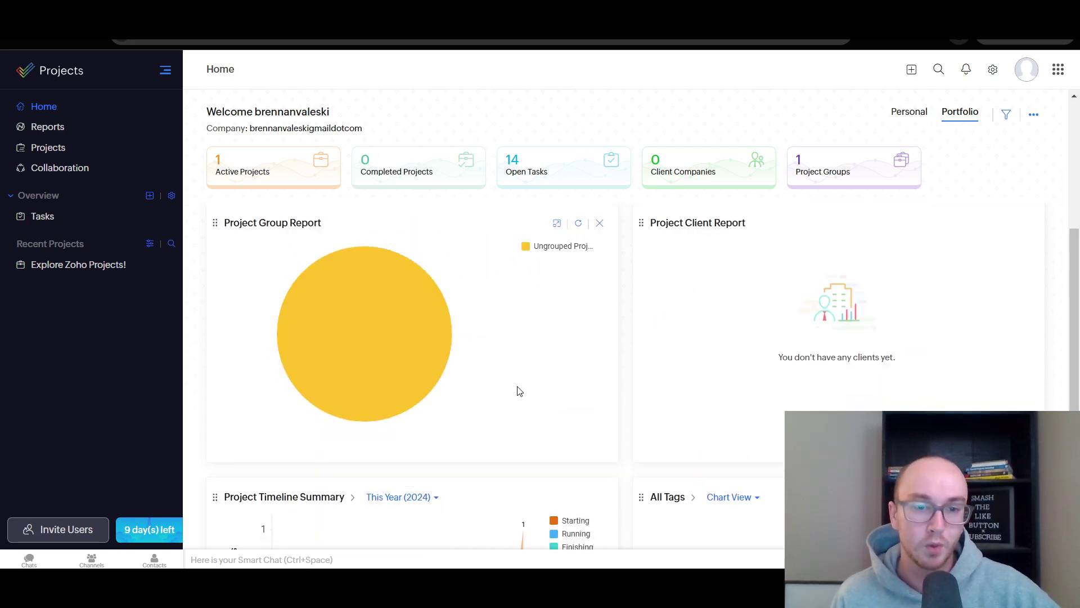
pyautogui.scroll(5, 641, 399)
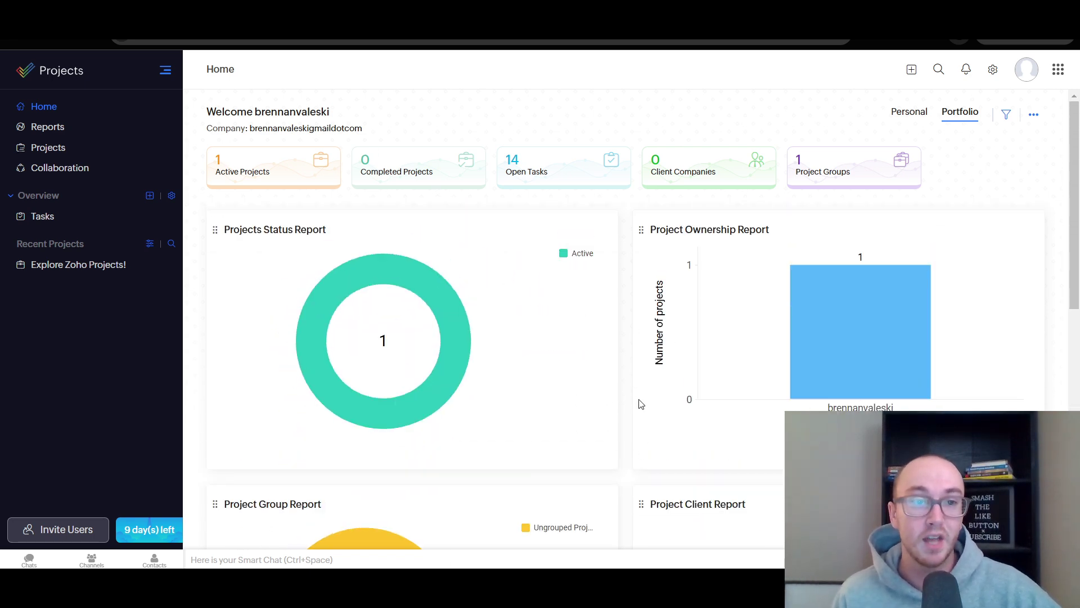
pyautogui.moveTo(817, 342)
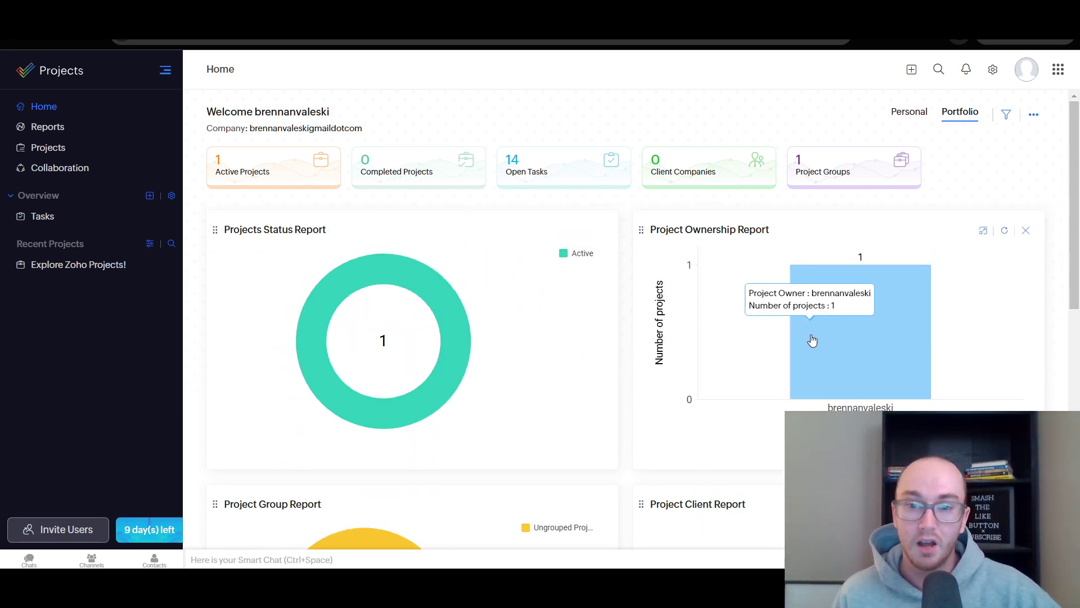
pyautogui.moveTo(442, 313)
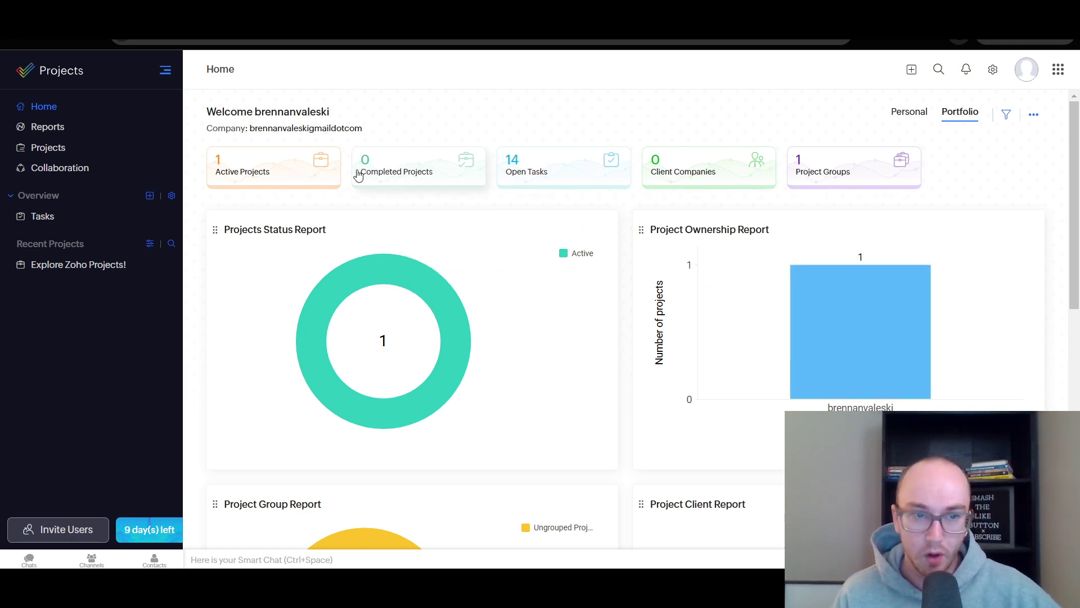
# Examine the Project Group Report pie chart's details and look over the remaining Portfolio widgets
pyautogui.scroll(-6, 550, 311)
pyautogui.scroll(-2, 552, 311)
pyautogui.scroll(3, 551, 311)
pyautogui.moveTo(403, 333)
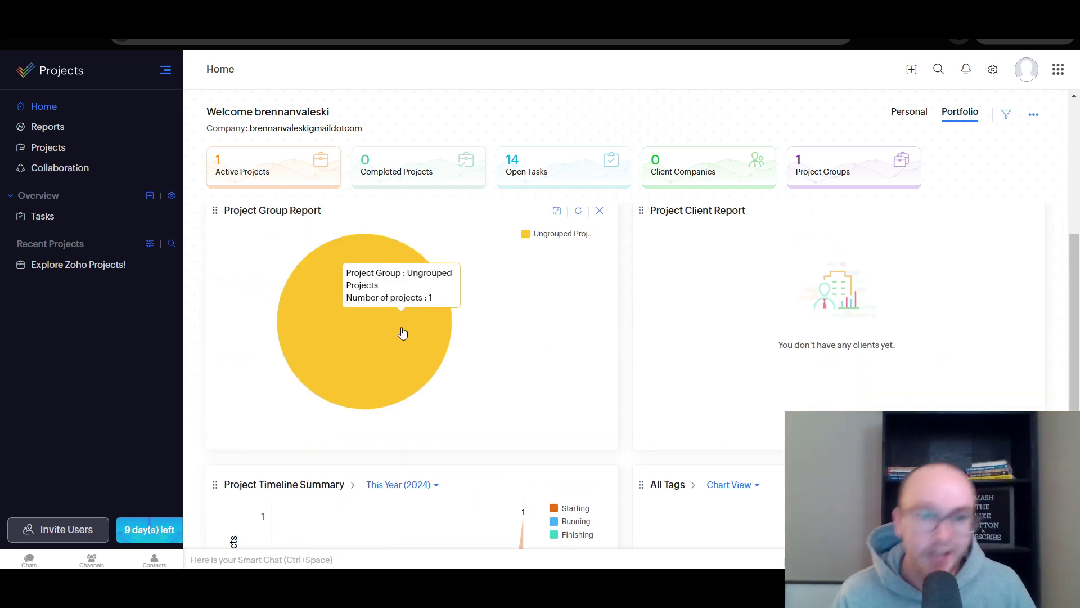
pyautogui.moveTo(385, 314)
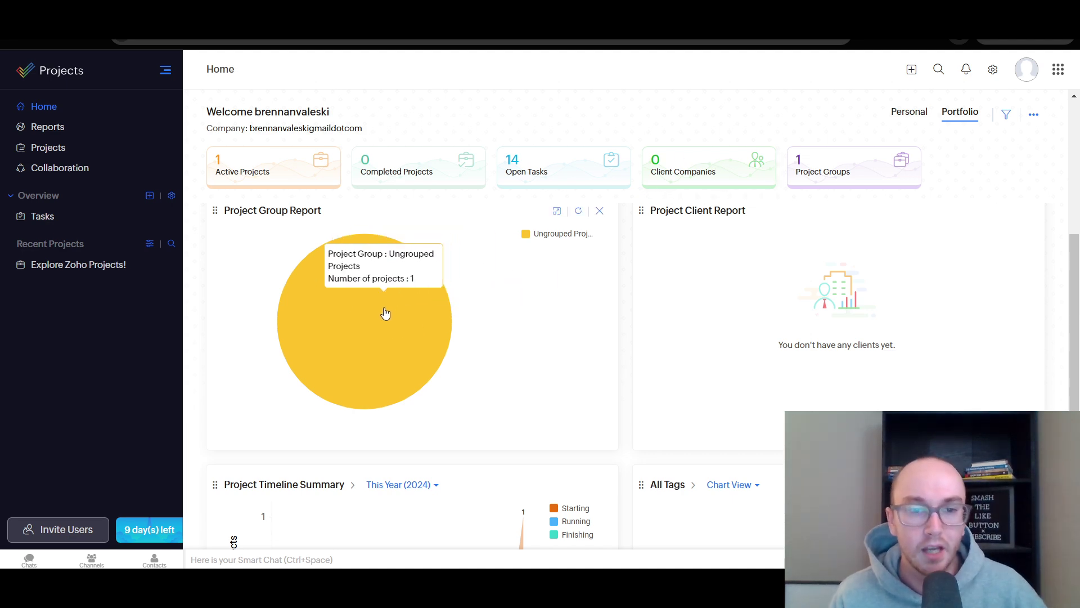
pyautogui.scroll(-3, 556, 337)
pyautogui.scroll(6, 555, 337)
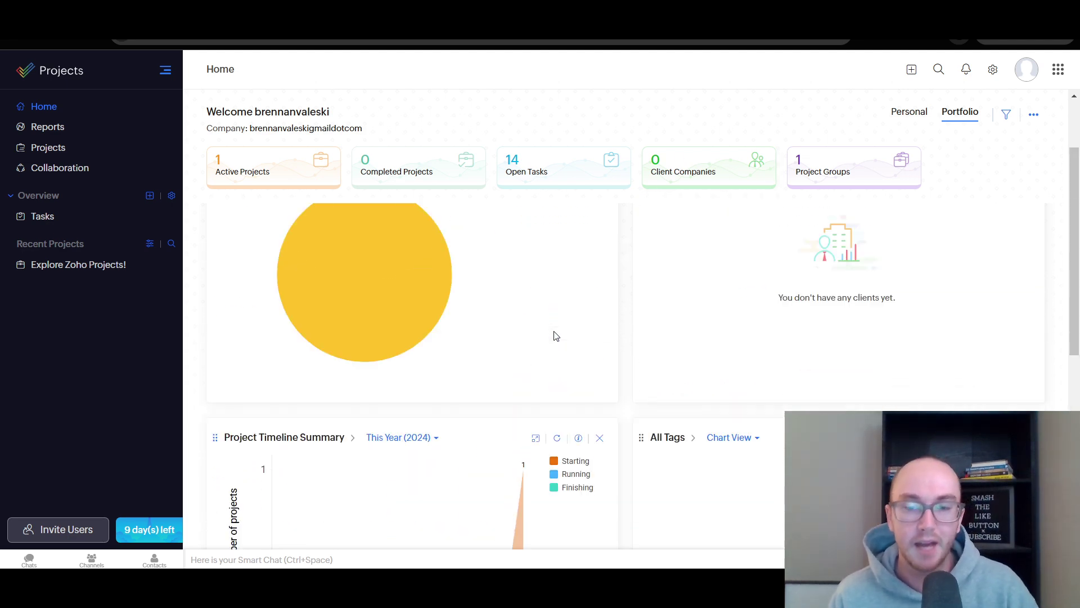
pyautogui.moveTo(367, 292)
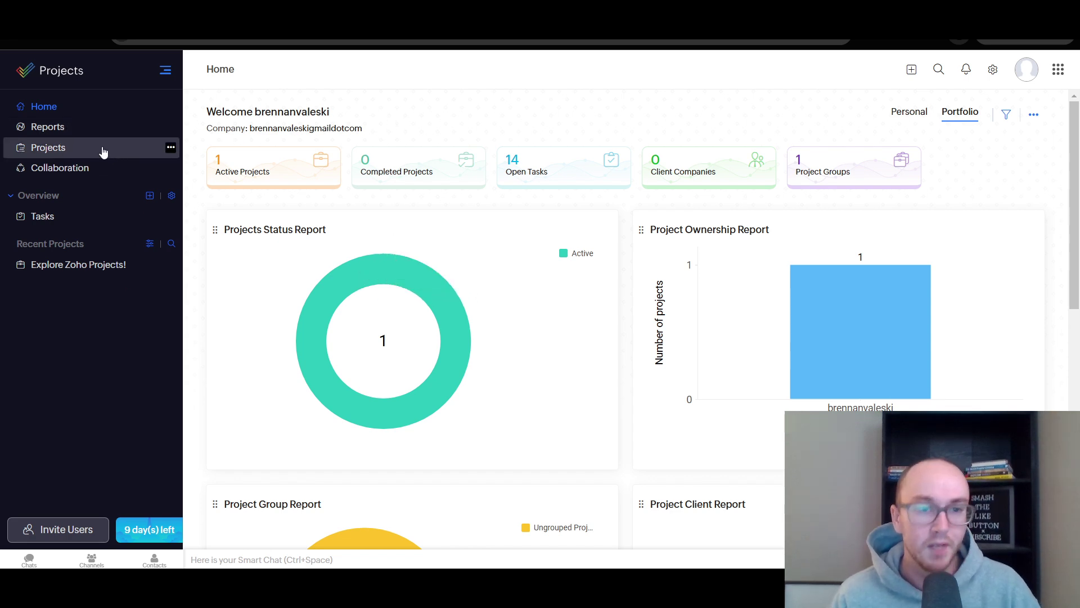
# Open the Workload Report by task owner, look across December 2024, and change its display to Bar
pyautogui.click(90, 138)
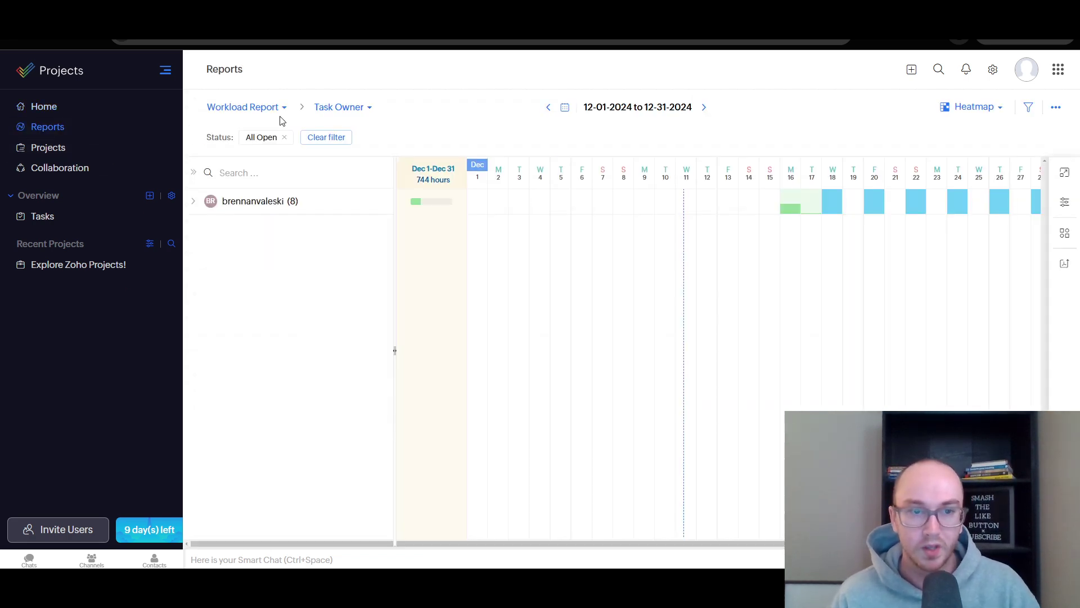
pyautogui.hscroll(3, 747, 360)
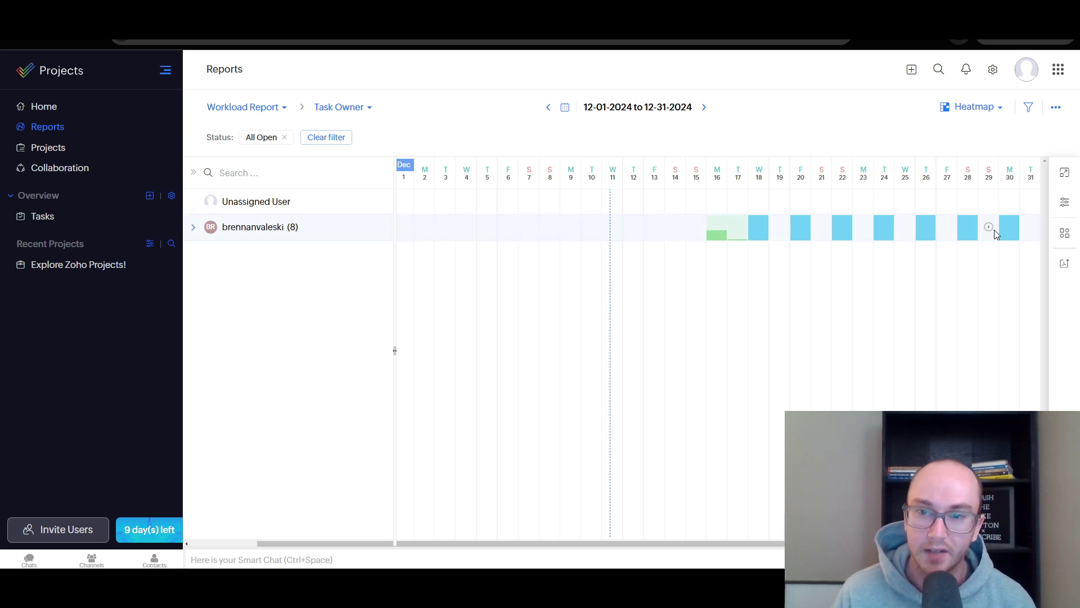
pyautogui.click(982, 108)
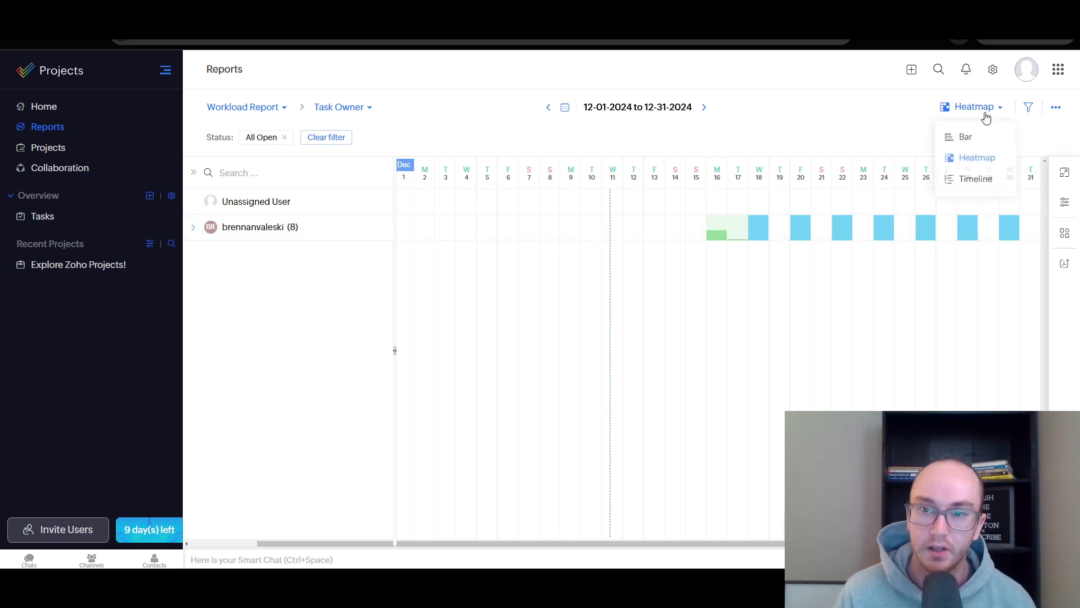
pyautogui.click(980, 145)
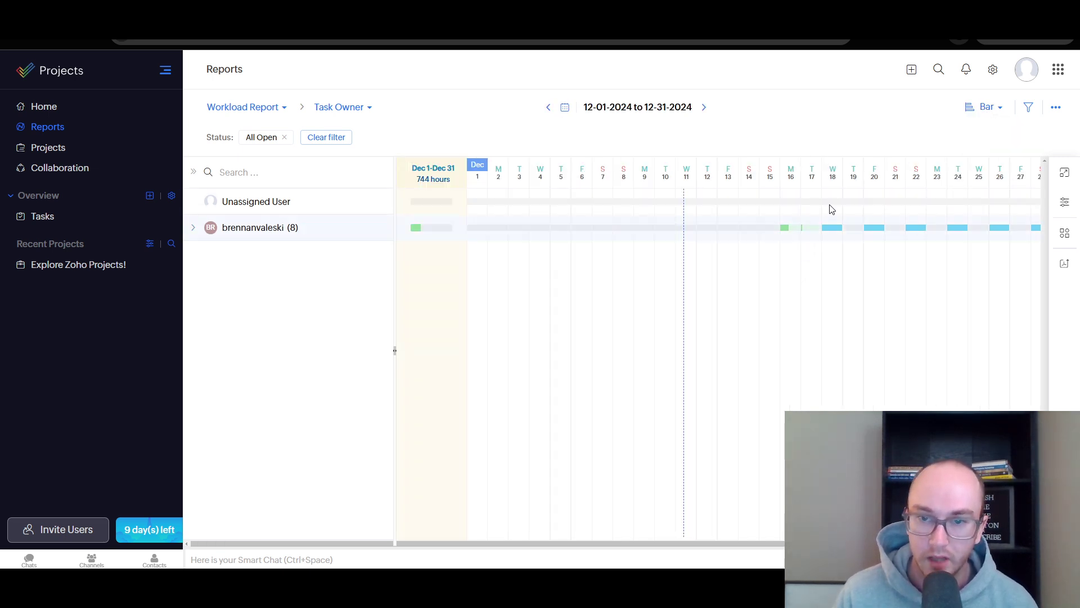
# View the Workload Report as a Timeline to compare the layout, and return it to the Bar display
pyautogui.click(981, 108)
pyautogui.click(958, 163)
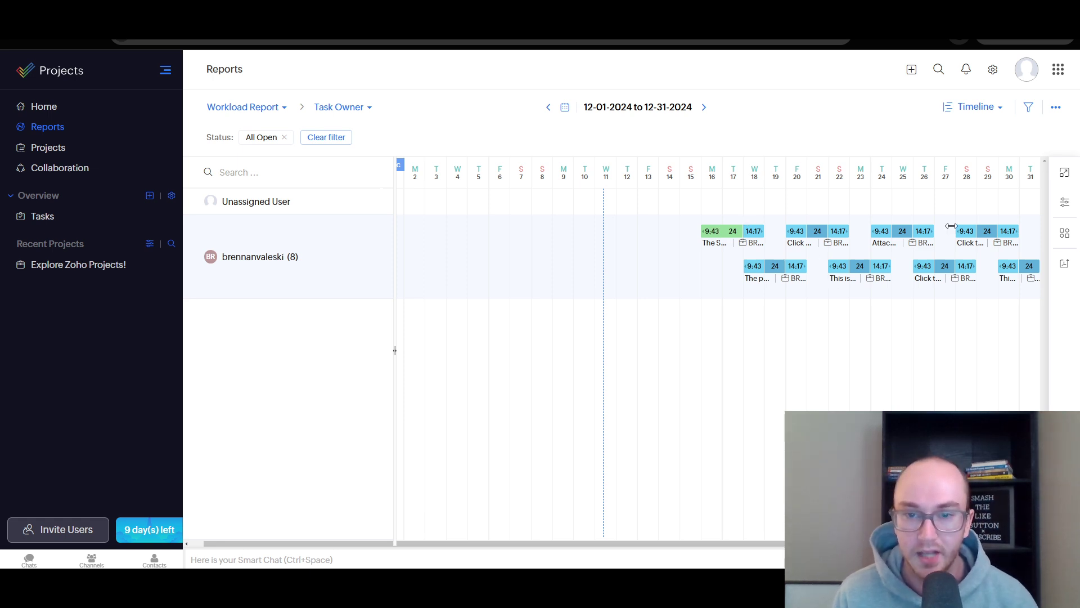
pyautogui.click(978, 107)
pyautogui.click(965, 139)
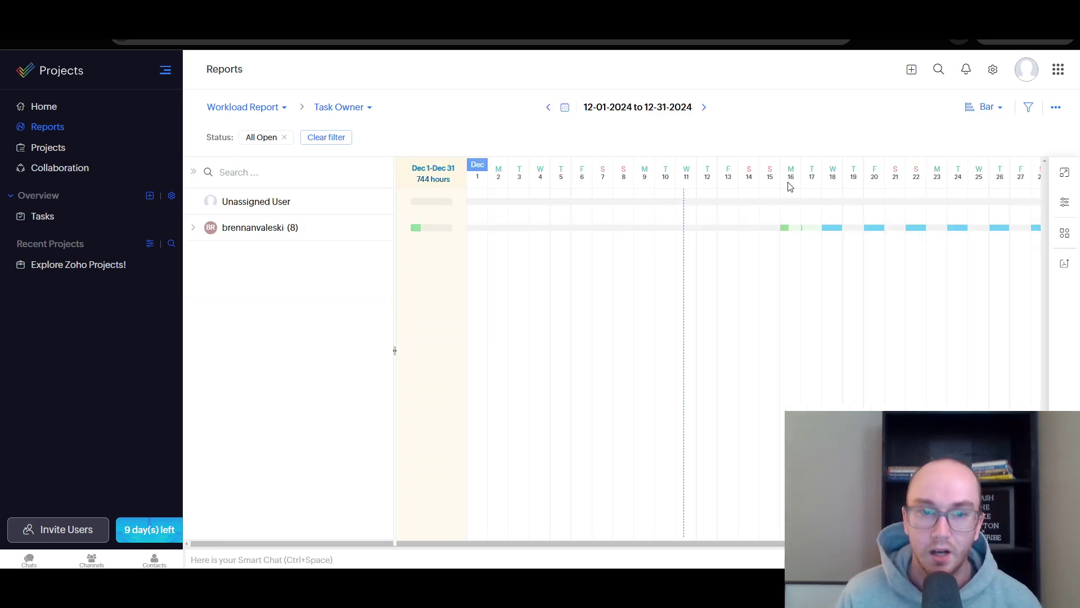
# Change the Workload Report display to Heatmap and check which groupings are offered besides Task Owner
pyautogui.click(984, 107)
pyautogui.click(976, 156)
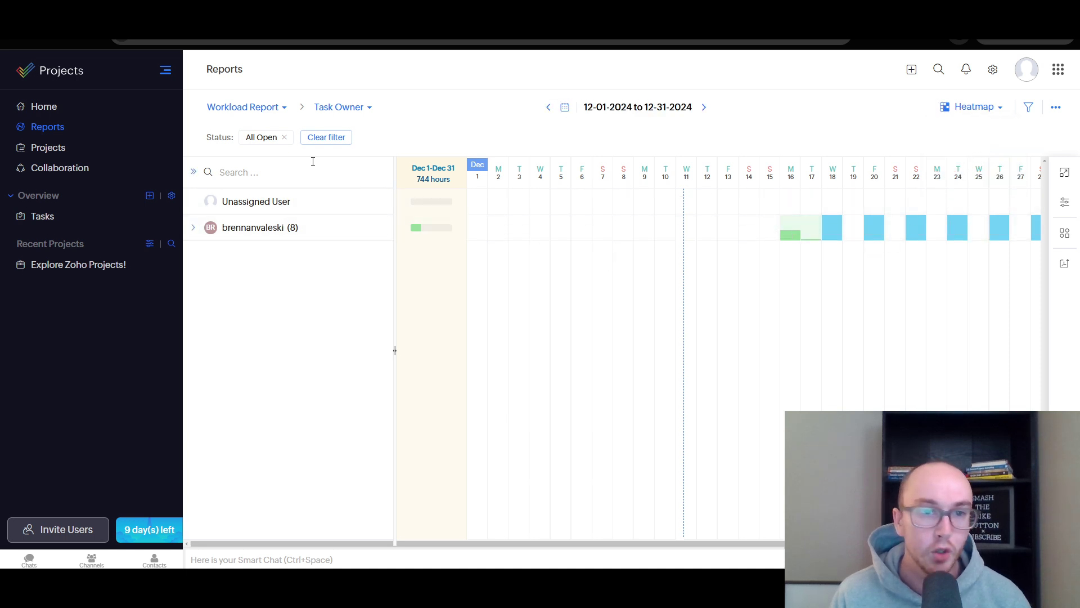
pyautogui.click(364, 108)
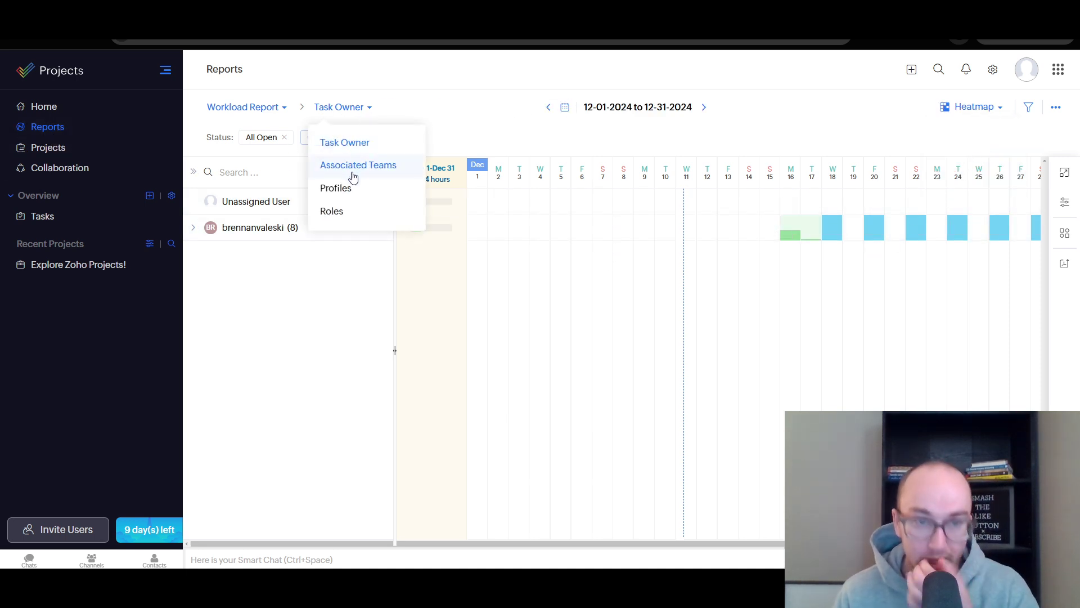
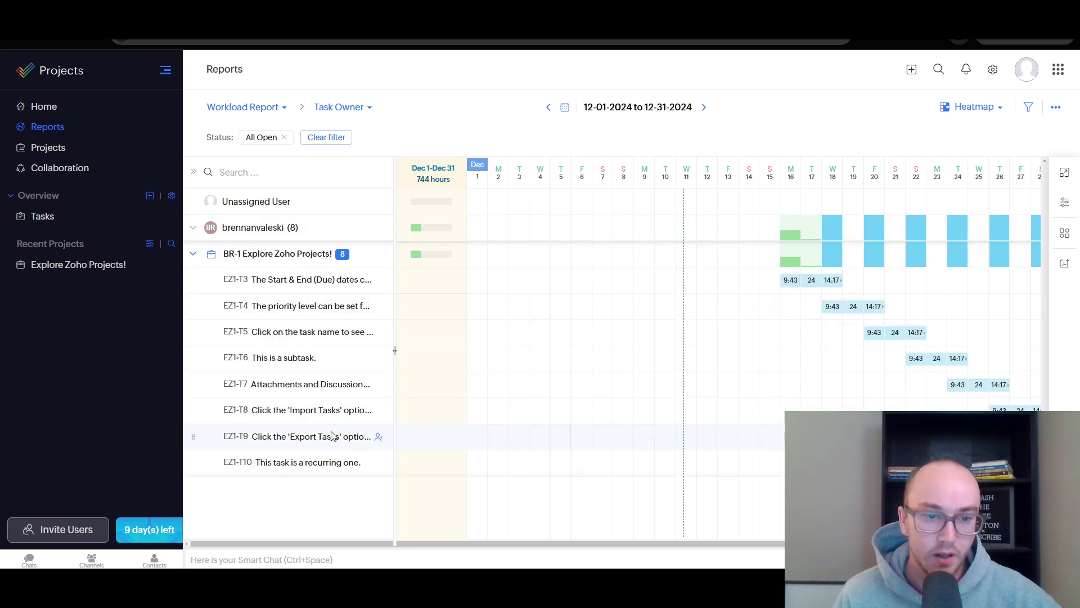
# Look over the Explore Zoho Projects! task workload across December 2024 in the heatmap, and collapse the project's task list
pyautogui.hscroll(2, 576, 450)
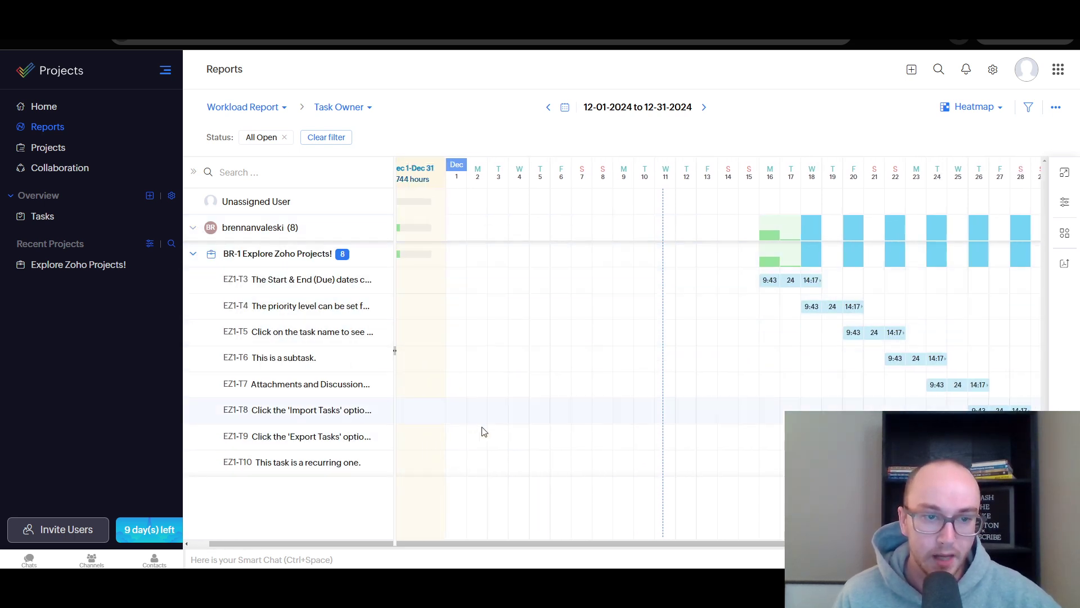
pyautogui.hscroll(2, 480, 430)
pyautogui.hscroll(-3, 458, 413)
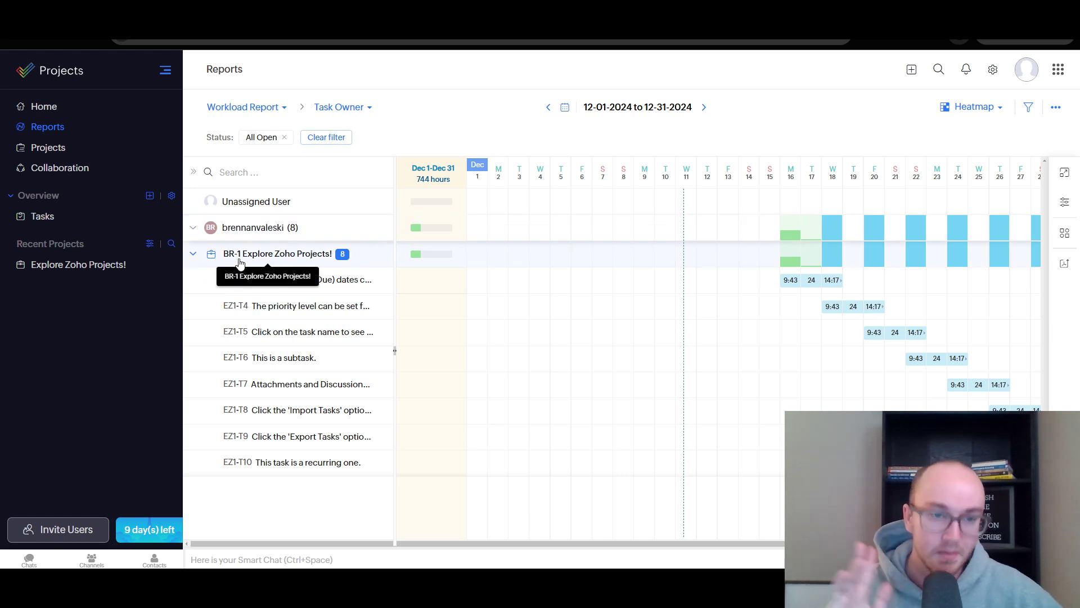
pyautogui.hscroll(4, 723, 336)
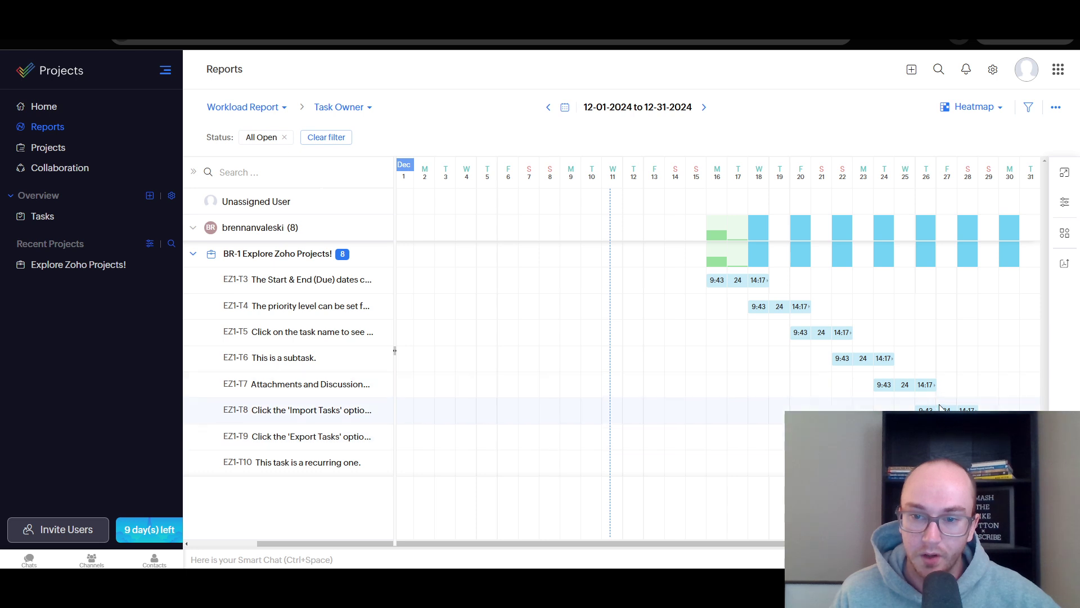
pyautogui.click(192, 255)
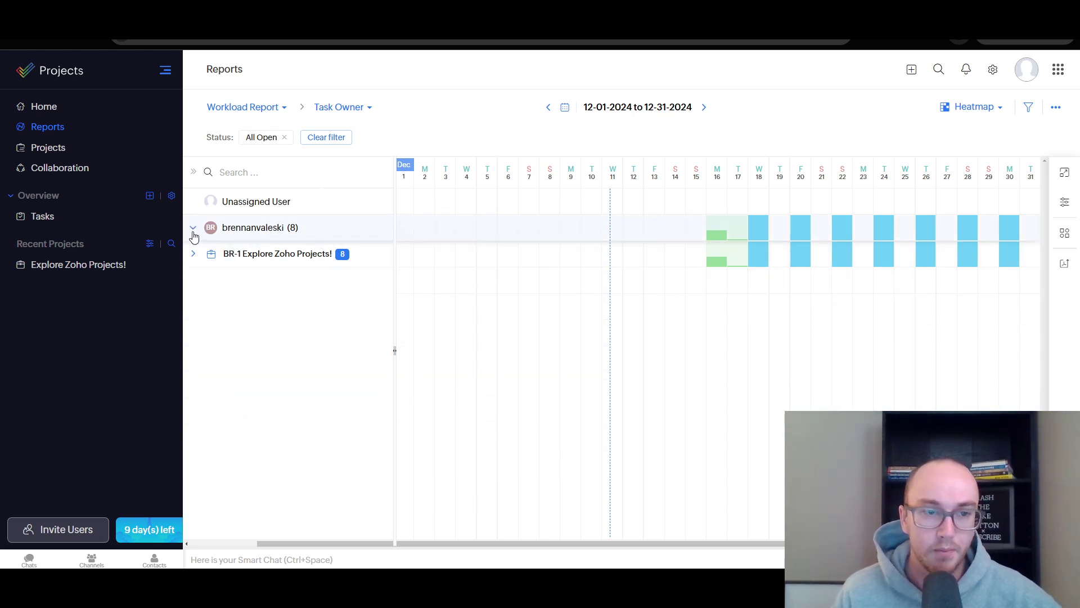
# Open the active projects list and inspect the name and status fields of Explore Zoho Projects!
pyautogui.click(49, 148)
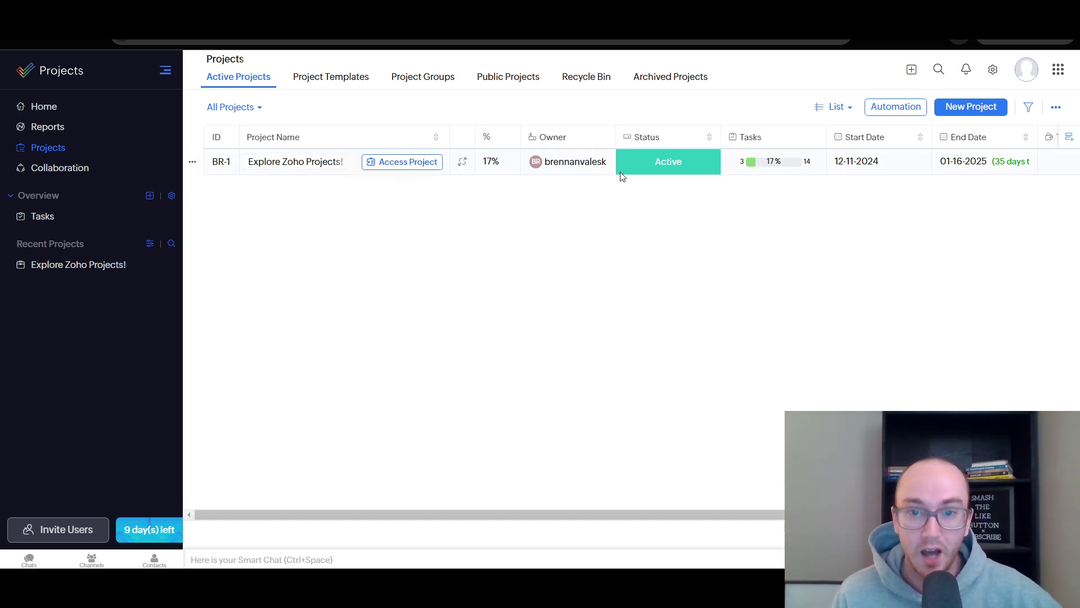
pyautogui.click(312, 163)
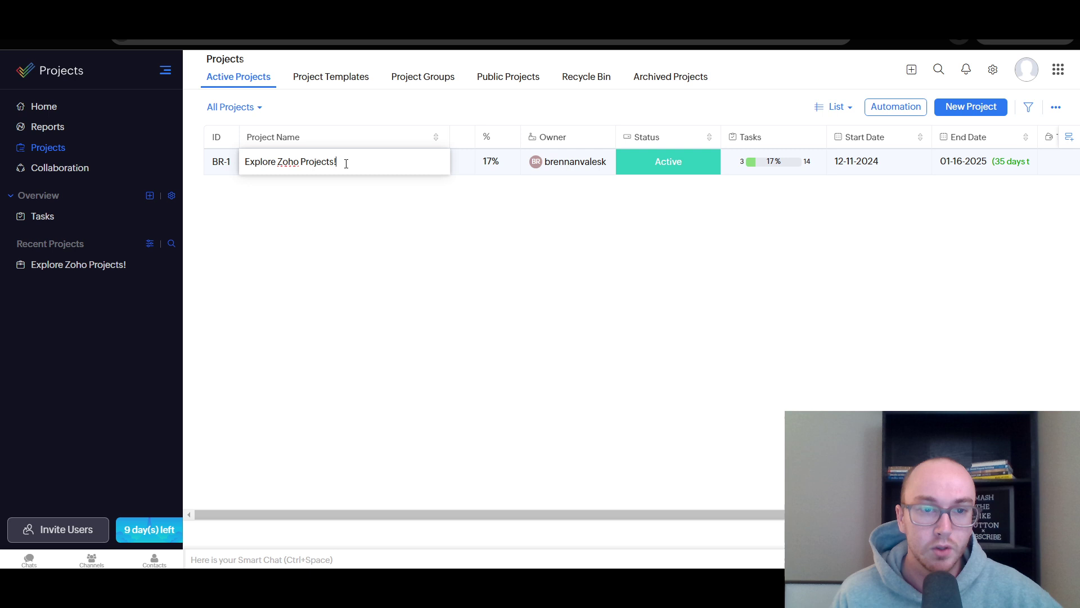
pyautogui.click(444, 253)
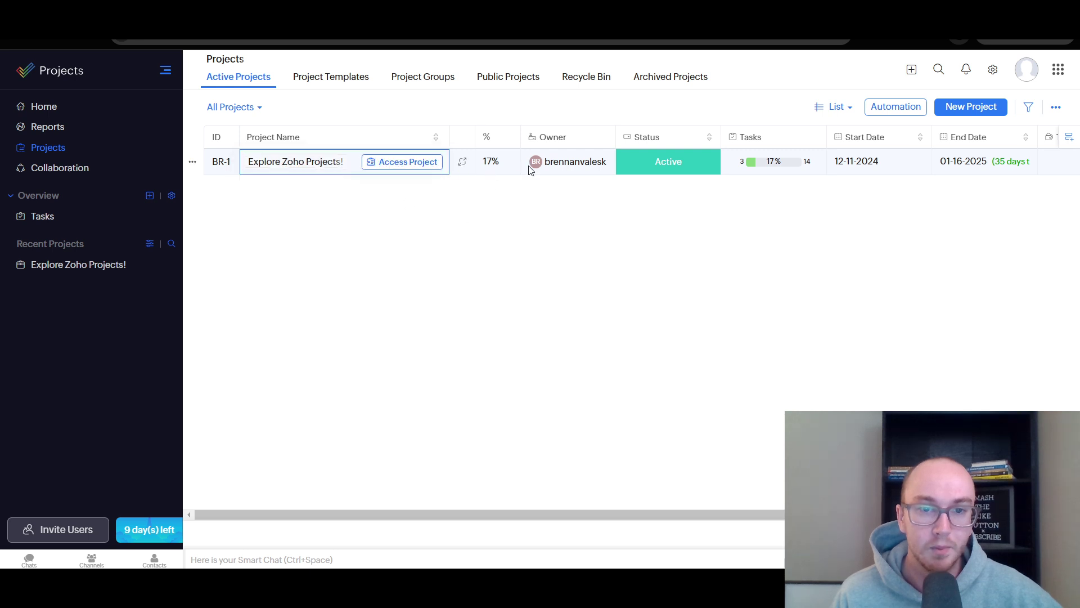
pyautogui.click(682, 161)
pyautogui.click(858, 246)
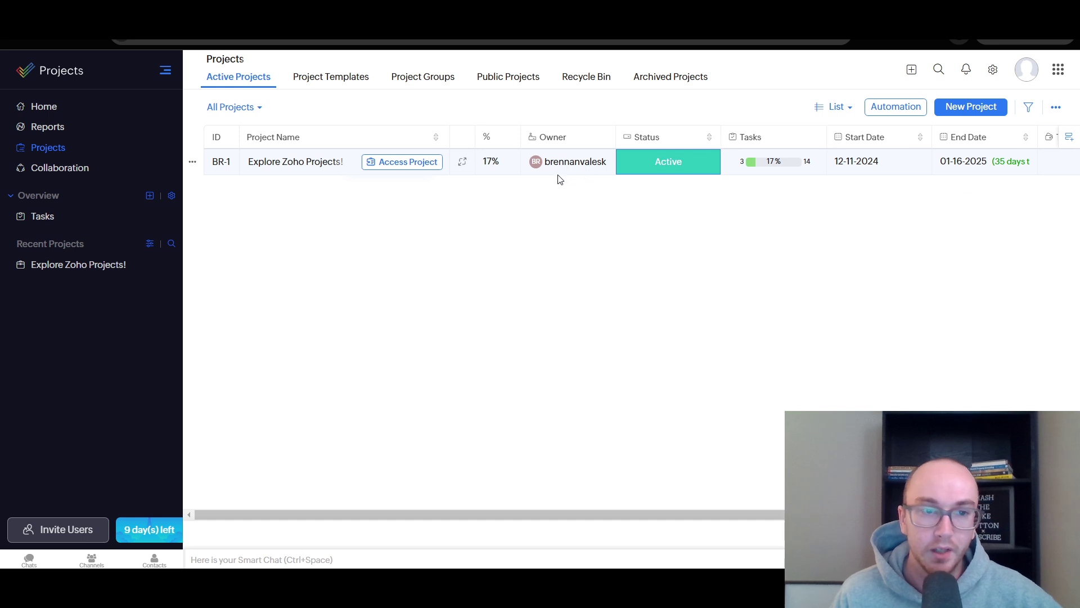
# Access the Explore Zoho Projects! project from its row options to view its task list, and return to the active projects
pyautogui.click(192, 163)
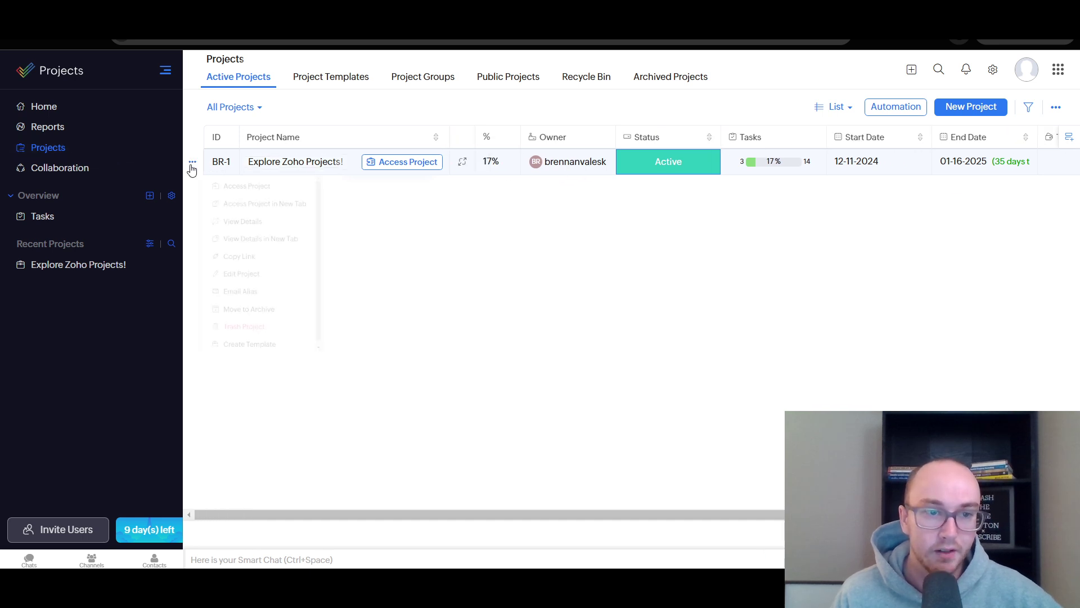
pyautogui.click(212, 187)
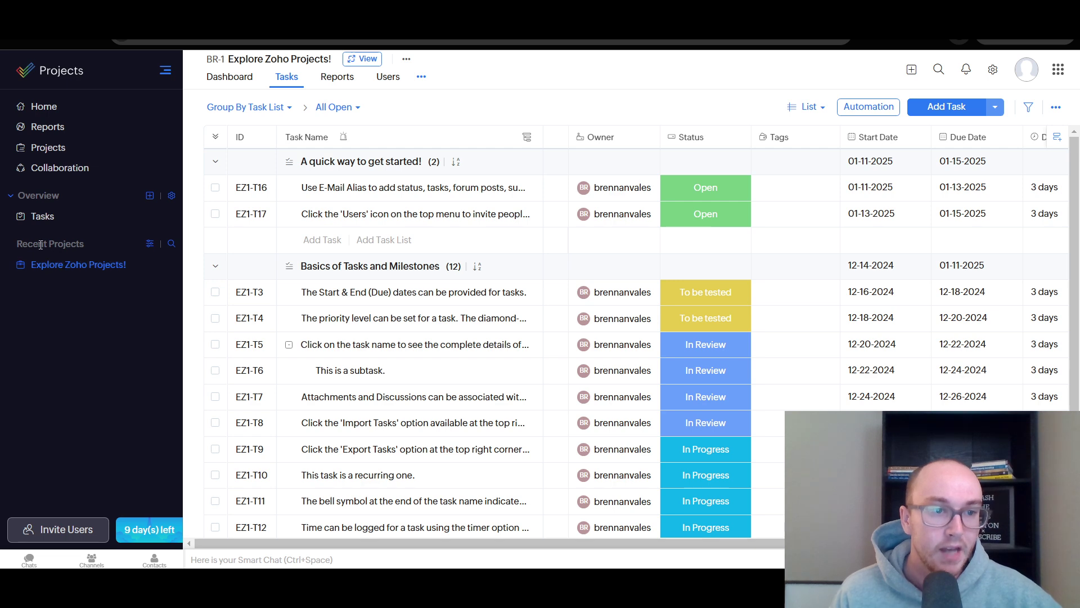
pyautogui.click(56, 153)
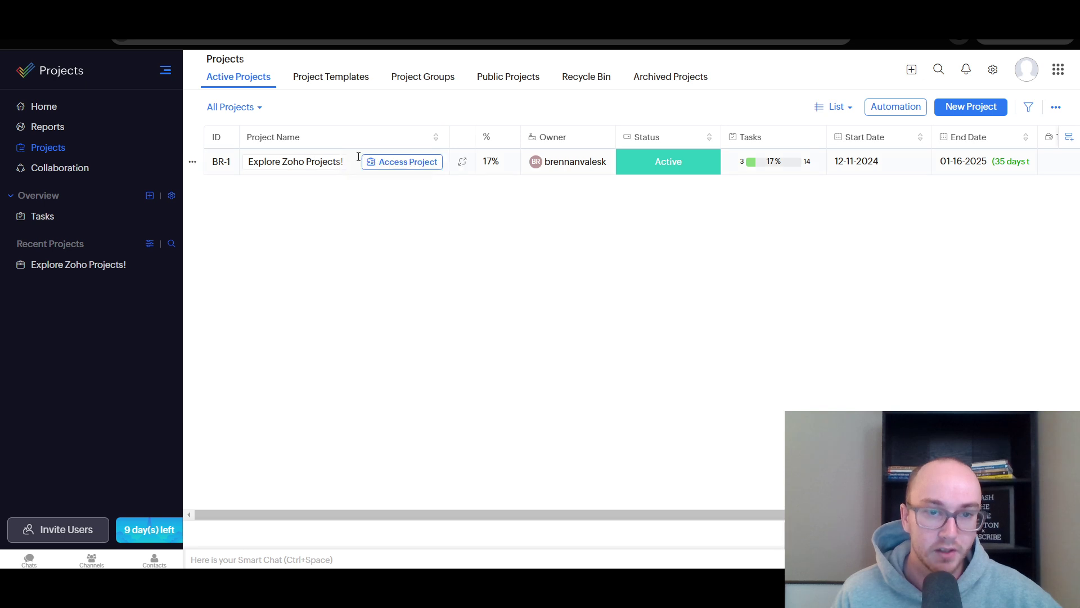
# View the active projects as a Gantt chart, look along its timeline, and return to the List view
pyautogui.click(846, 108)
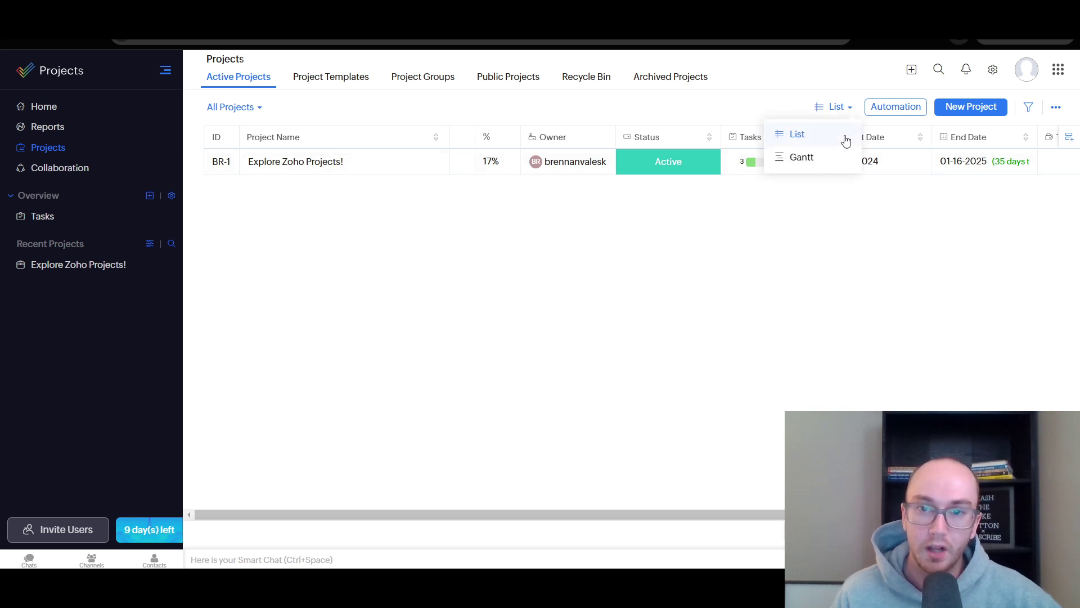
pyautogui.click(838, 154)
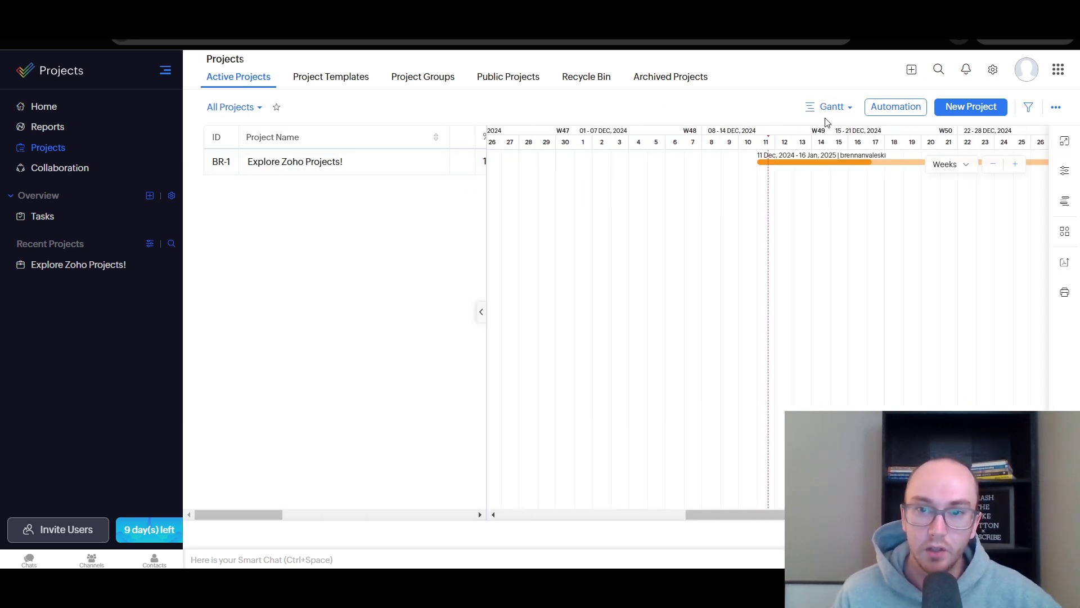
pyautogui.hscroll(5, 875, 245)
pyautogui.hscroll(-8, 875, 245)
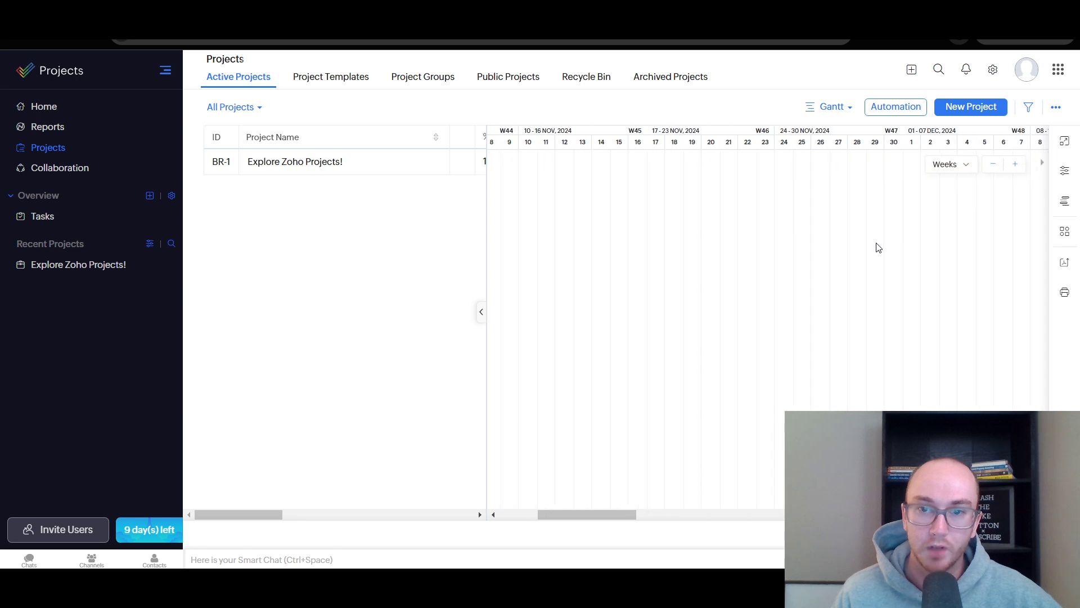
pyautogui.click(847, 107)
pyautogui.click(841, 135)
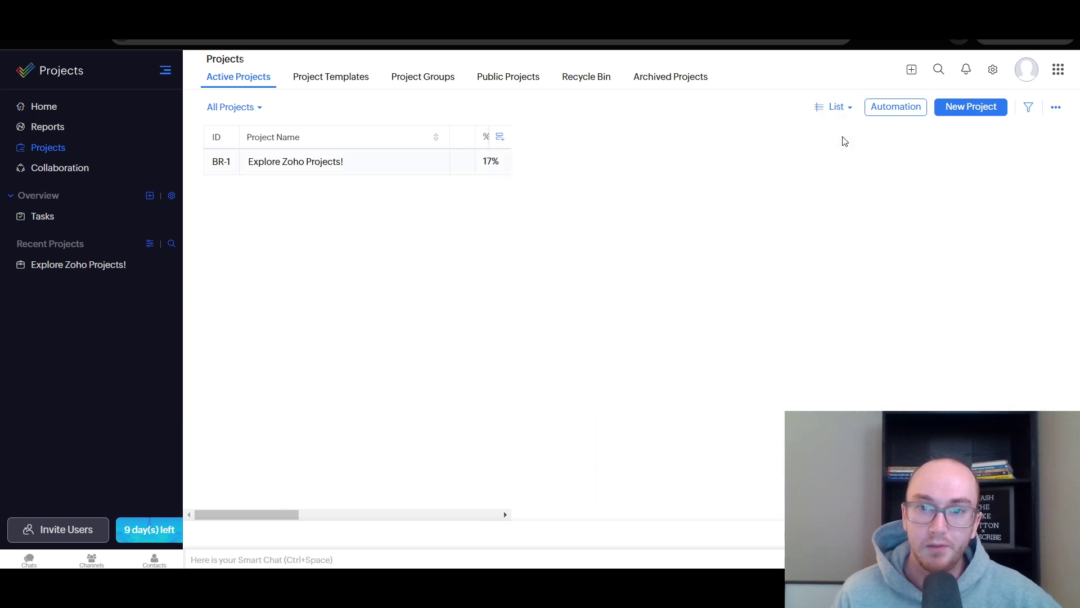
# Examine the project's completion percentage, owner, status, task progress, dates and tags columns in the active projects list
pyautogui.hscroll(3, 834, 251)
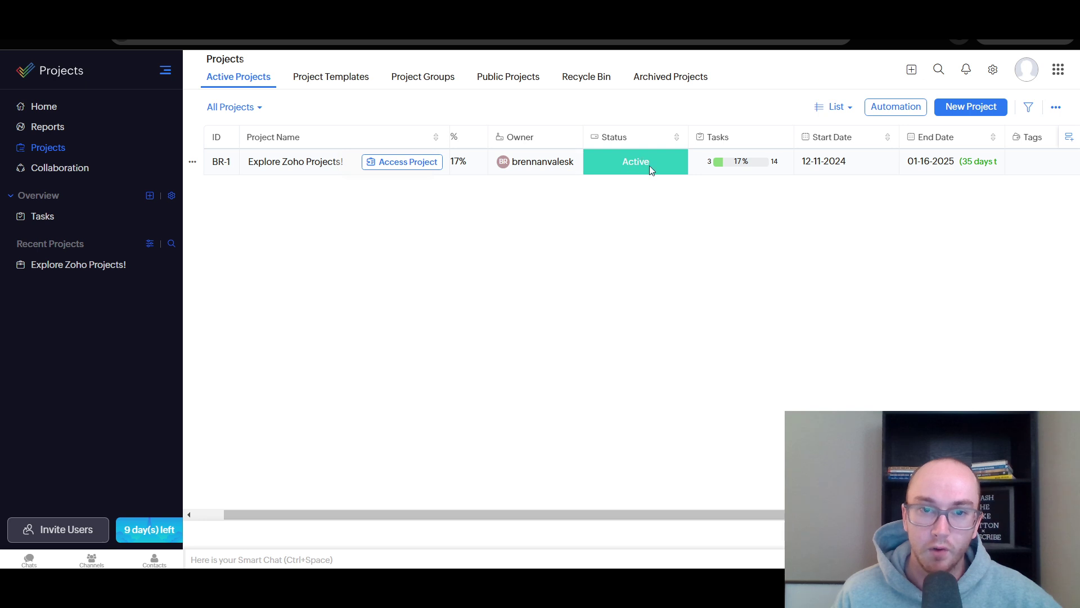
pyautogui.hscroll(-1, 535, 166)
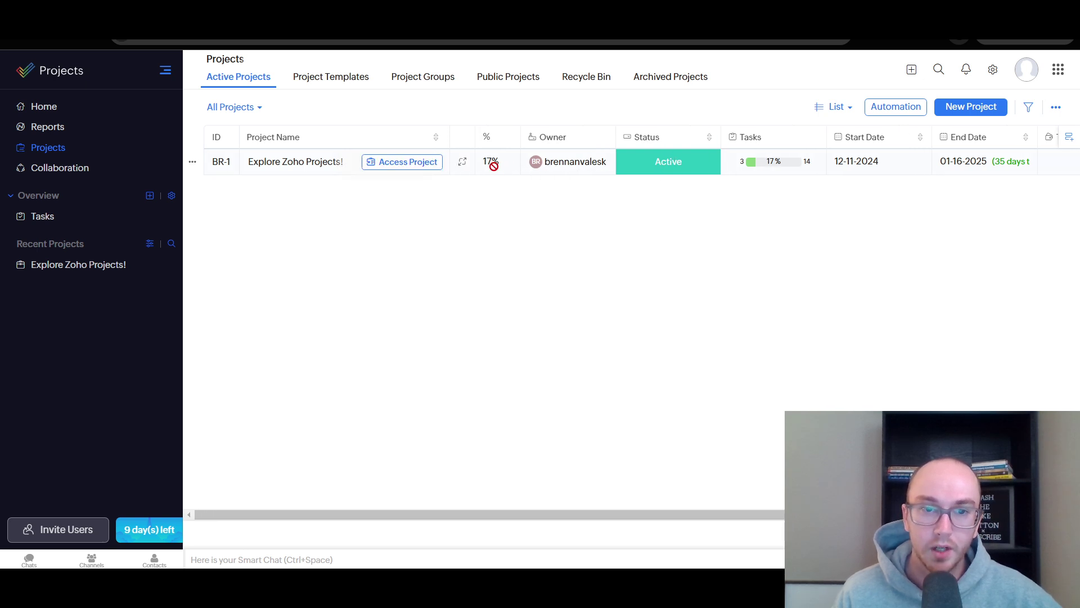
pyautogui.hscroll(2, 494, 165)
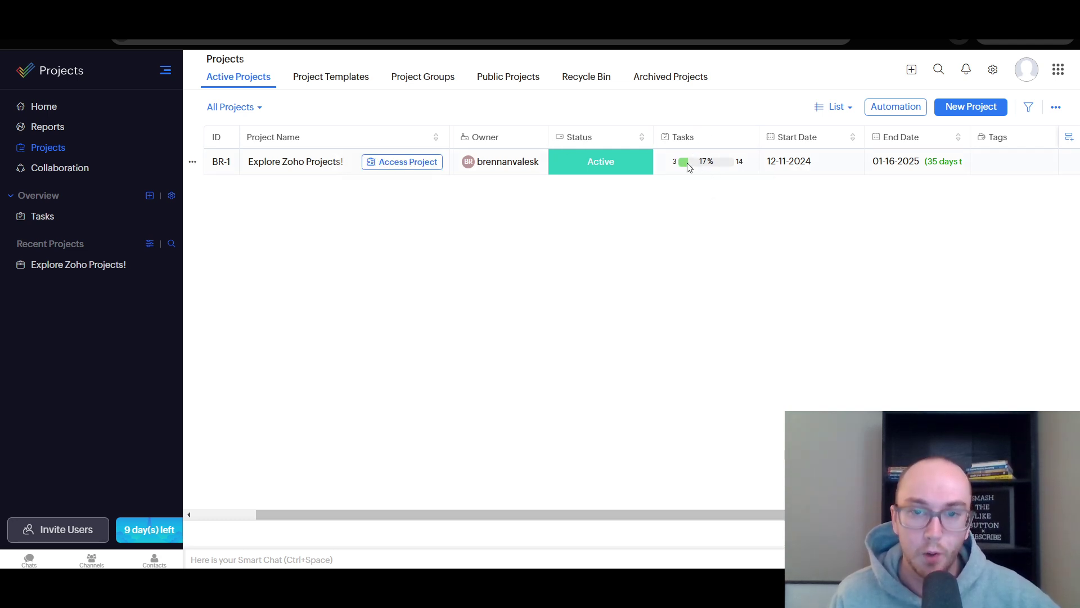
pyautogui.moveTo(698, 166)
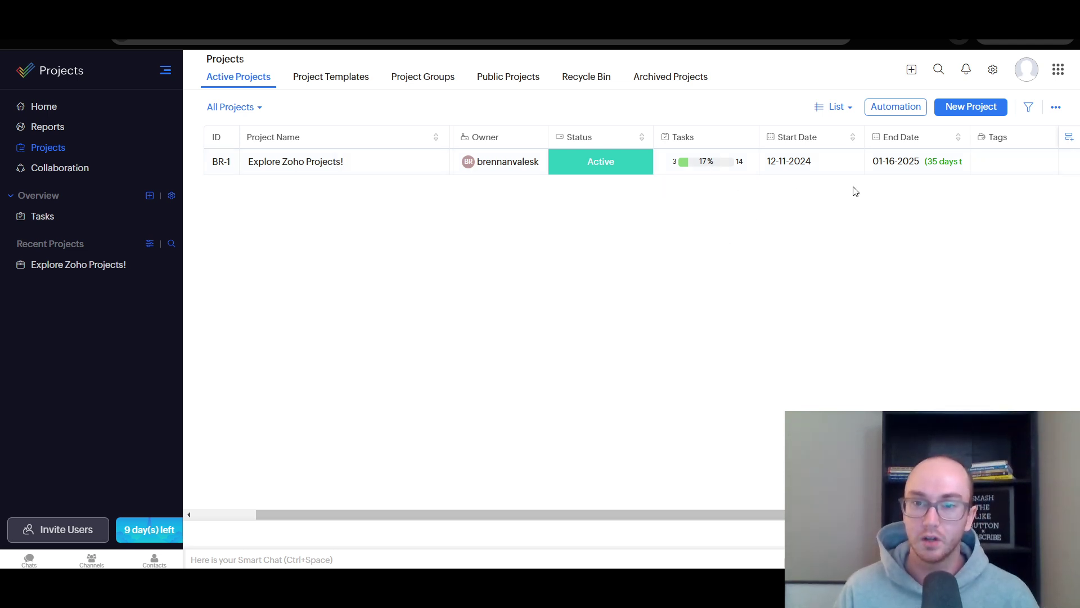
pyautogui.moveTo(1032, 133); pyautogui.dragTo(477, 156)
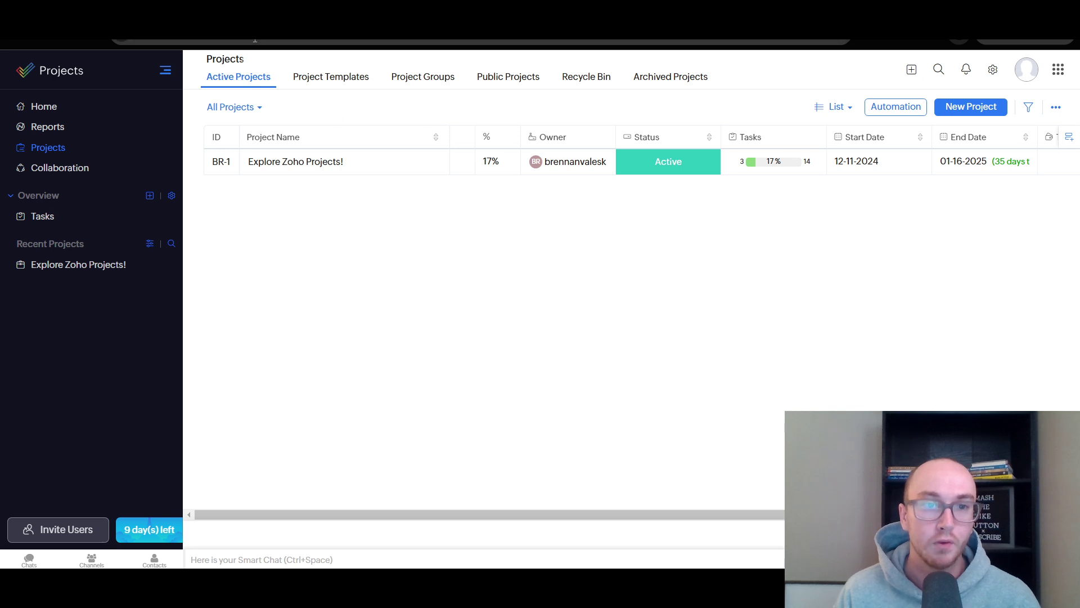
# Look through the Project Templates, Project Groups, Public Projects and Recycle Bin pages, and return to Active Projects
pyautogui.click(335, 77)
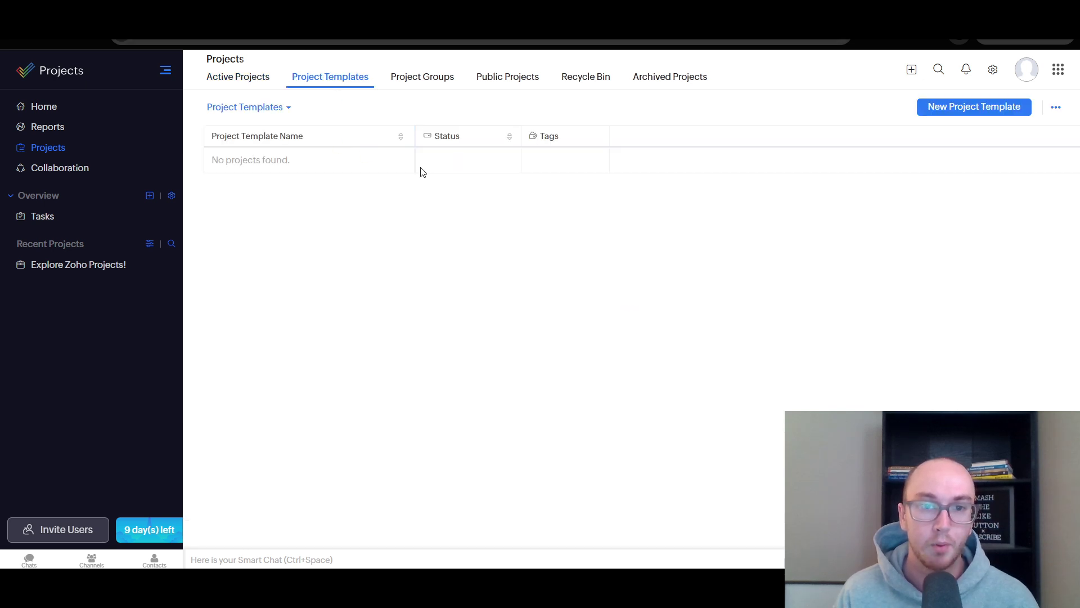
pyautogui.click(405, 78)
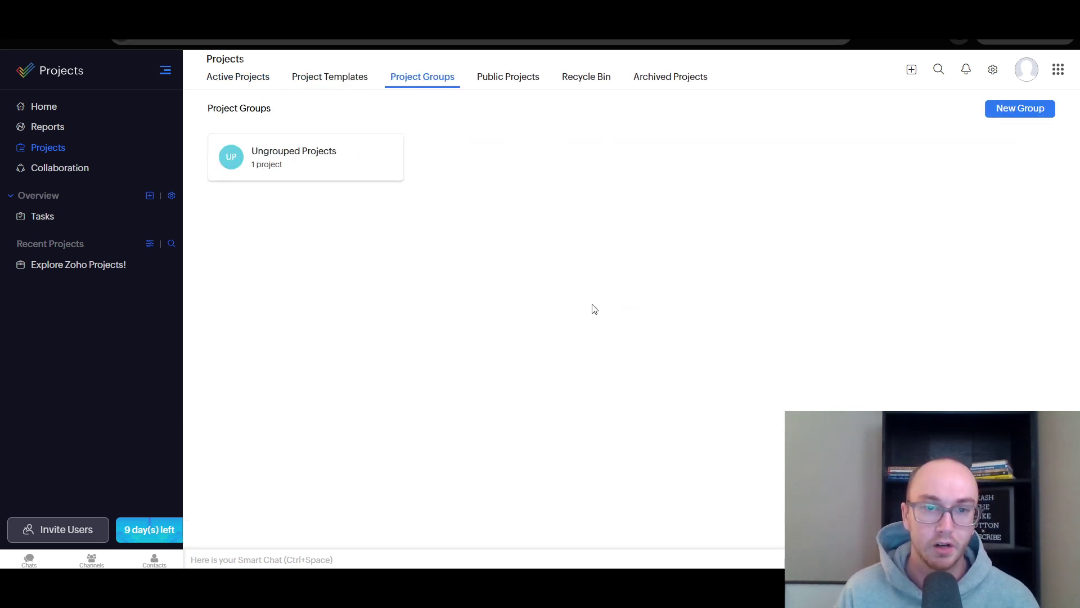
pyautogui.click(512, 77)
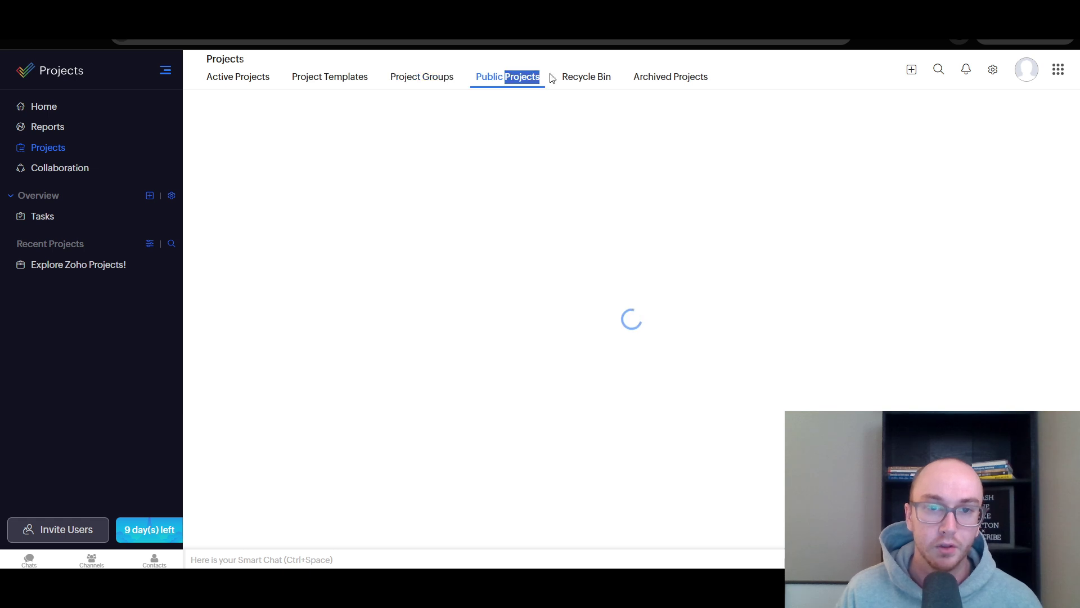
pyautogui.click(582, 81)
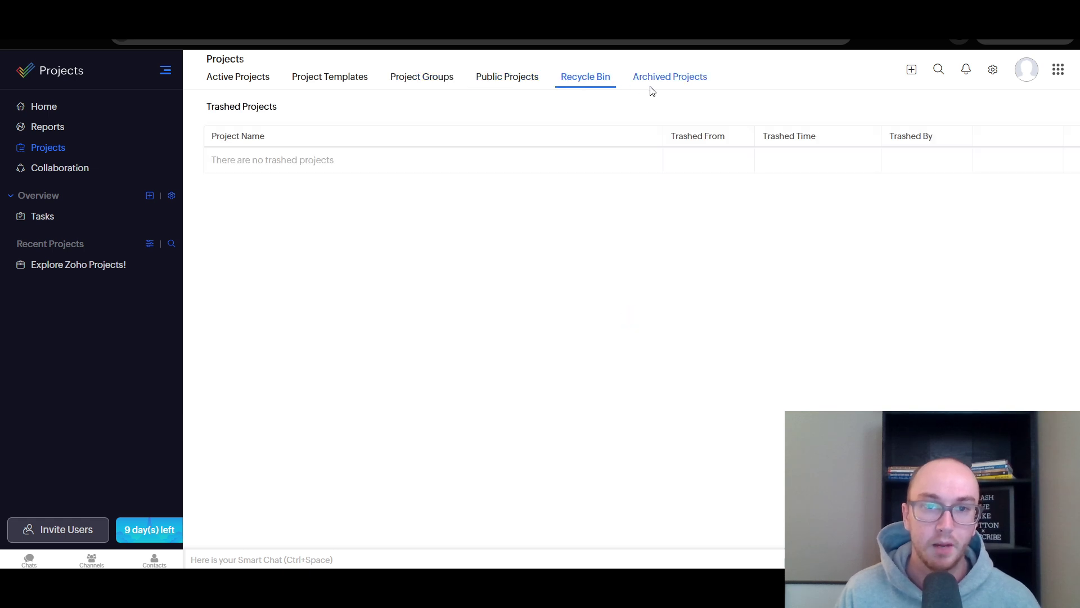
pyautogui.click(265, 77)
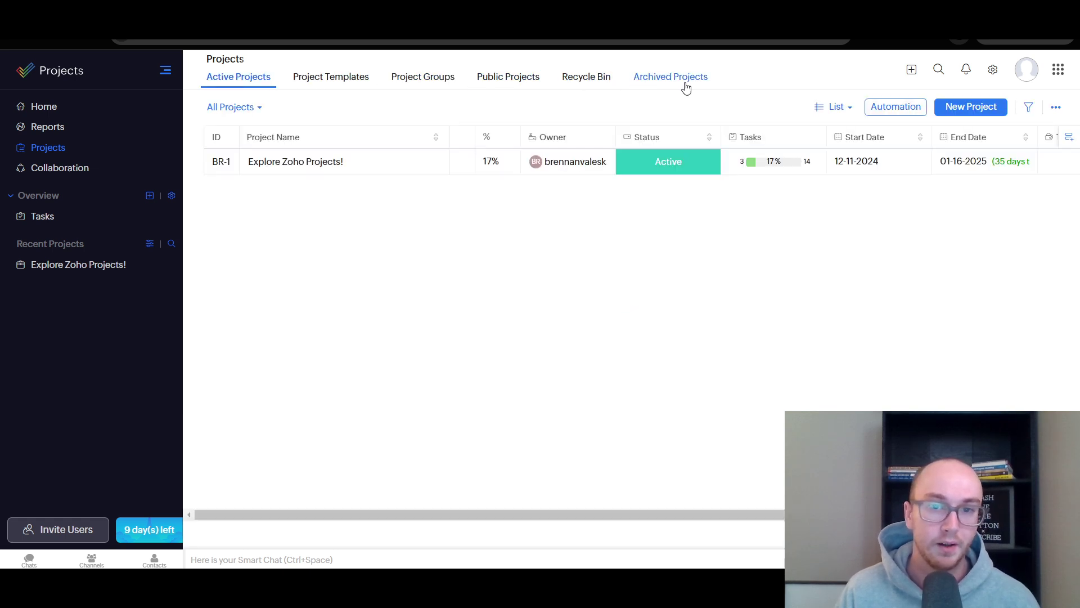
# Open the Explore Zoho Projects! dashboard and look over its Task Status, Weekly Digest, Upcoming Events and Upcoming Work Items widgets
pyautogui.click(37, 272)
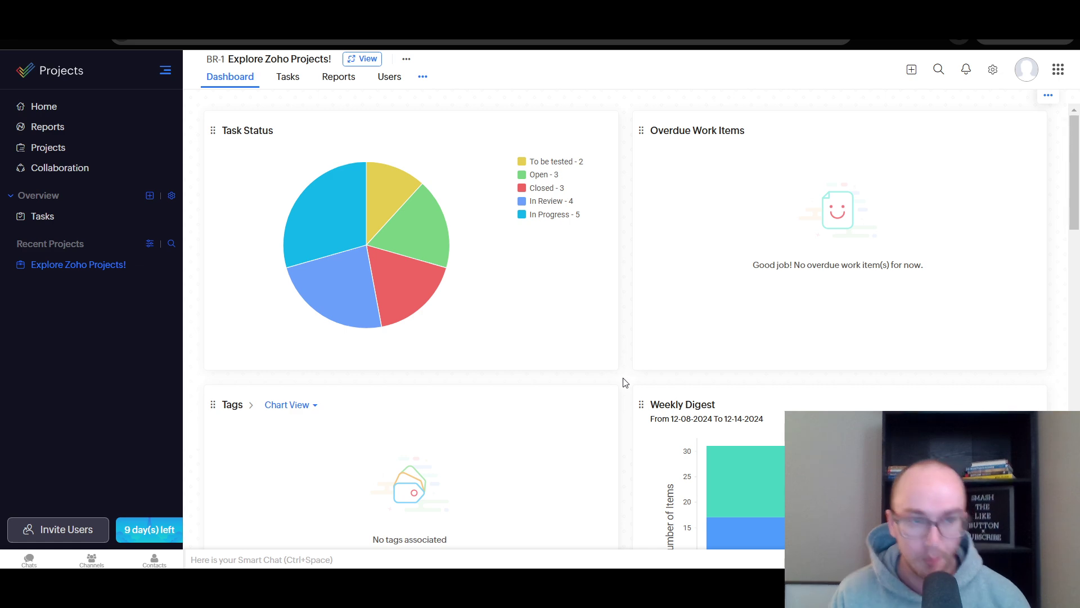
pyautogui.scroll(-8, 626, 382)
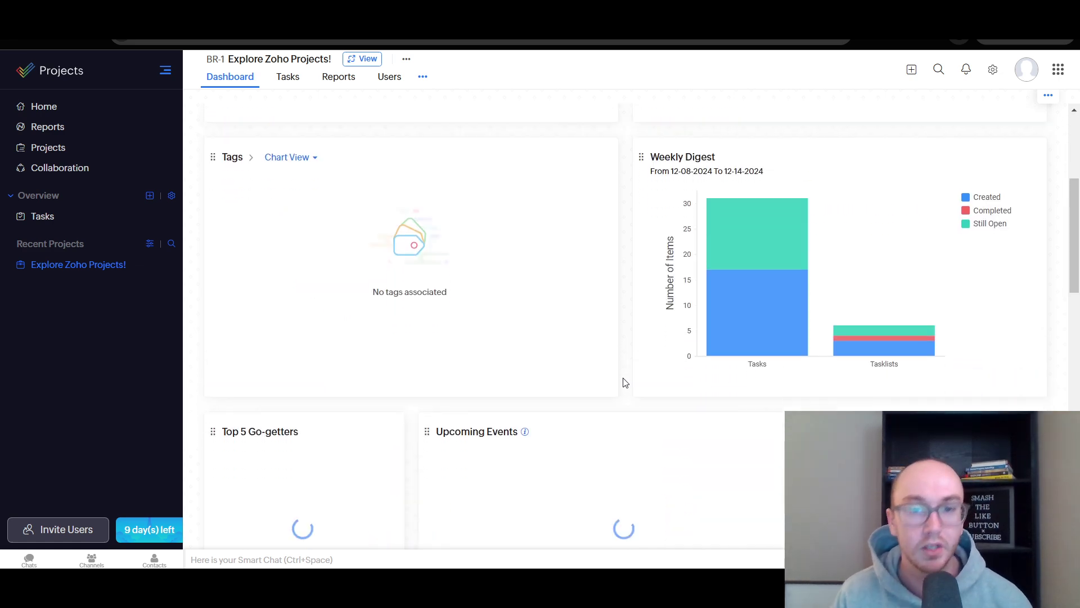
pyautogui.scroll(-10, 624, 383)
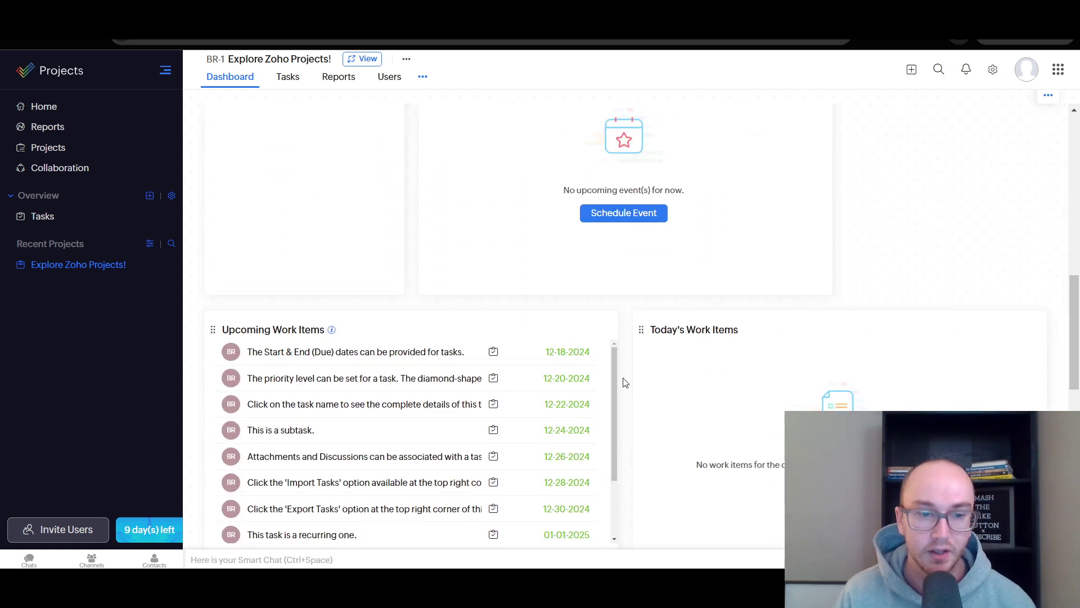
# Examine the project dashboard's Task Progress Chart, Task - Planned Vs Actual and Tasks for My Team members widgets
pyautogui.scroll(-2, 624, 383)
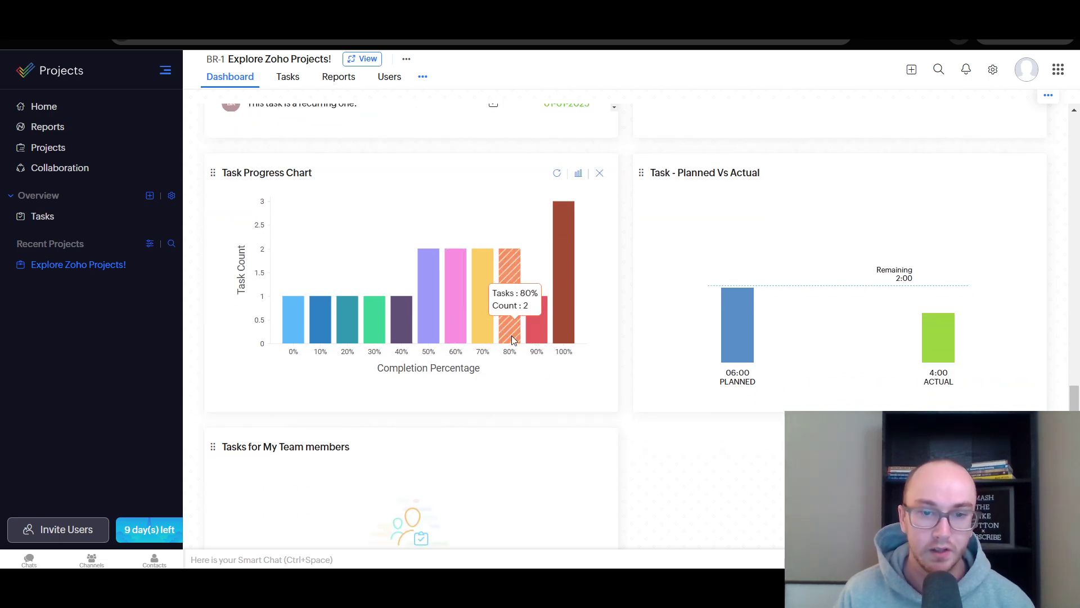
pyautogui.moveTo(363, 336)
pyautogui.scroll(-4, 669, 344)
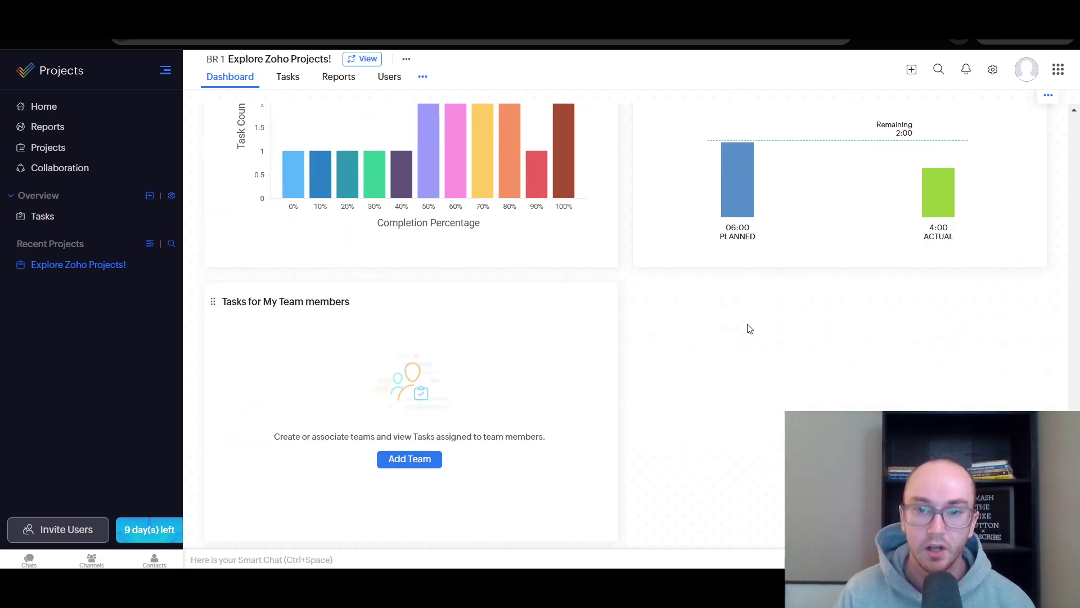
pyautogui.scroll(4, 751, 247)
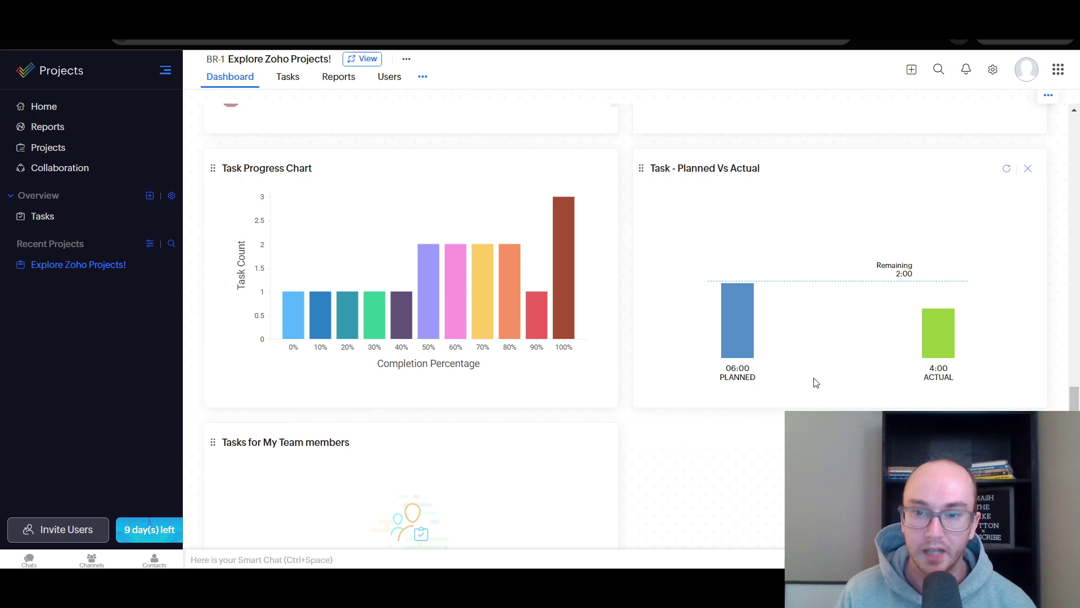
pyautogui.scroll(-4, 759, 386)
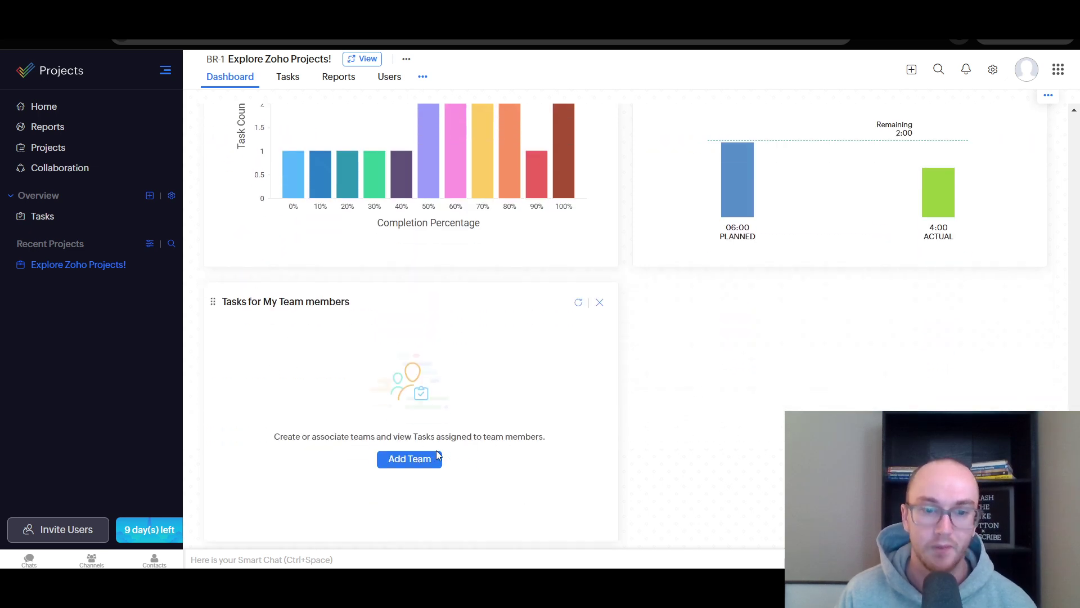
# Examine the project dashboard's Upcoming Work Items, Weekly Digest and Task Status widgets, including the chart segment details
pyautogui.scroll(18, 555, 430)
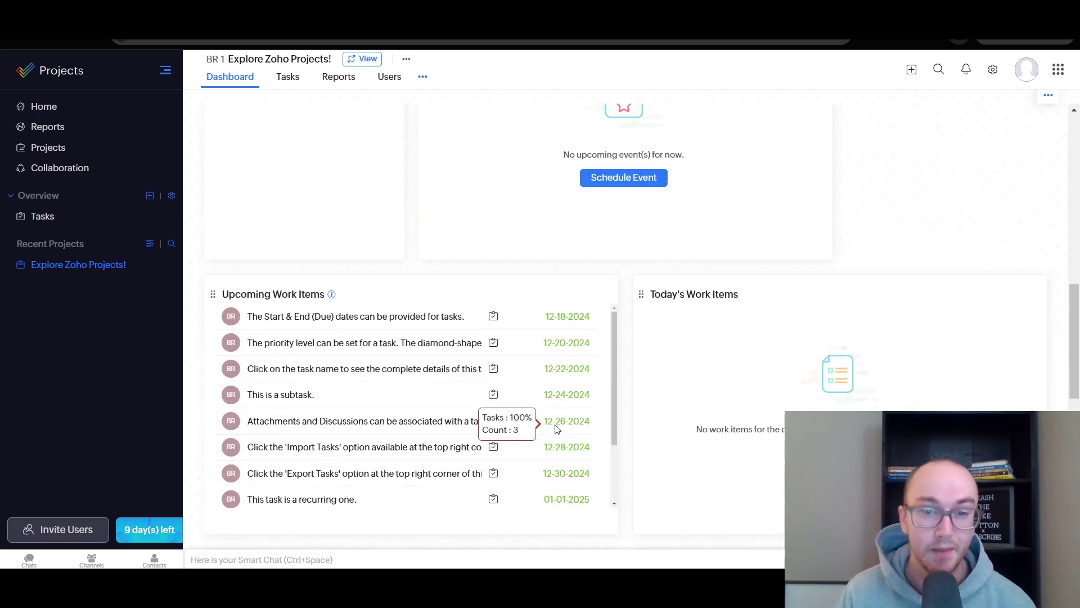
pyautogui.scroll(4, 404, 362)
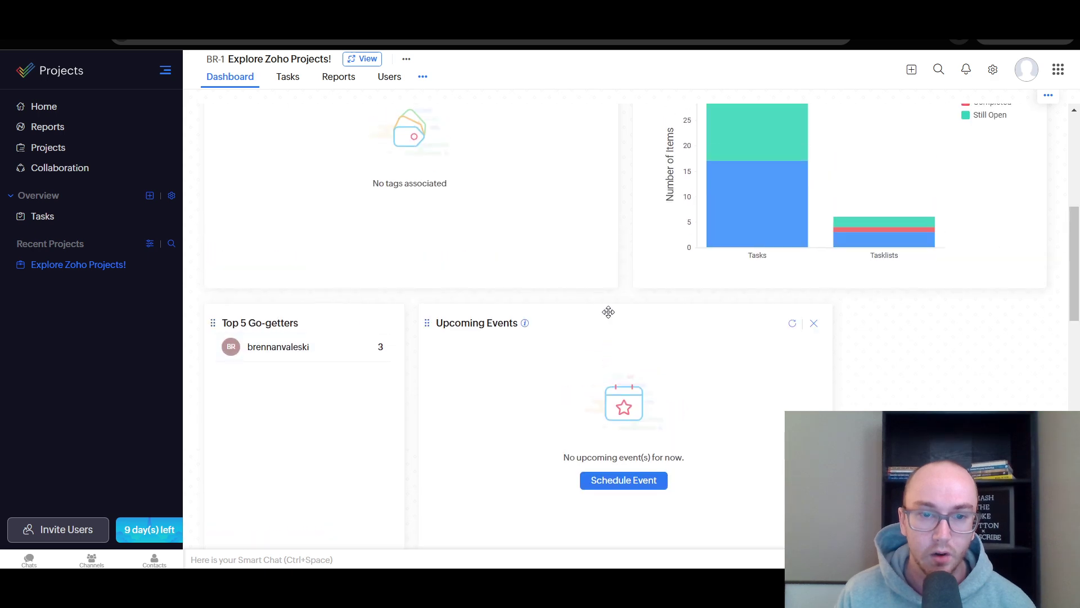
pyautogui.scroll(8, 487, 454)
pyautogui.scroll(-6, 713, 400)
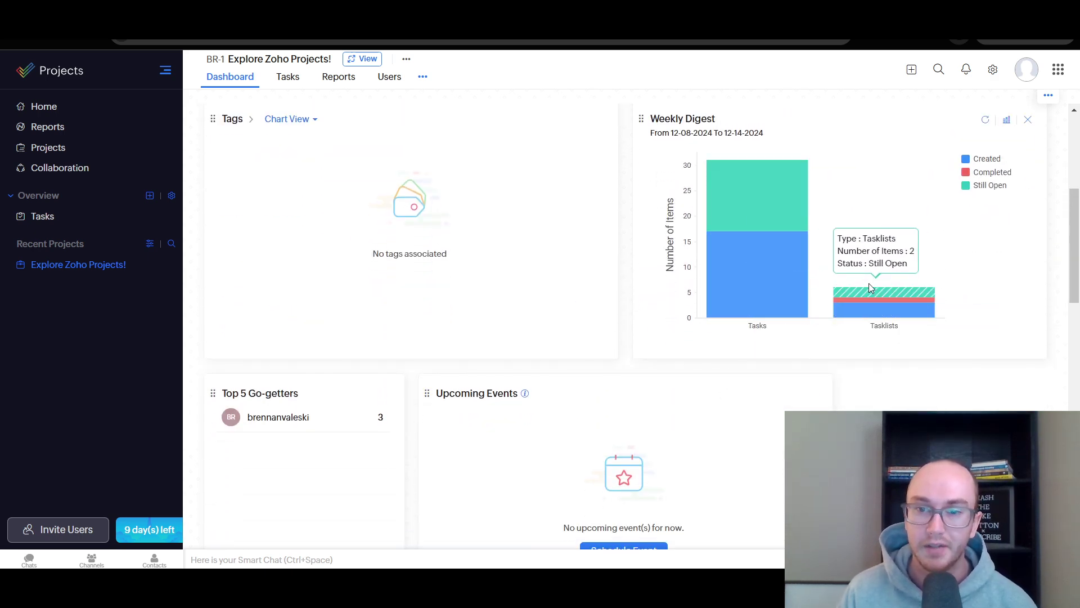
pyautogui.moveTo(772, 197)
pyautogui.scroll(5, 590, 326)
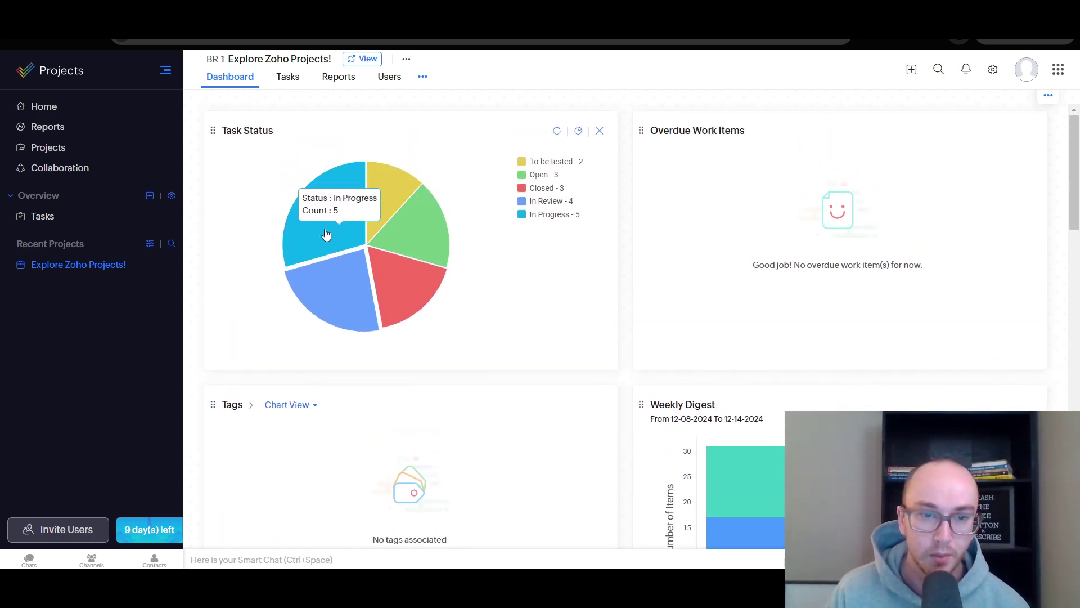
pyautogui.moveTo(397, 253)
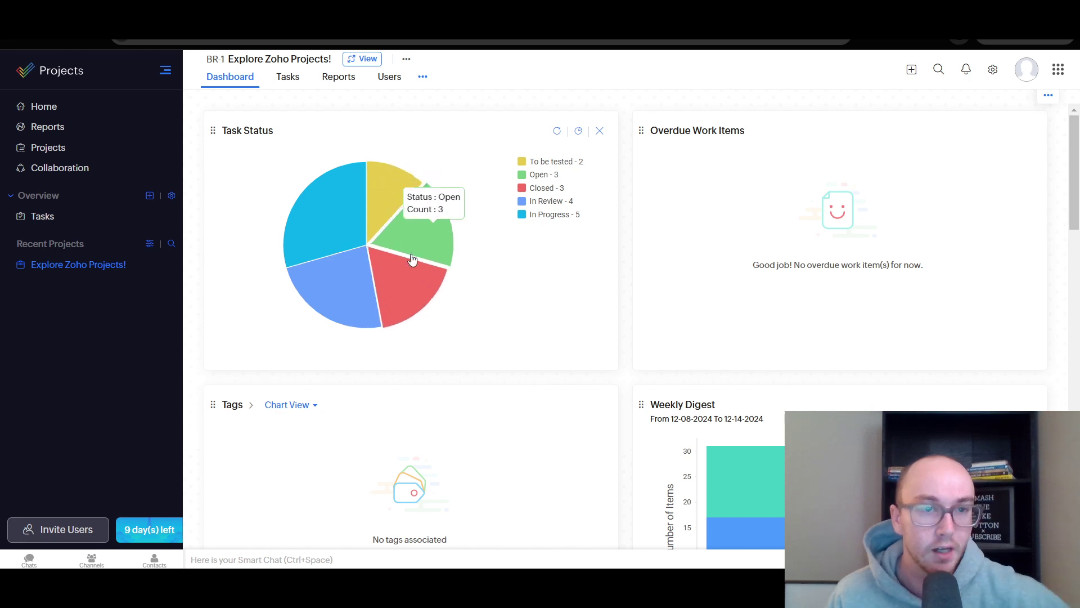
# Open the project's task list and look over the first task's status choices and the list's import and export options
pyautogui.click(288, 79)
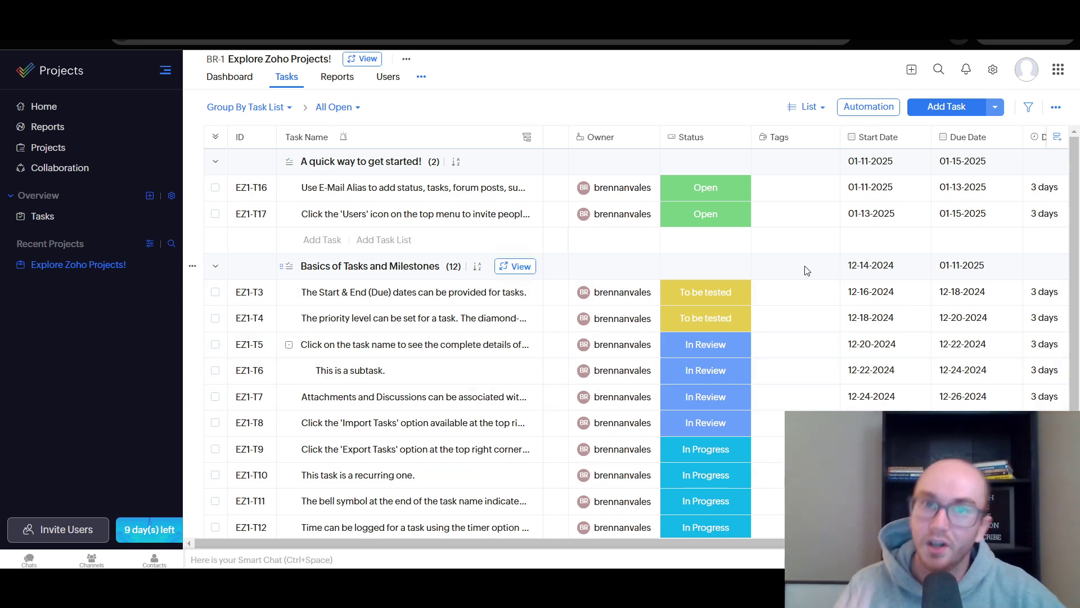
pyautogui.click(723, 192)
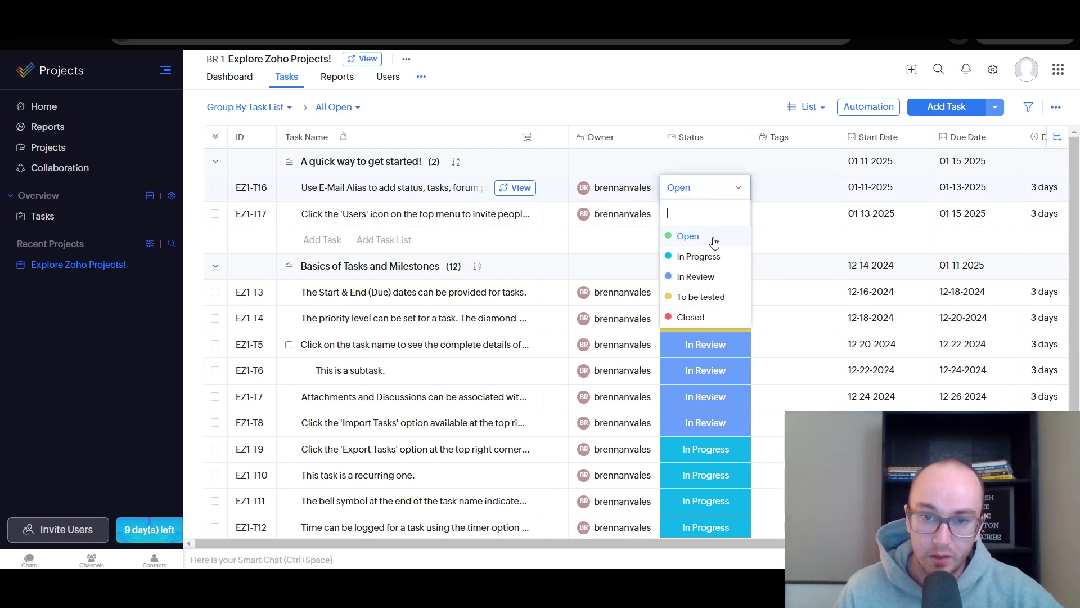
pyautogui.click(709, 70)
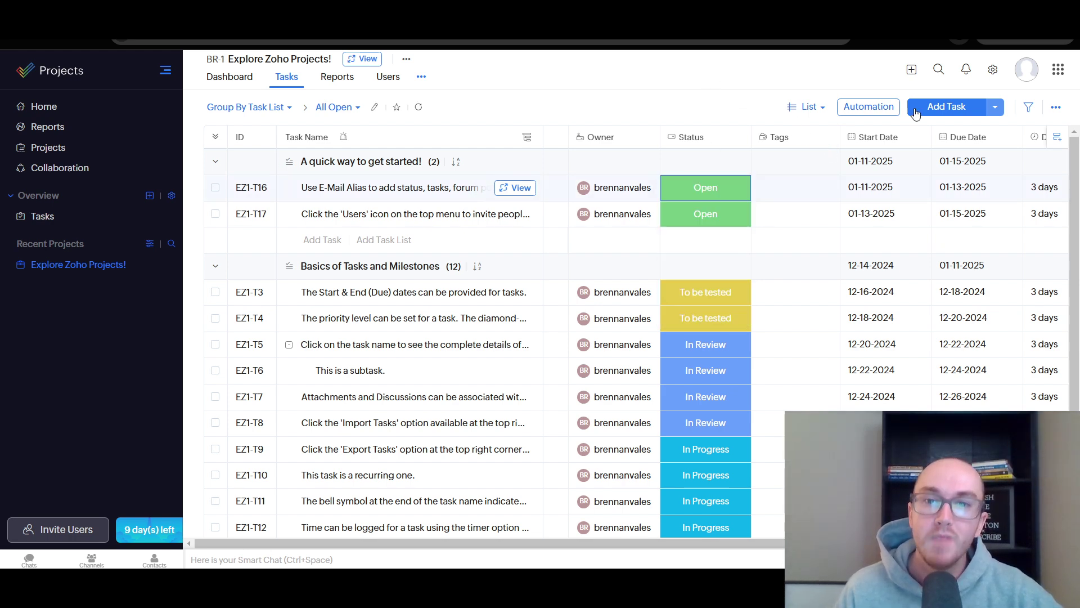
pyautogui.click(1059, 107)
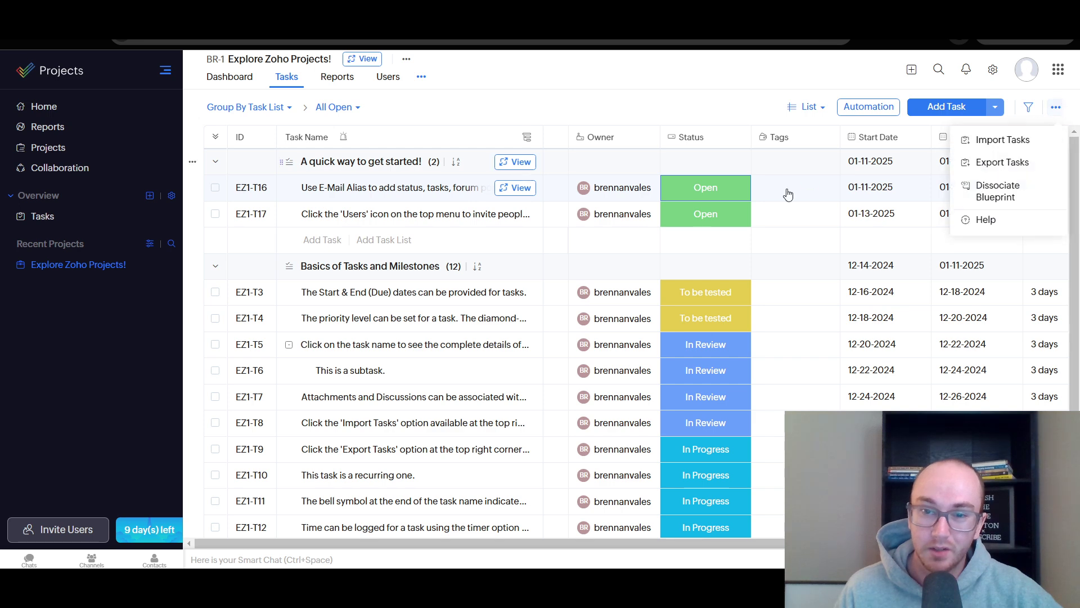
# Search the status choices of task EZ1-T17 for "new" and close them without picking one
pyautogui.click(719, 223)
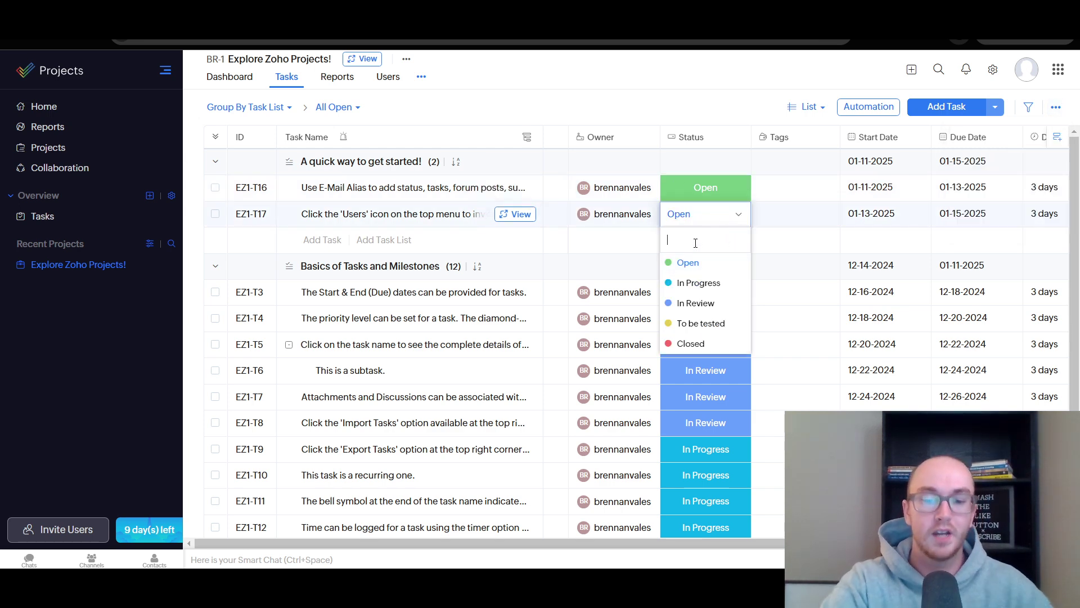
pyautogui.write('new')
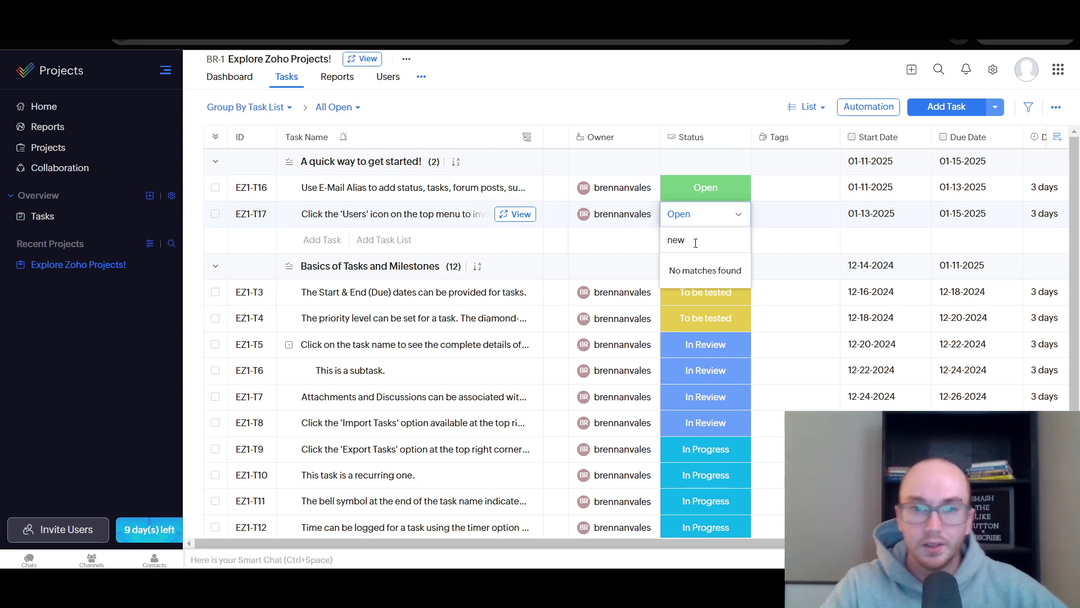
pyautogui.click(705, 212)
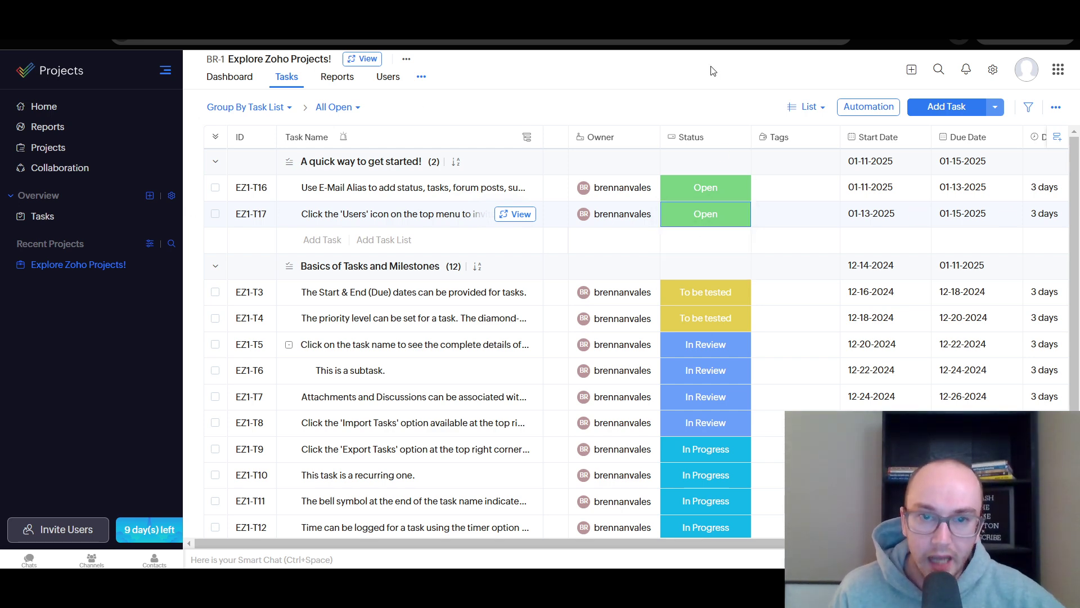
# Look at the Edit View settings of the All Open view and return to the task list without updating them
pyautogui.click(425, 80)
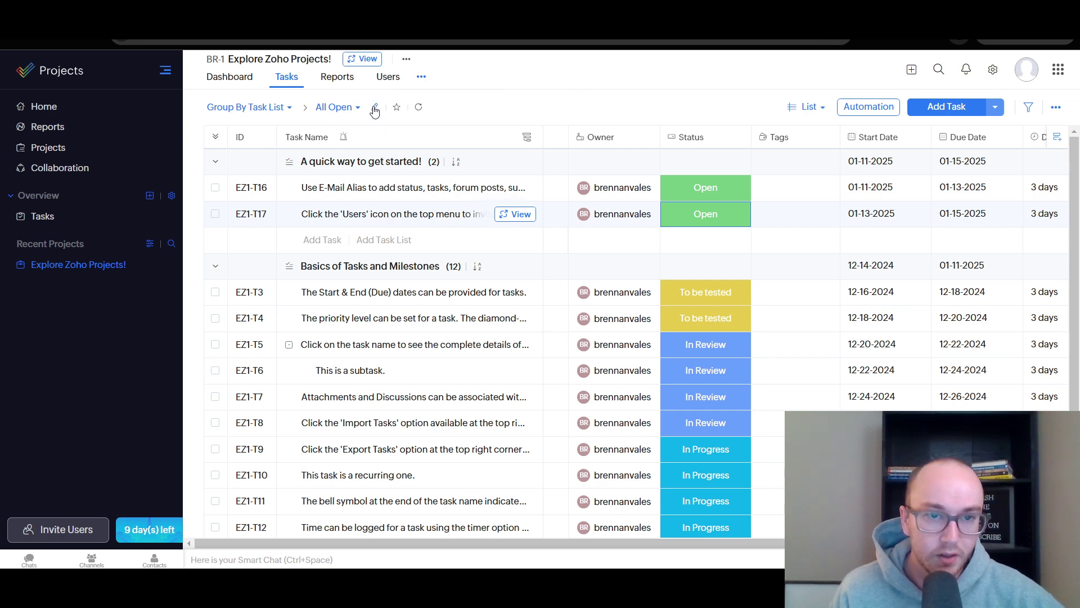
pyautogui.click(375, 108)
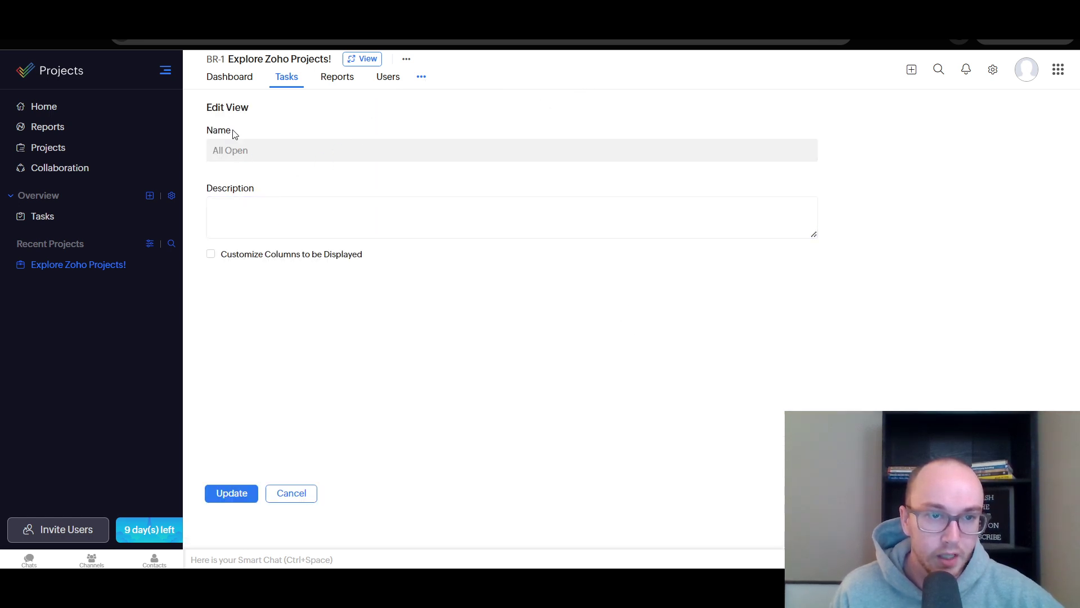
pyautogui.click(286, 77)
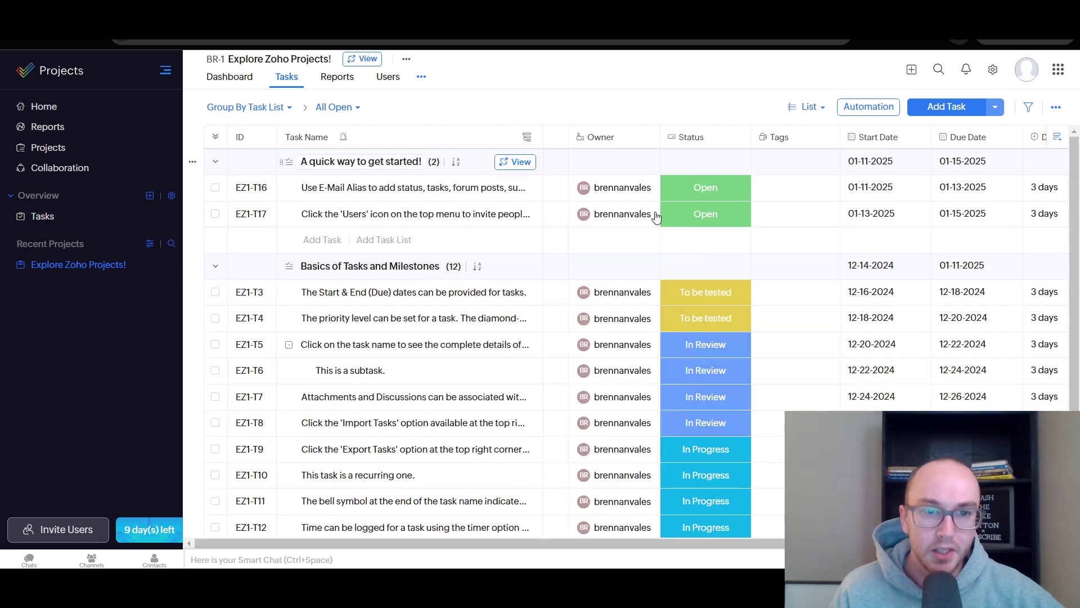
# Choose Open as the status of task EZ1-T16 and move the Status column ahead of the Owner column
pyautogui.click(707, 187)
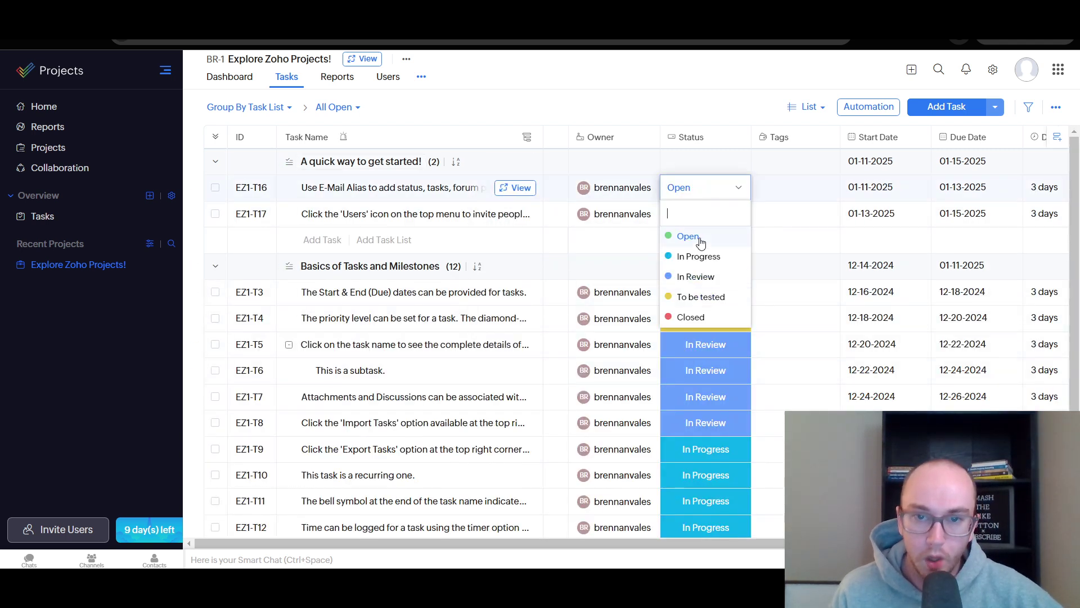
pyautogui.click(699, 241)
pyautogui.moveTo(685, 137); pyautogui.dragTo(624, 138)
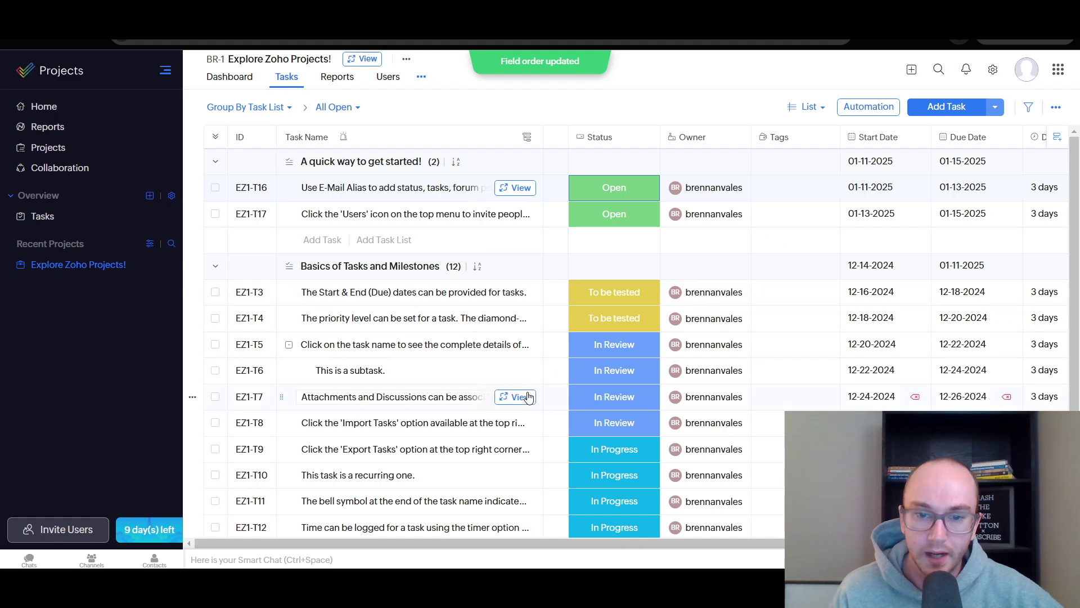
# Look at the first task's owner field, move the Owner column back ahead of Status, and try the Task Name column's display toggle
pyautogui.click(715, 192)
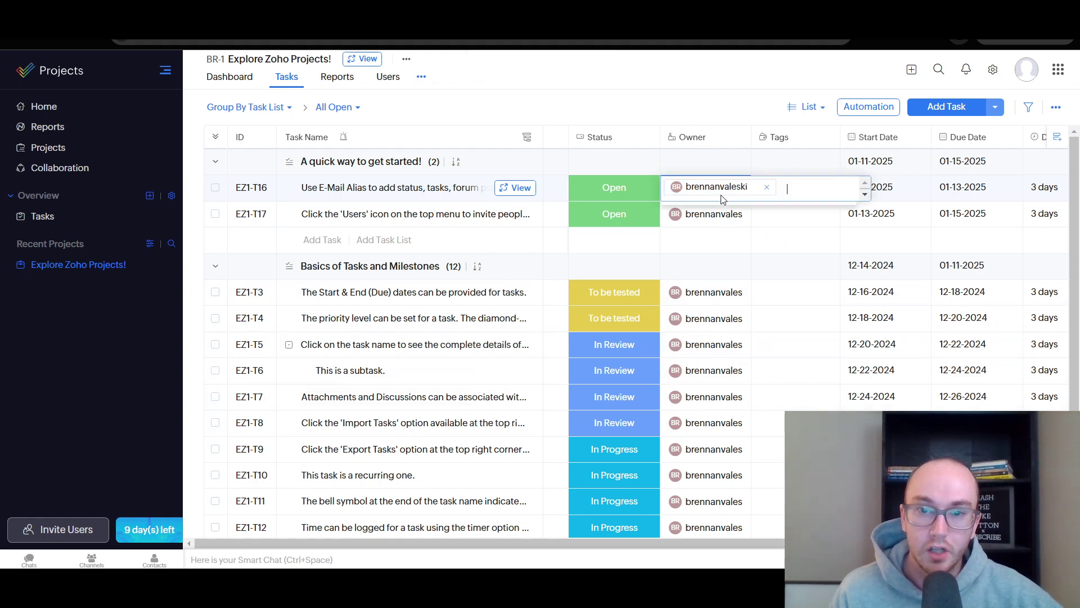
pyautogui.click(783, 101)
pyautogui.moveTo(730, 138)
pyautogui.mouseDown()
pyautogui.moveTo(778, 137)
pyautogui.moveTo(711, 135)
pyautogui.mouseUp()
pyautogui.moveTo(640, 134); pyautogui.dragTo(622, 135)
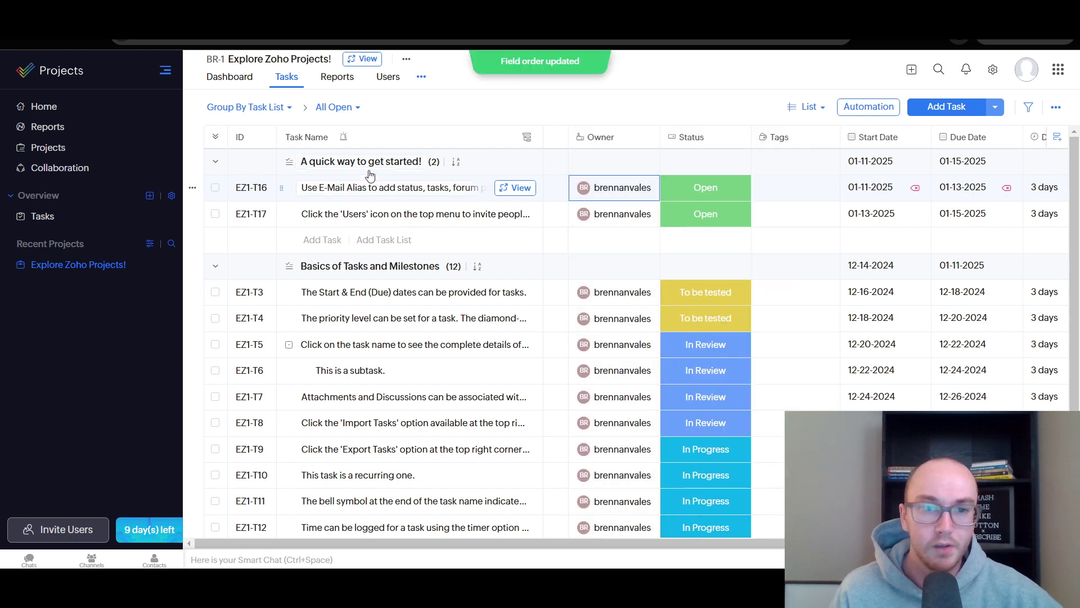
pyautogui.click(527, 138)
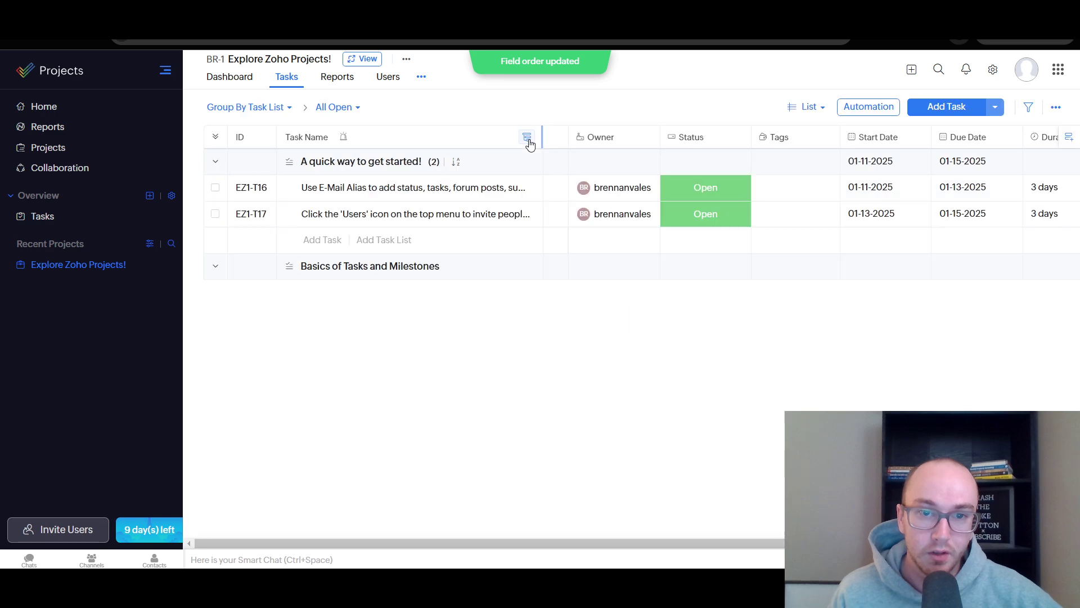
pyautogui.click(528, 139)
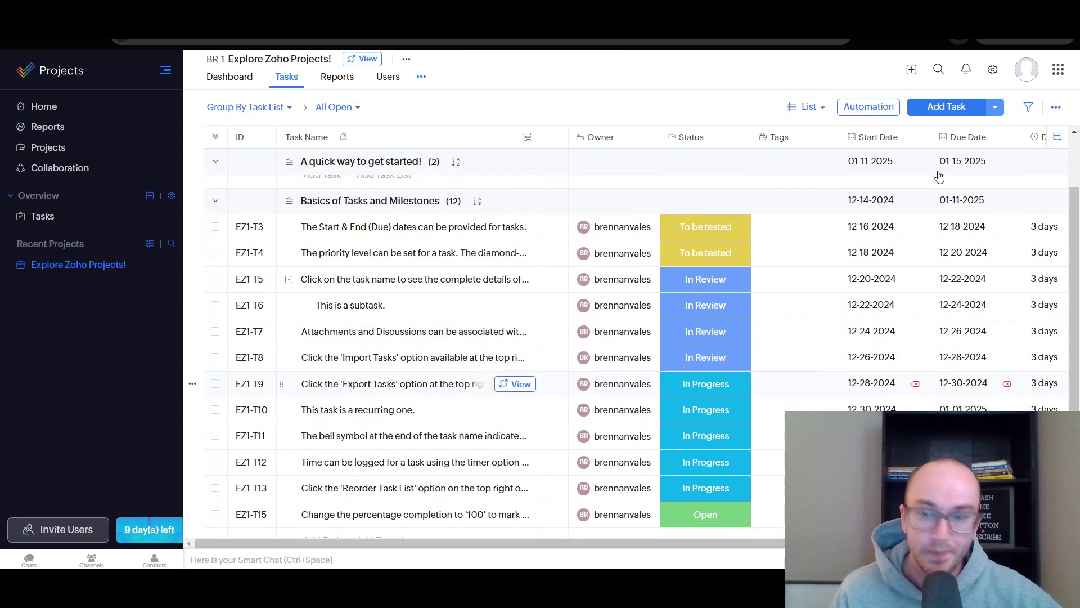
# Start a new task and look over its task information fields and the Work Hours options
pyautogui.click(949, 106)
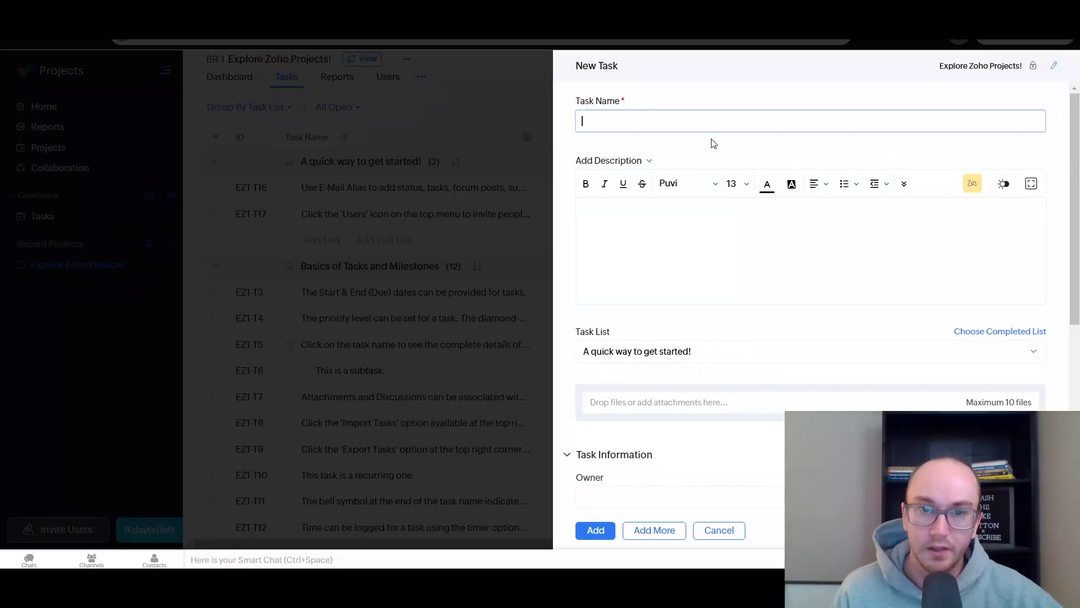
pyautogui.scroll(-2, 884, 125)
pyautogui.scroll(-5, 742, 302)
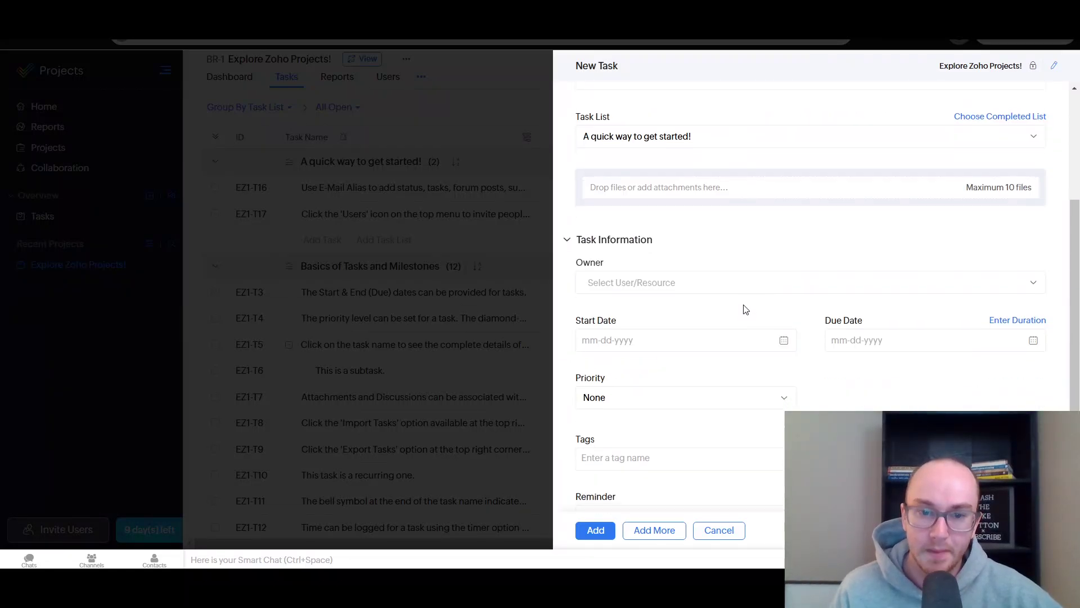
pyautogui.scroll(-1, 645, 291)
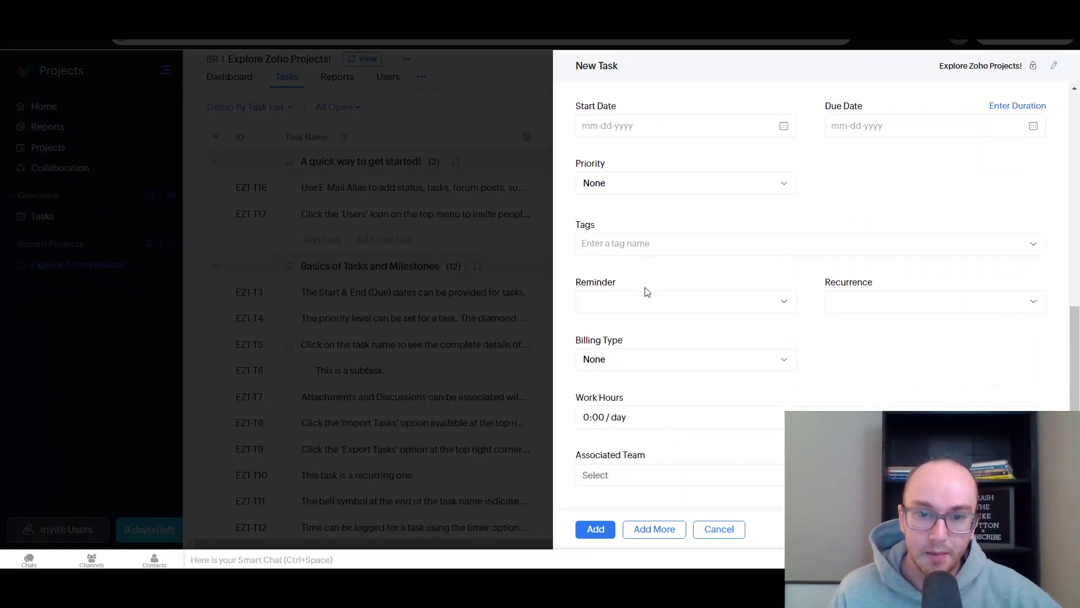
pyautogui.click(658, 410)
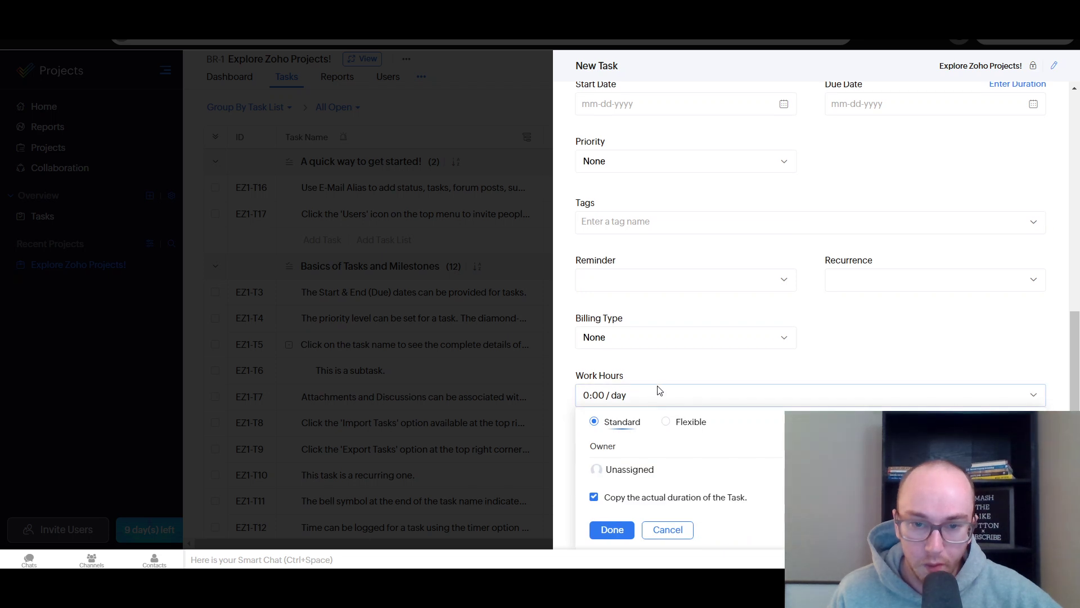
pyautogui.click(676, 374)
pyautogui.click(675, 350)
pyautogui.click(674, 329)
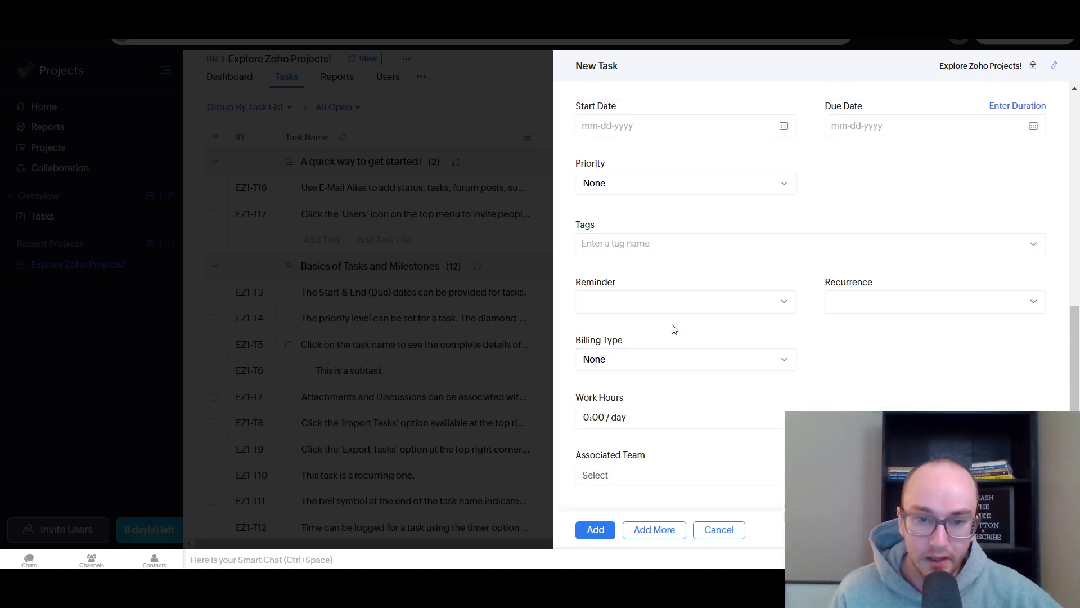
# Examine the new task form's priority and owner fields and its name, description and task list section
pyautogui.scroll(2, 675, 329)
pyautogui.scroll(-2, 672, 328)
pyautogui.scroll(2, 605, 448)
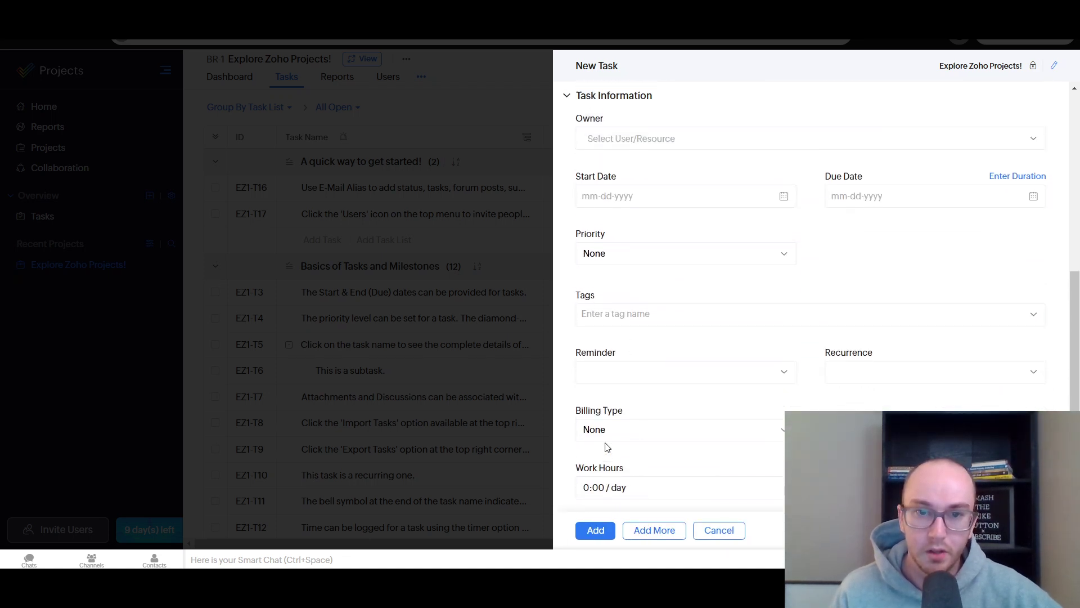
pyautogui.click(635, 262)
pyautogui.click(697, 211)
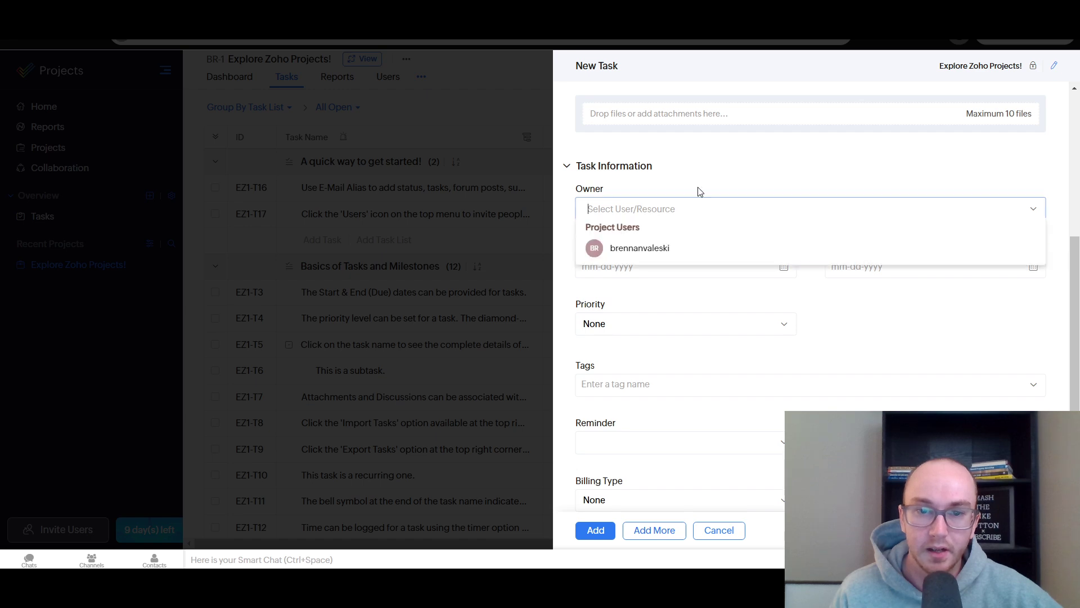
pyautogui.click(693, 177)
pyautogui.scroll(5, 731, 169)
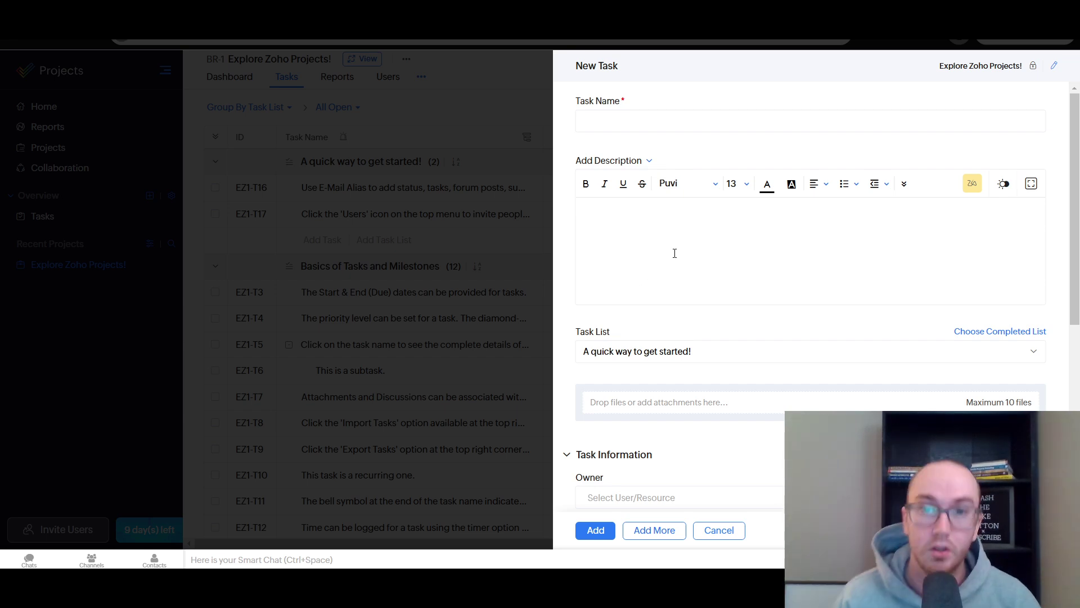
# Name the new task "test", add it to the "A quick way to get started!" list and open its details
pyautogui.click(644, 116)
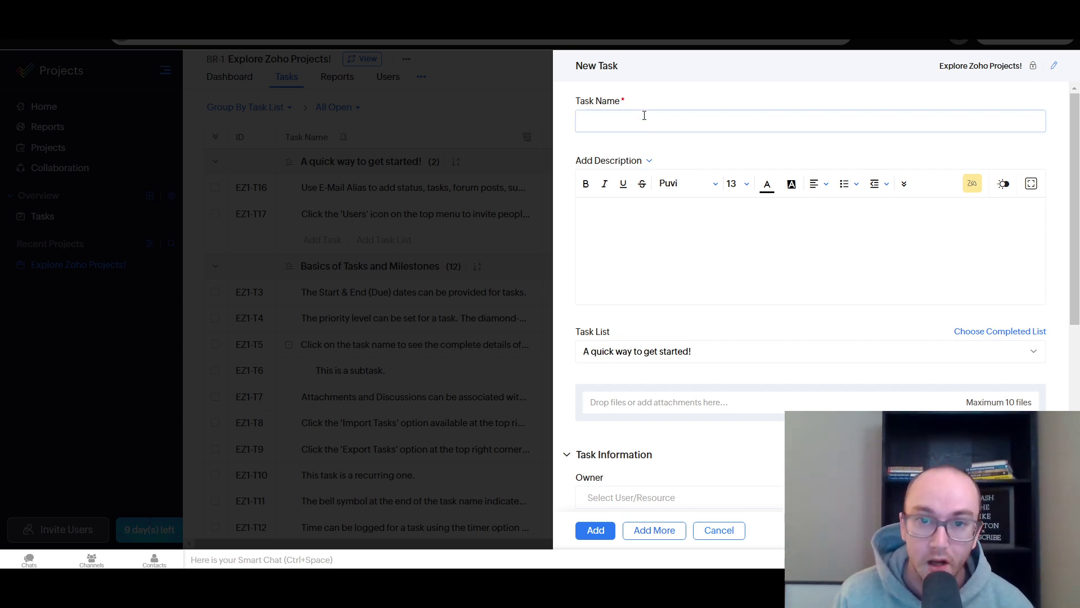
pyautogui.scroll(-8, 649, 225)
pyautogui.scroll(8, 641, 225)
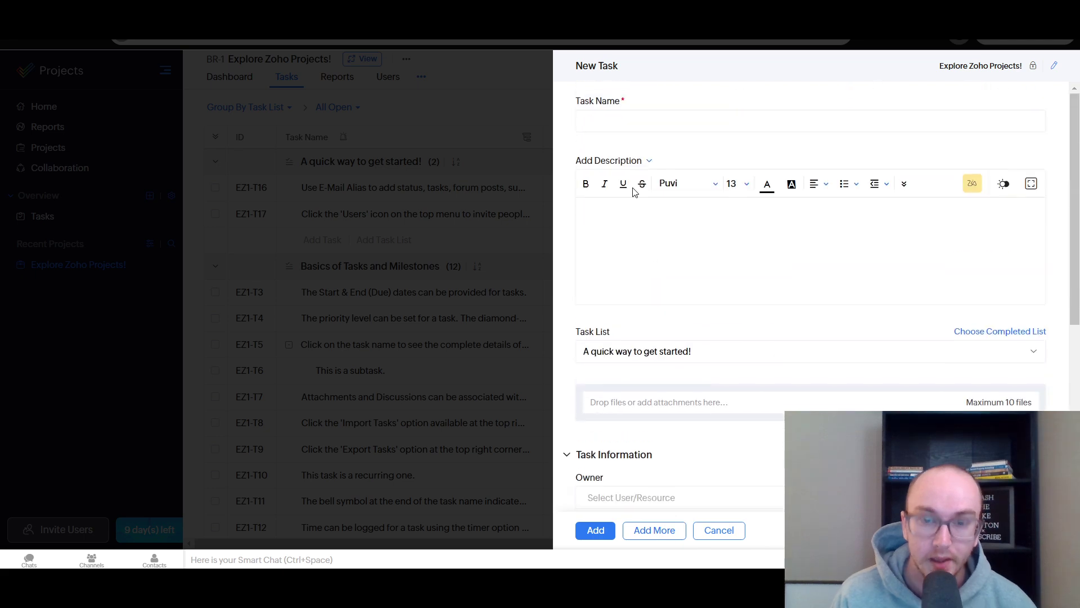
pyautogui.click(624, 125)
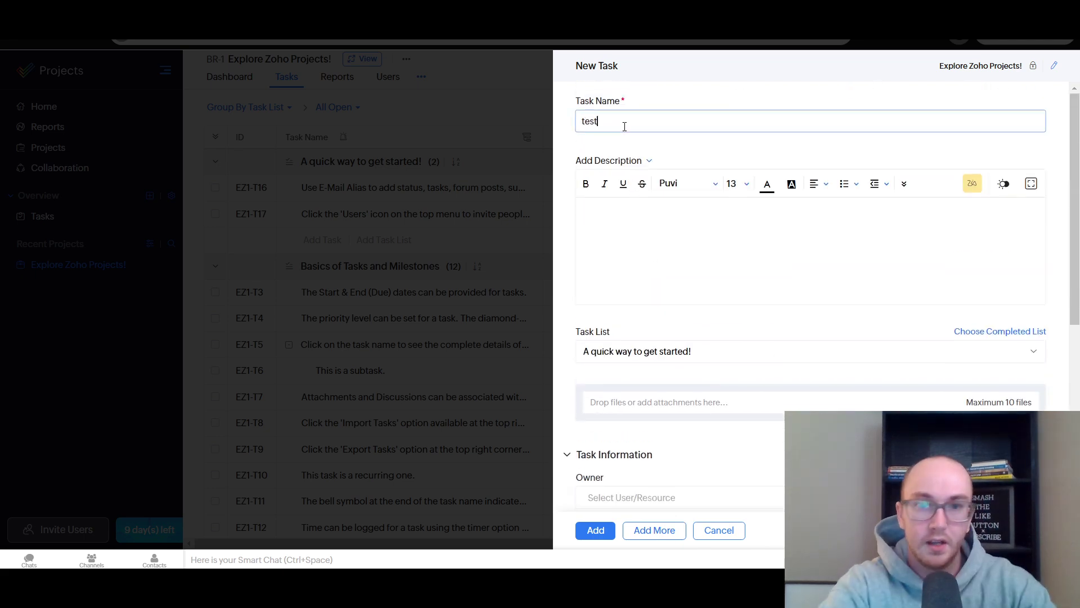
pyautogui.scroll(-8, 681, 250)
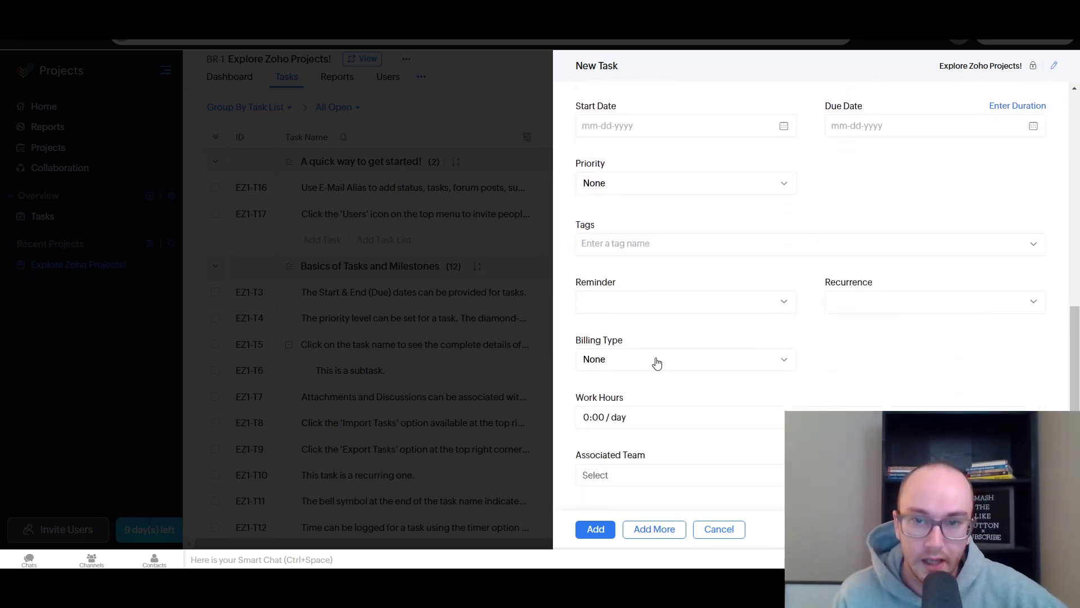
pyautogui.scroll(2, 657, 362)
pyautogui.click(595, 529)
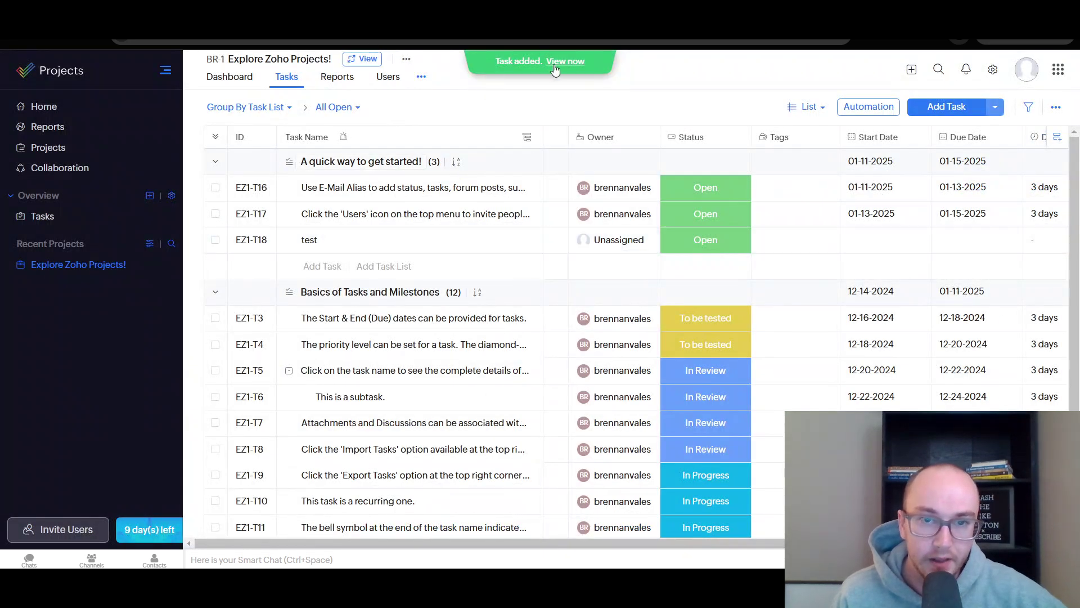
pyautogui.click(564, 61)
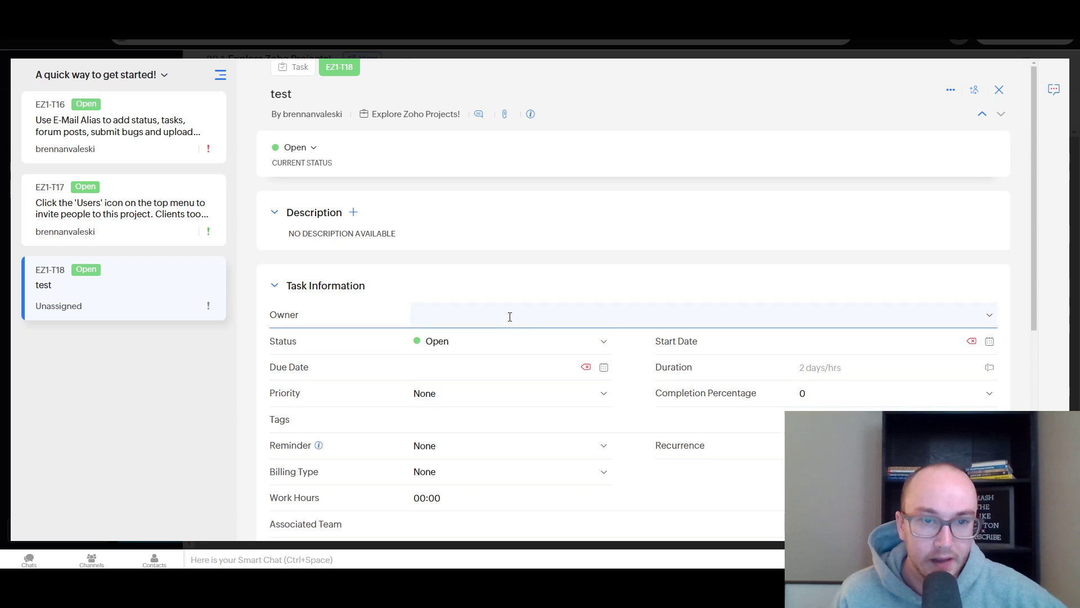
# Set the "test" task's status to In Progress, look over its remaining detail fields and close the task
pyautogui.click(481, 345)
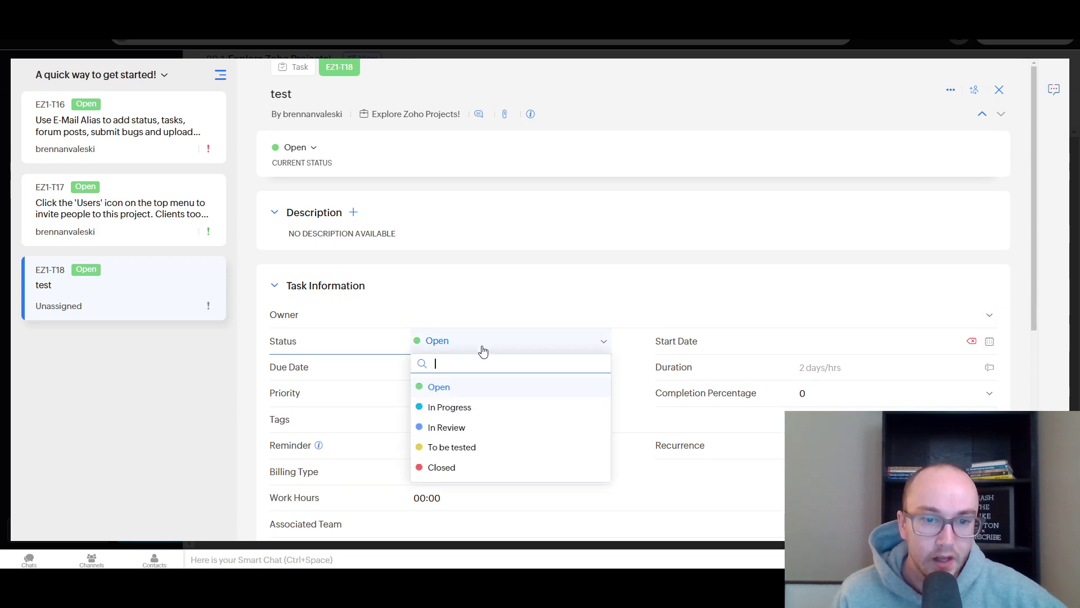
pyautogui.click(483, 408)
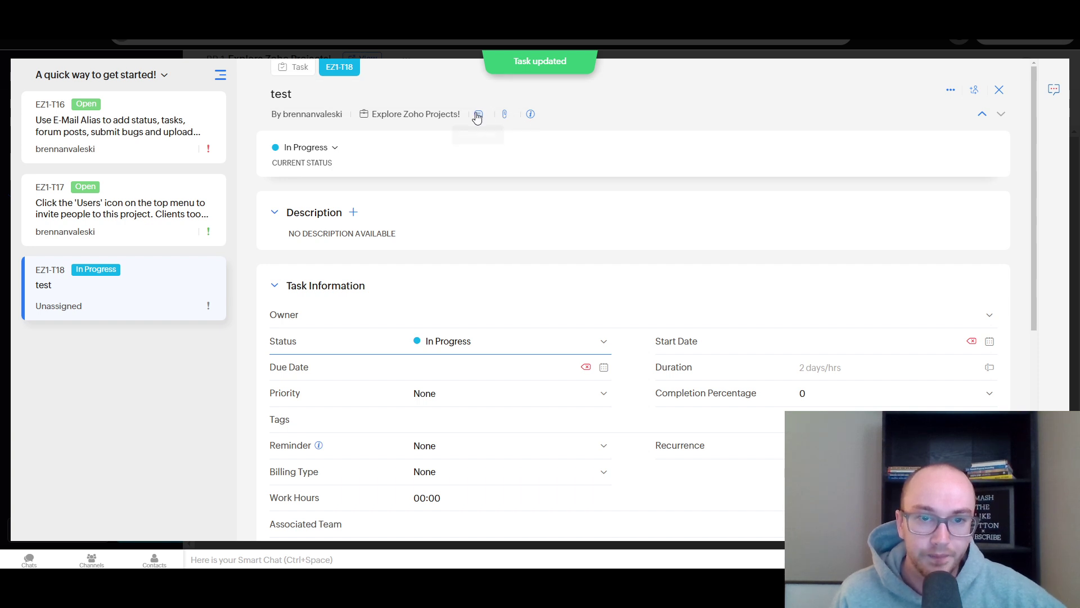
pyautogui.click(336, 149)
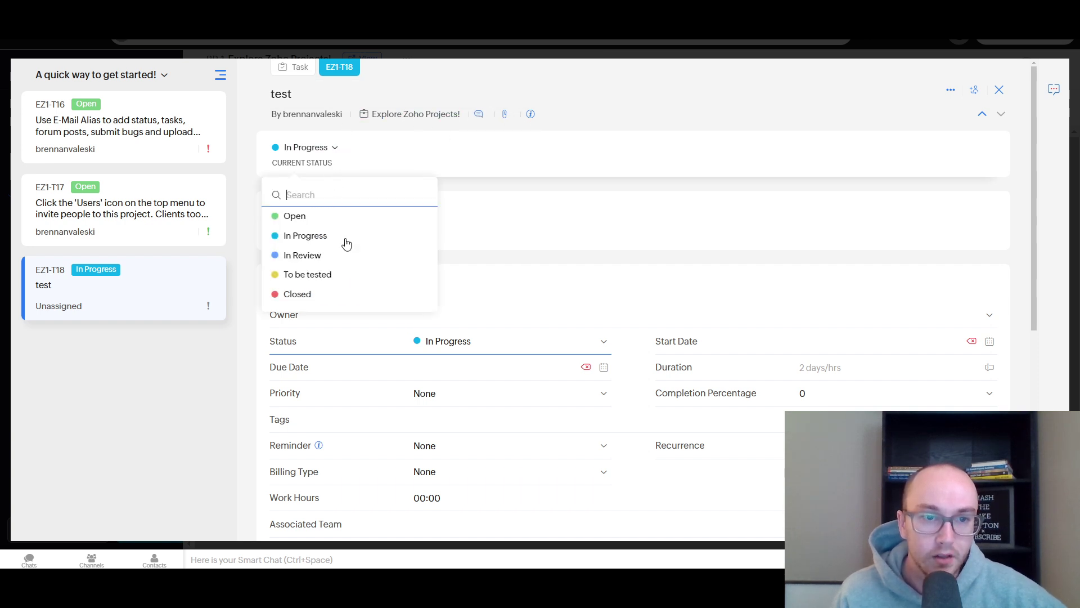
pyautogui.scroll(-6, 851, 214)
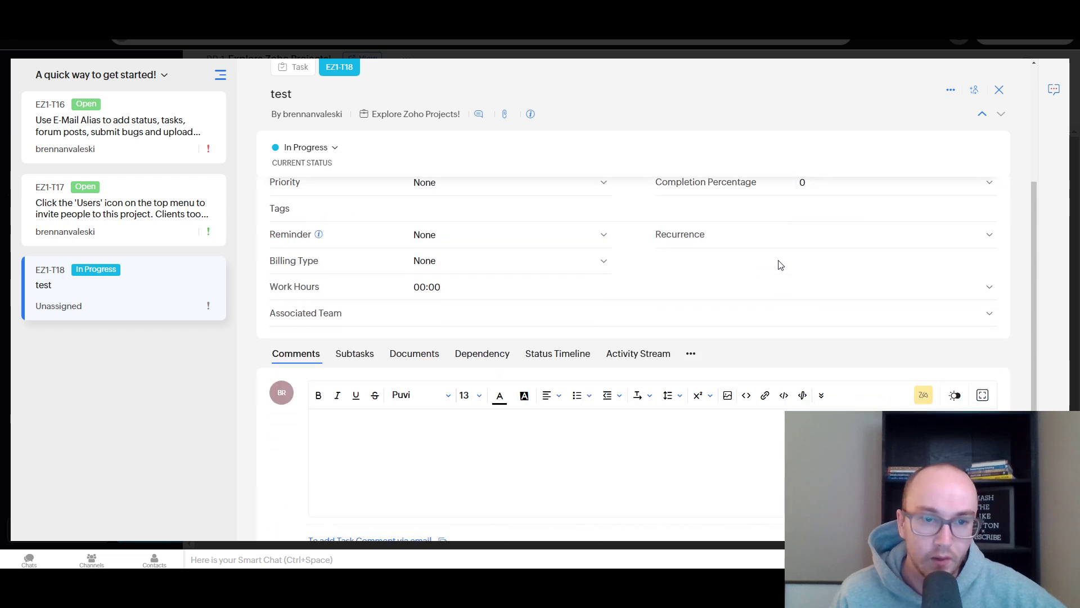
pyautogui.scroll(5, 457, 409)
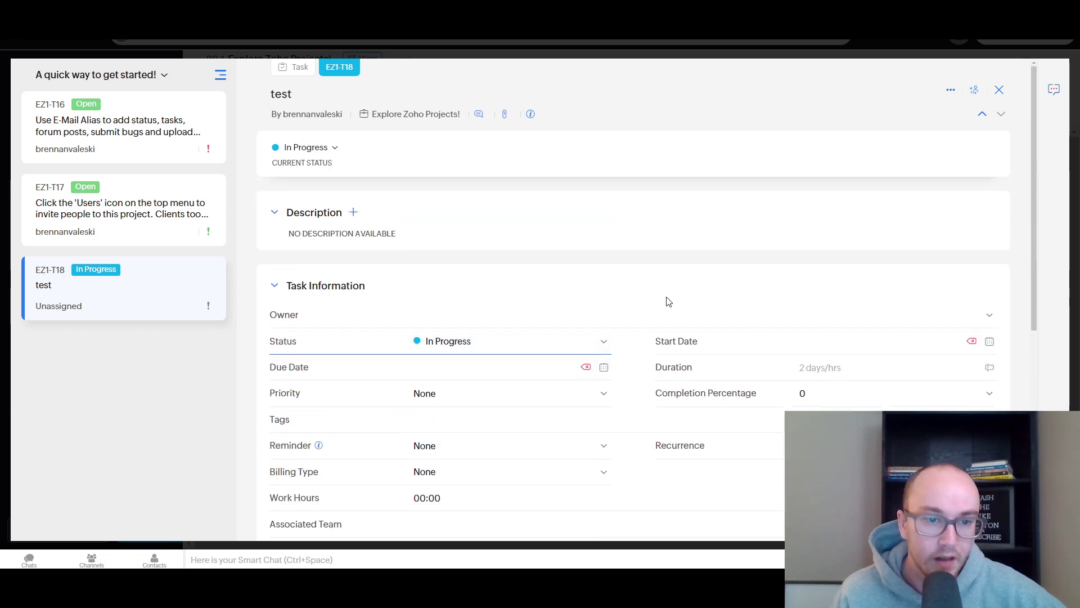
pyautogui.click(999, 91)
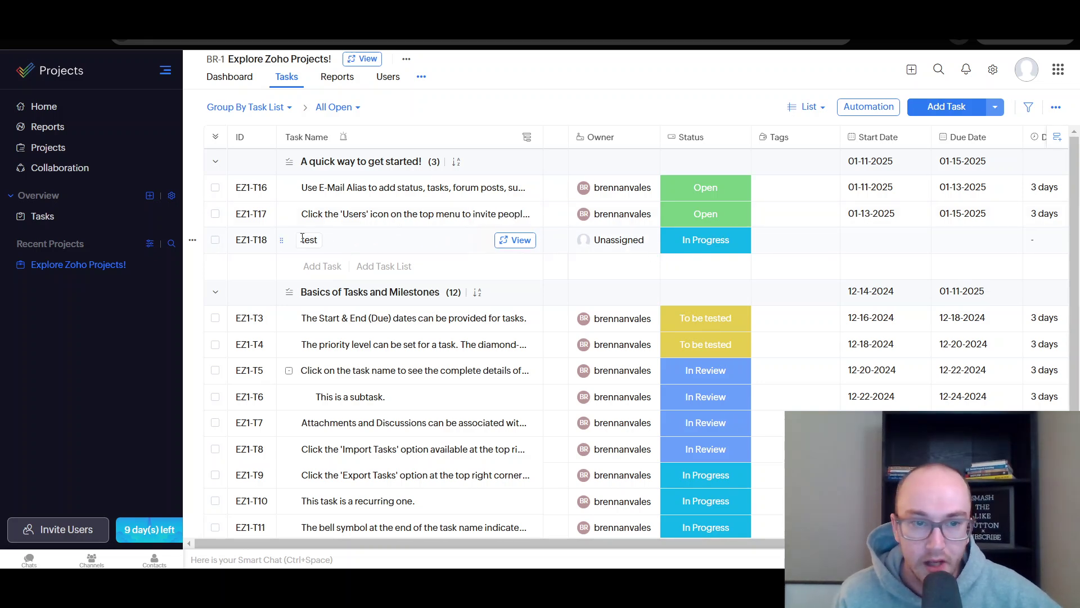
# Look at the "test" task in the task list and check which project users can be chosen as its owner
pyautogui.scroll(-2, 736, 343)
pyautogui.scroll(2, 703, 312)
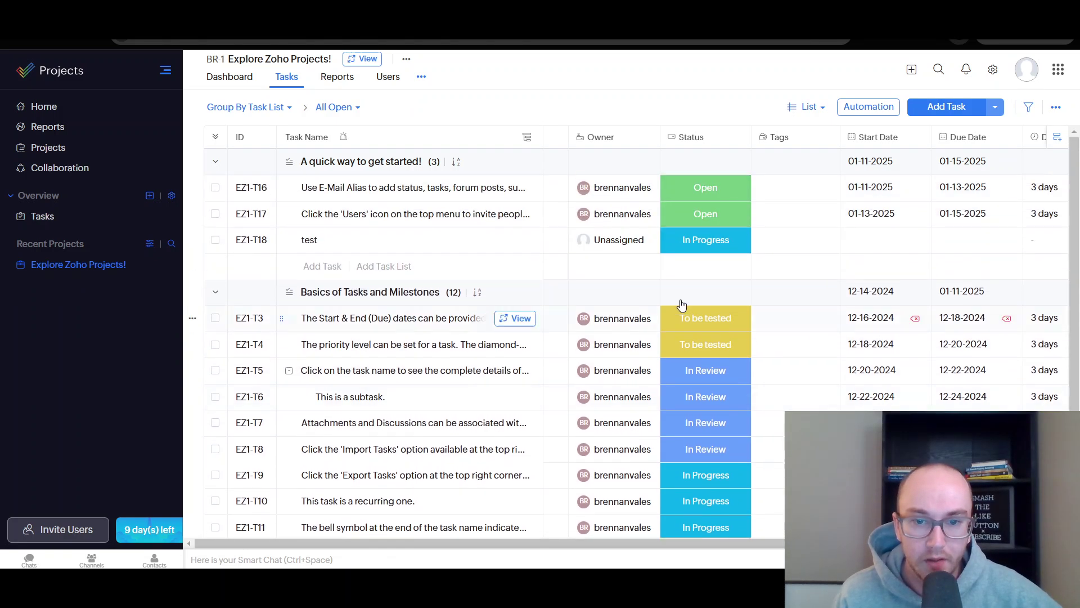
pyautogui.click(617, 236)
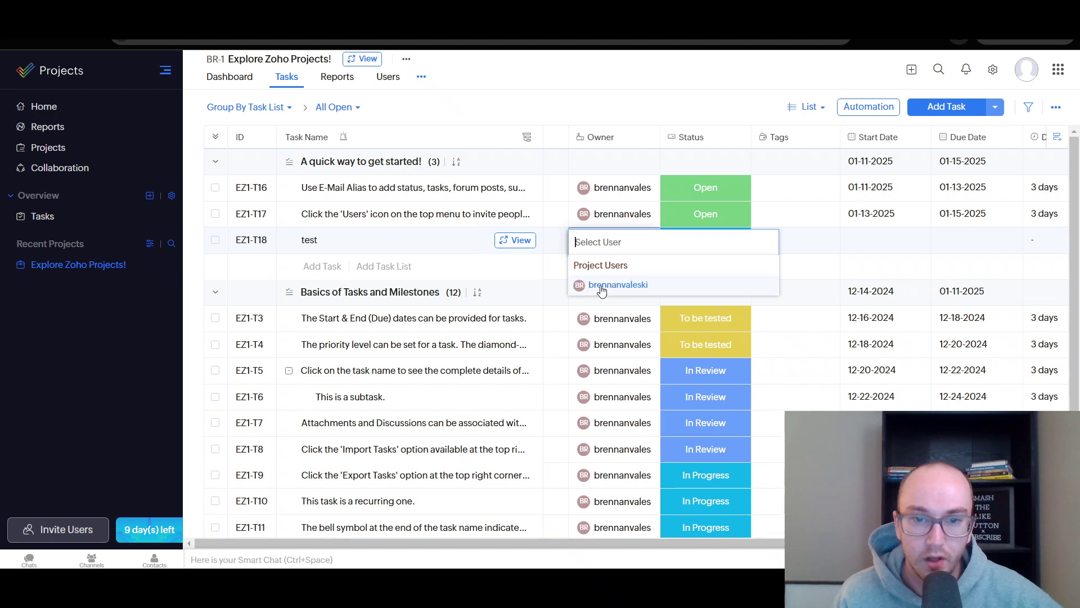
pyautogui.click(665, 94)
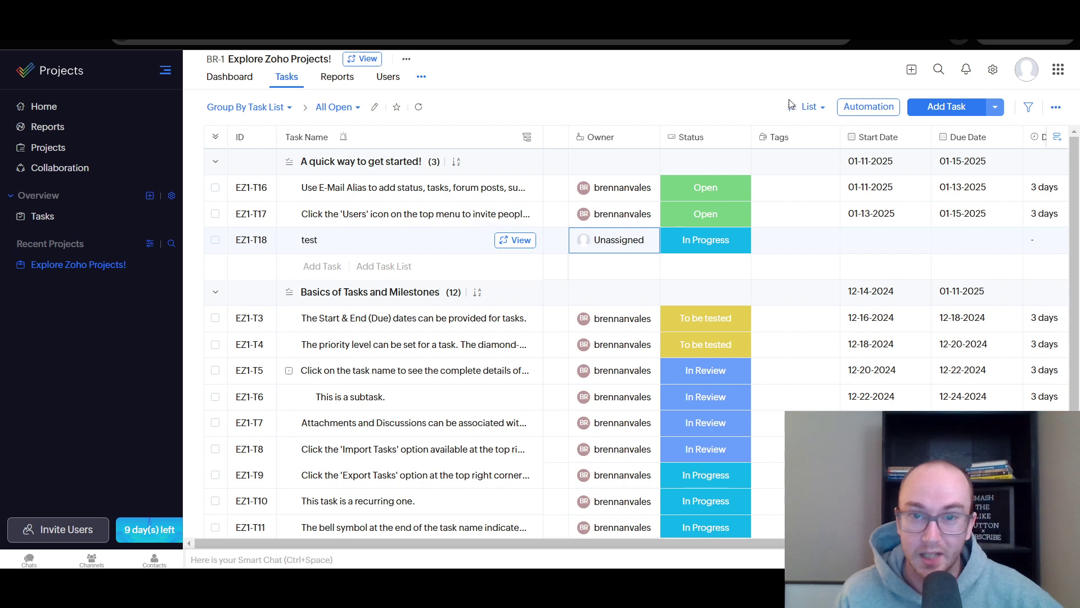
# Look over the new task form's attachment and task information fields again and cancel it
pyautogui.moveTo(946, 106)
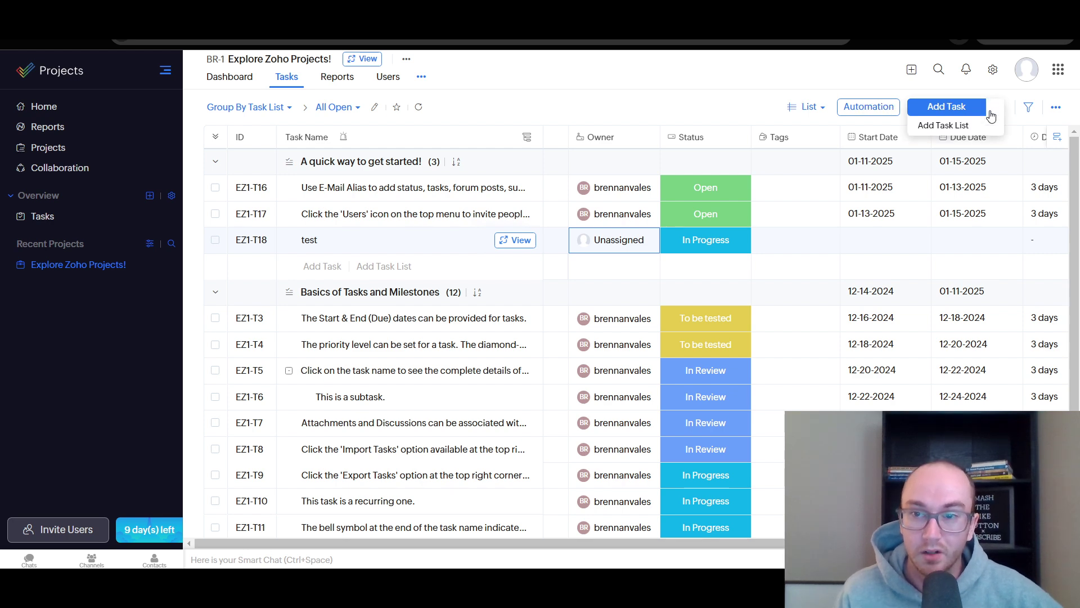
pyautogui.click(950, 106)
pyautogui.scroll(-5, 681, 529)
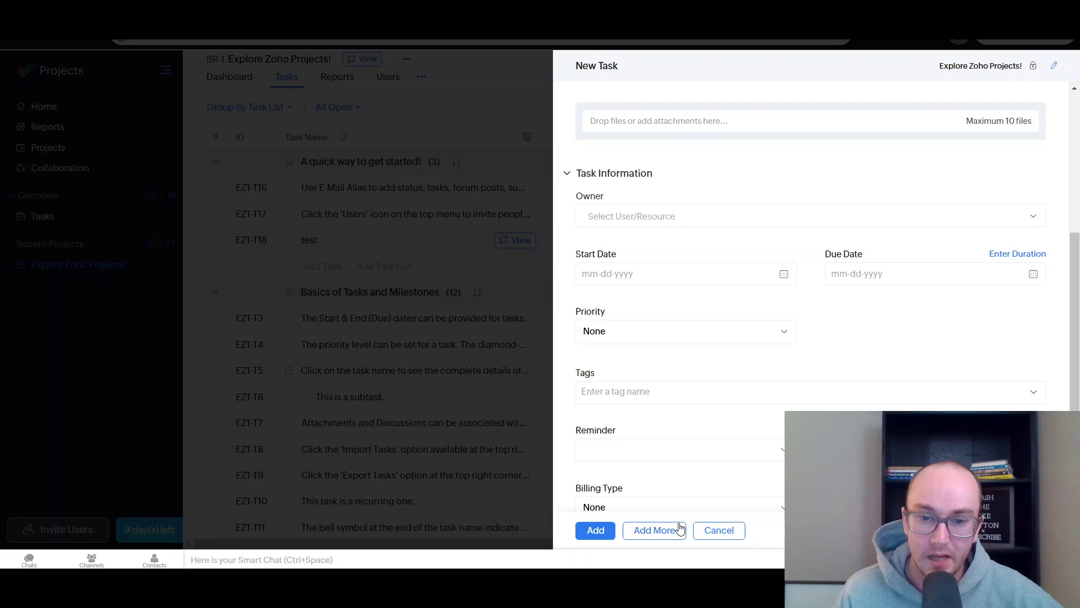
pyautogui.click(719, 530)
# View the task list's date, priority and completion columns and check the % Completed choices for task EZ1-T4
pyautogui.scroll(-2, 427, 365)
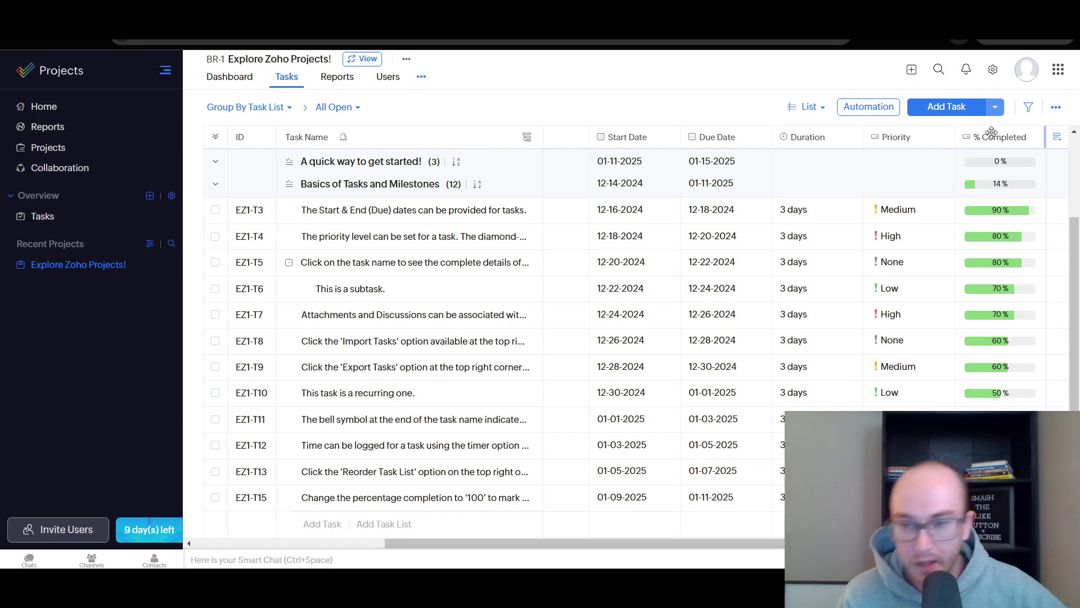
pyautogui.click(990, 241)
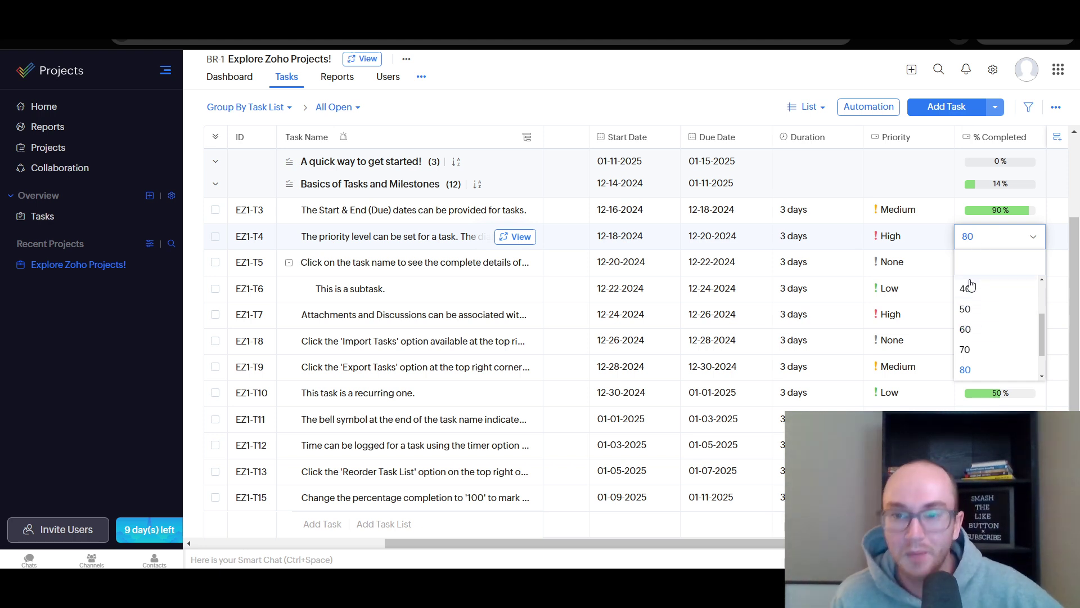
pyautogui.click(768, 91)
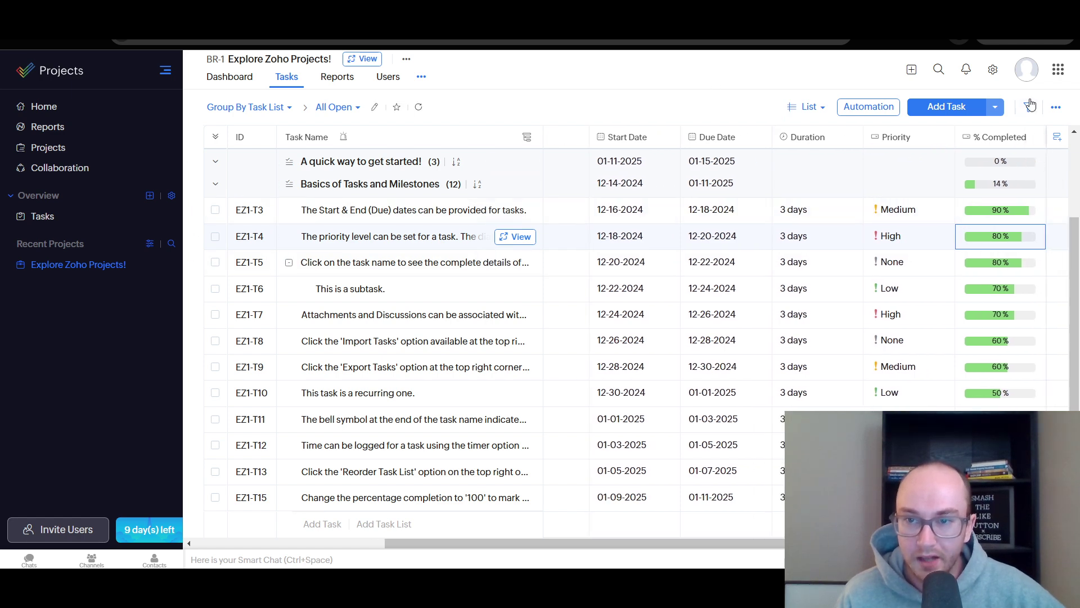
# Examine the project fields available as additional task list columns and compare them with the columns already shown
pyautogui.click(1057, 138)
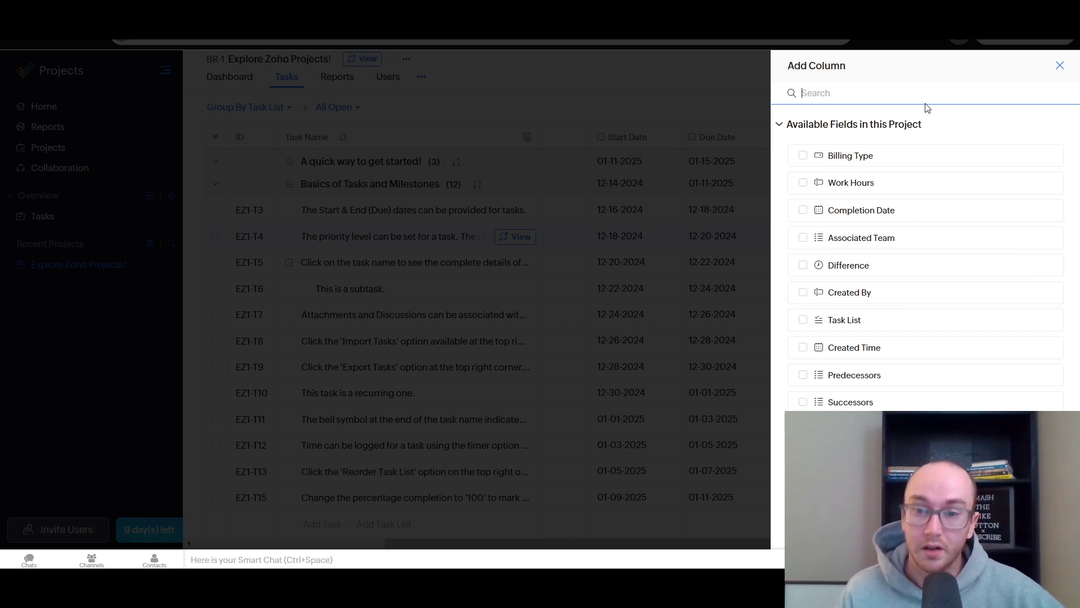
pyautogui.click(1063, 64)
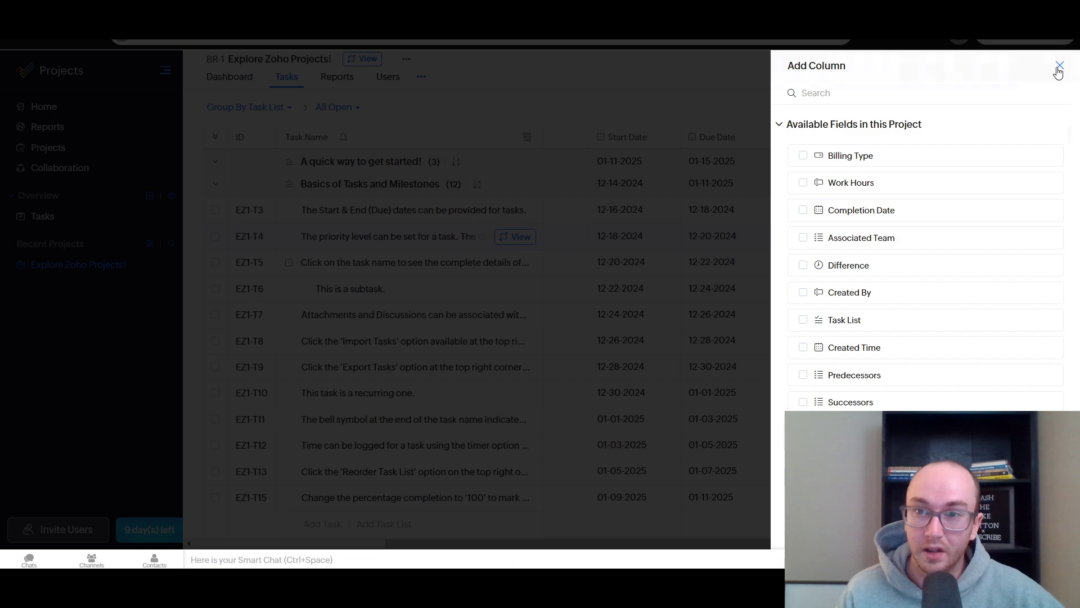
pyautogui.click(1059, 67)
pyautogui.hscroll(-5, 956, 315)
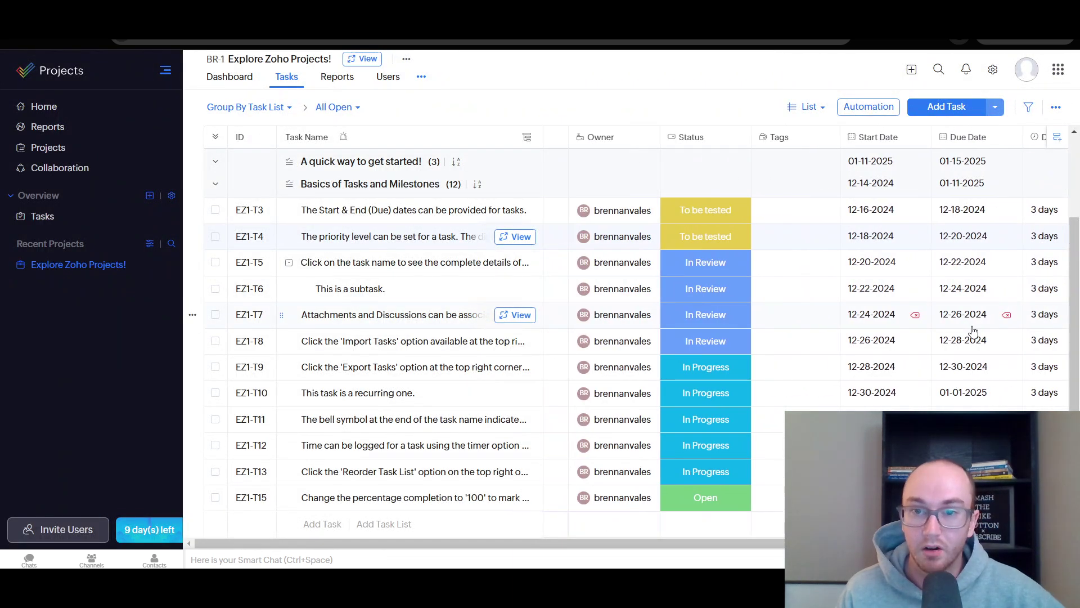
pyautogui.hscroll(5, 962, 360)
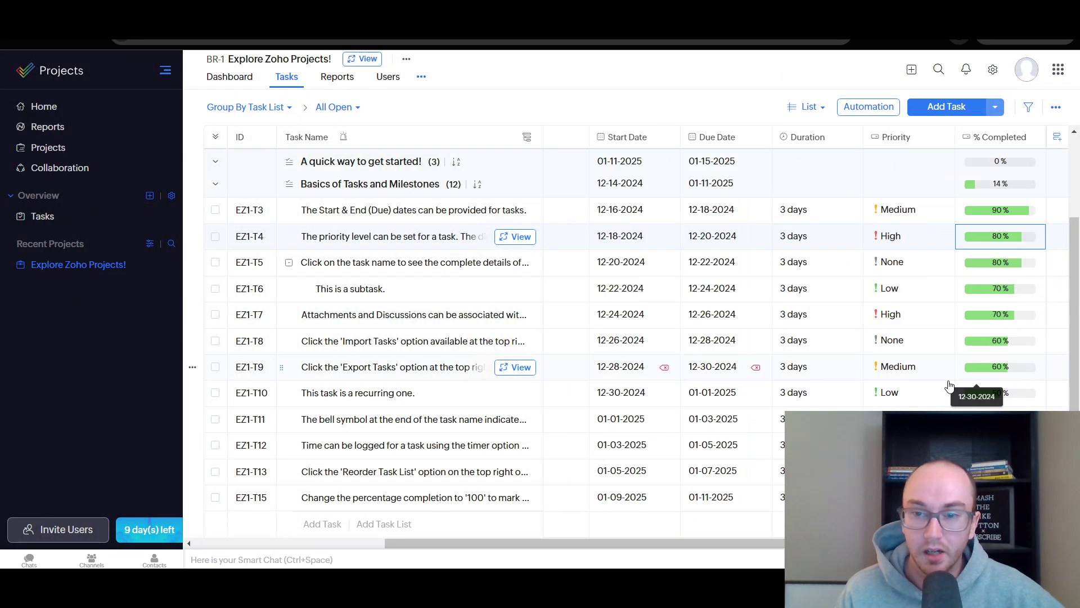
pyautogui.click(1054, 136)
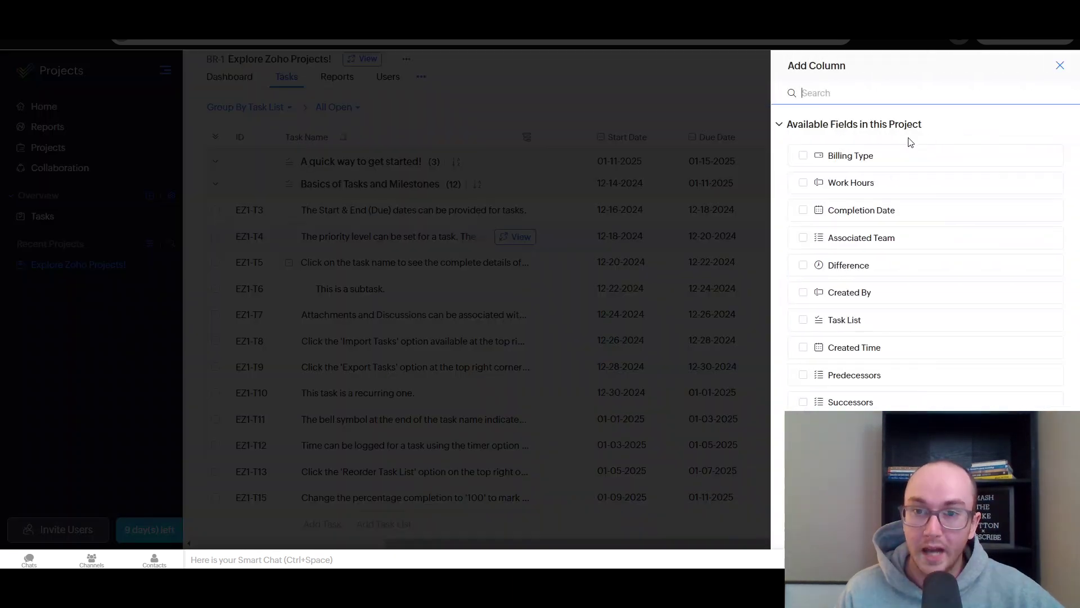
pyautogui.click(1060, 66)
# Look across the task list's columns and down through its two task groups
pyautogui.hscroll(-5, 904, 290)
pyautogui.hscroll(3, 904, 290)
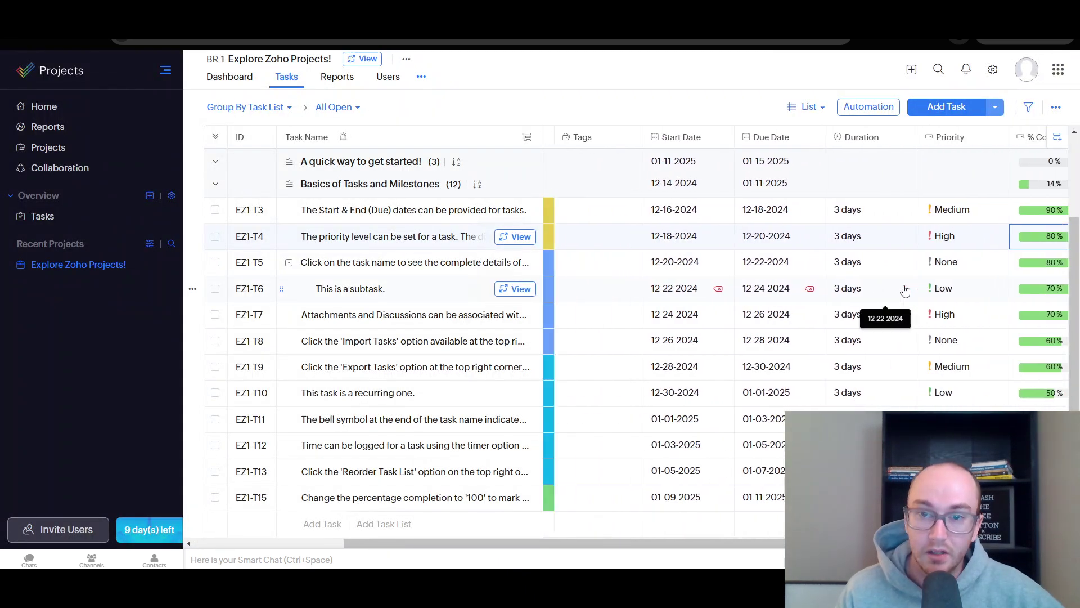
pyautogui.hscroll(1, 868, 217)
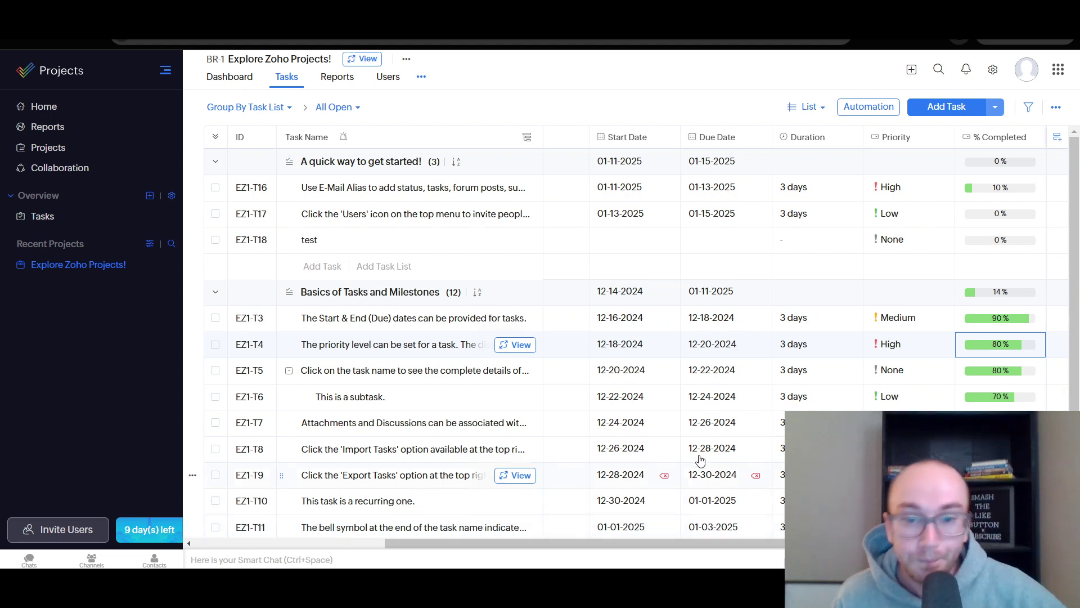
pyautogui.hscroll(-3, 708, 421)
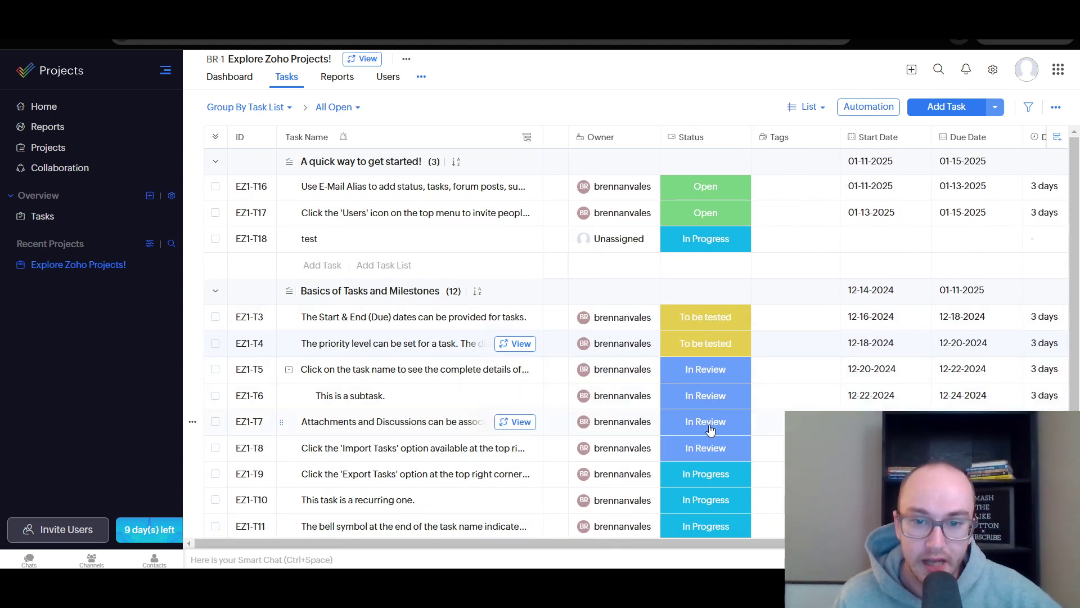
pyautogui.scroll(-2, 710, 430)
pyautogui.scroll(2, 703, 506)
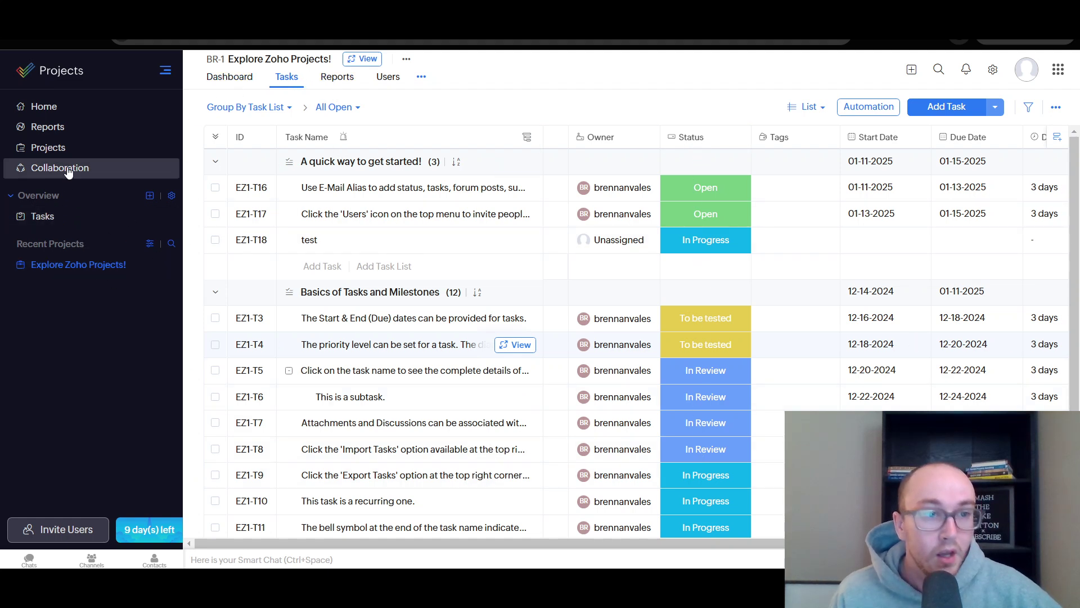
# View the project templates page, look over the Add Project Template form's fields and cancel it
pyautogui.click(83, 151)
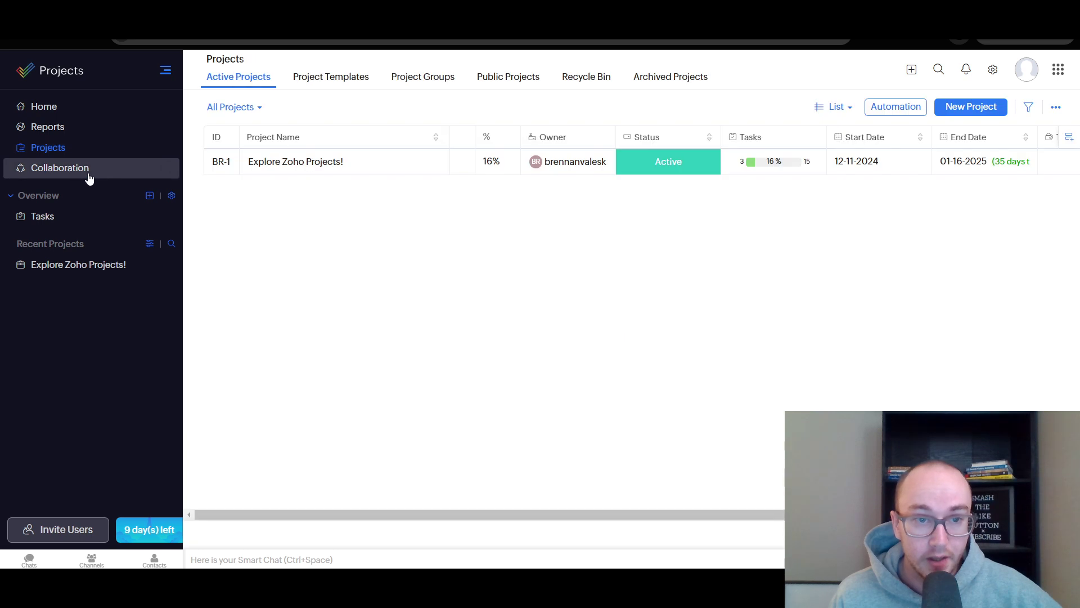
pyautogui.click(311, 85)
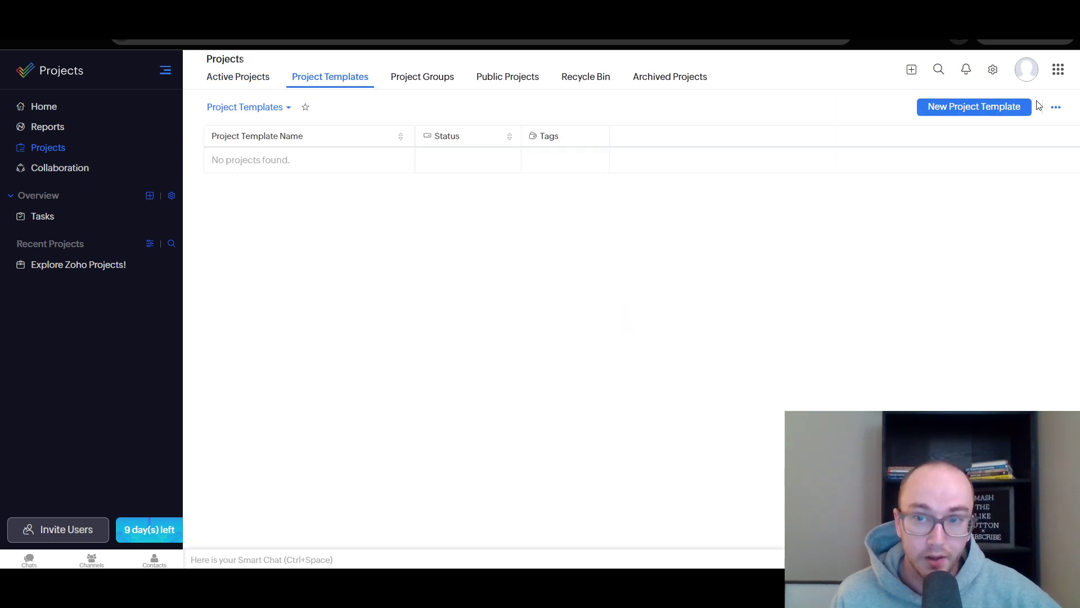
pyautogui.click(1002, 107)
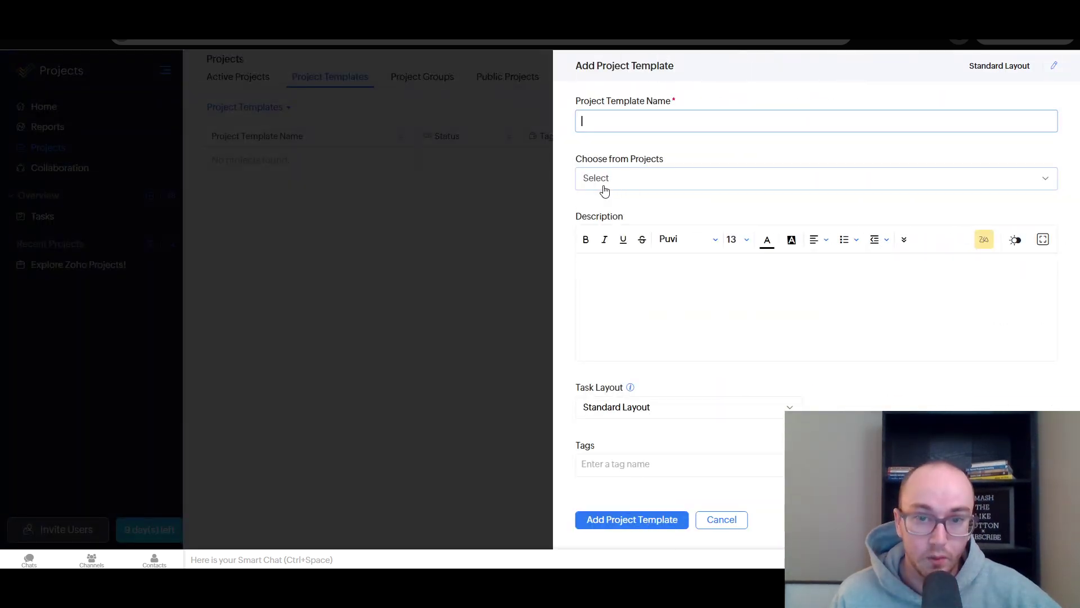
pyautogui.click(722, 519)
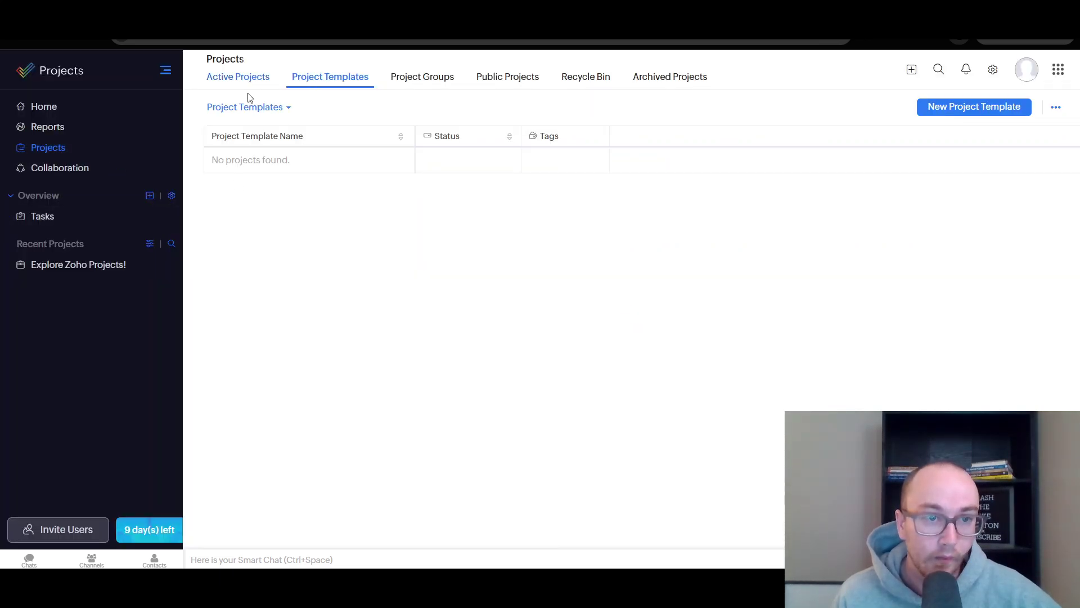
# Return to the "Explore Zoho Projects!" project, examine its project information and comments, and close the details
pyautogui.click(83, 263)
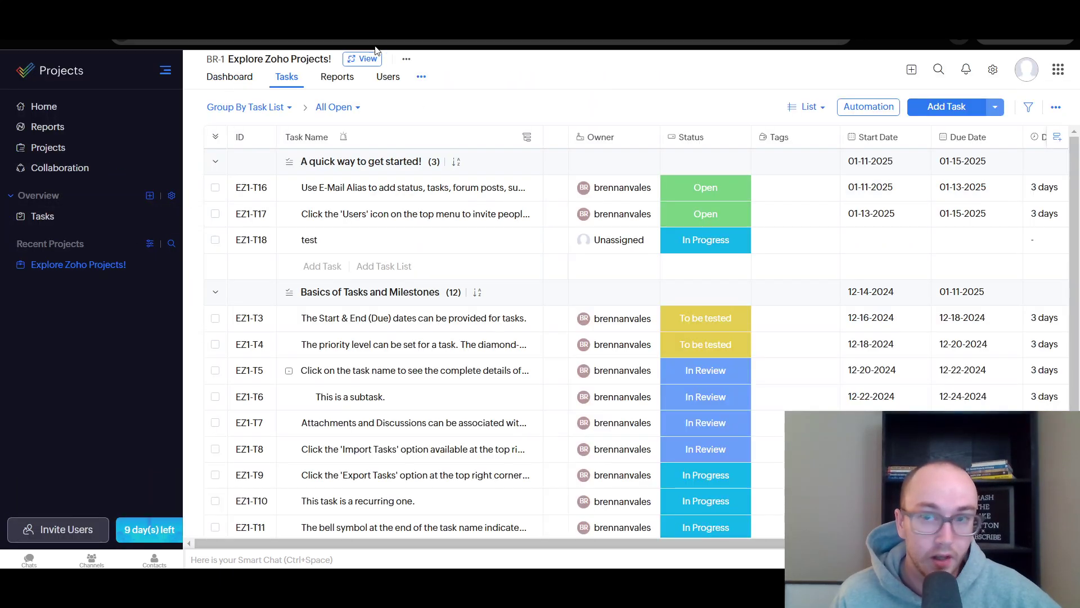
pyautogui.click(365, 59)
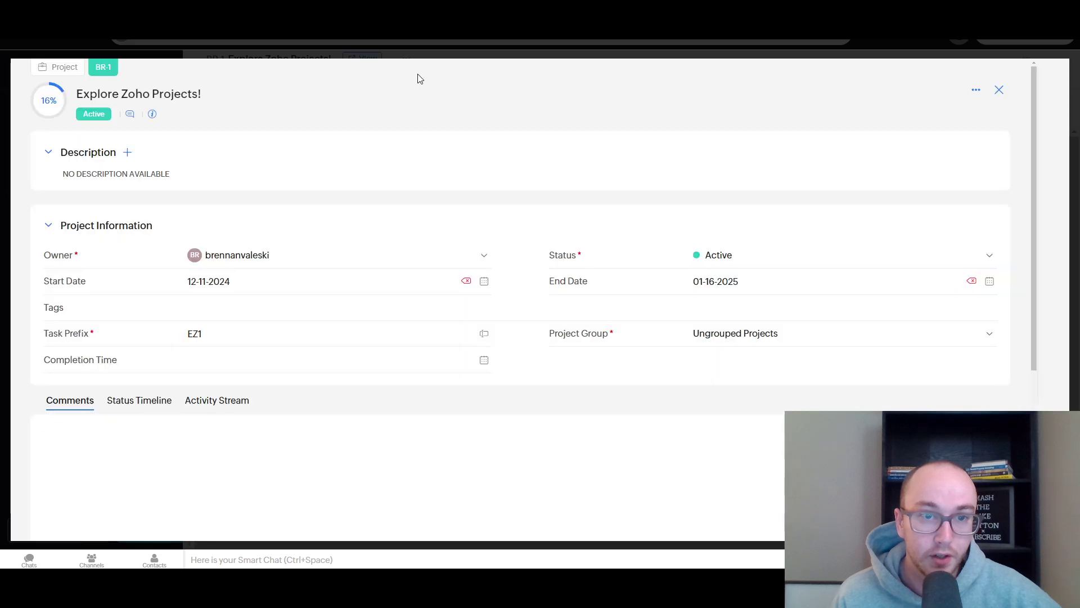
pyautogui.scroll(-5, 552, 410)
pyautogui.scroll(5, 579, 429)
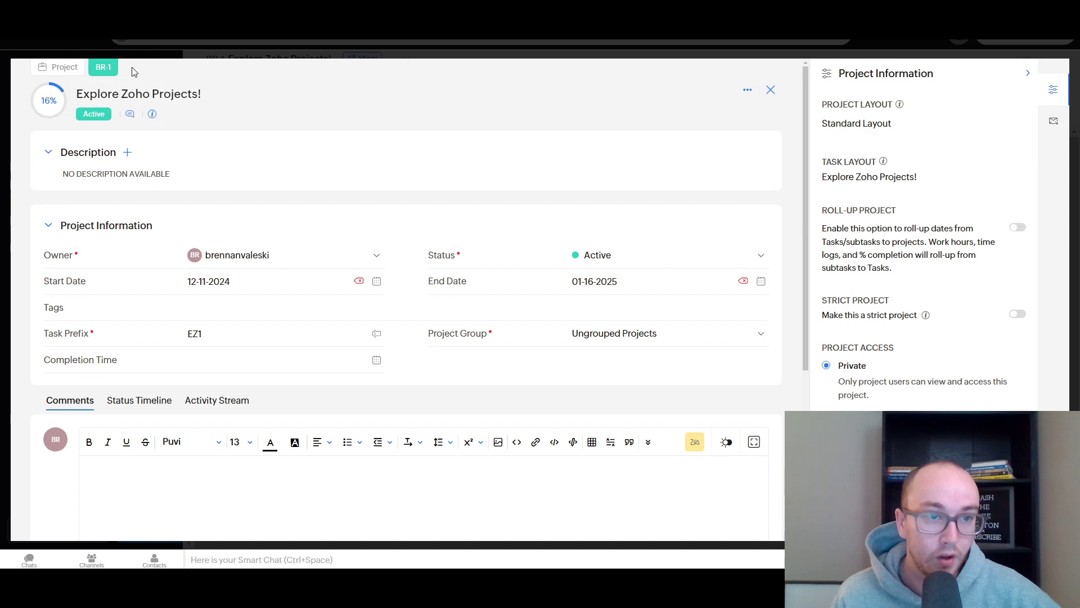
pyautogui.click(770, 91)
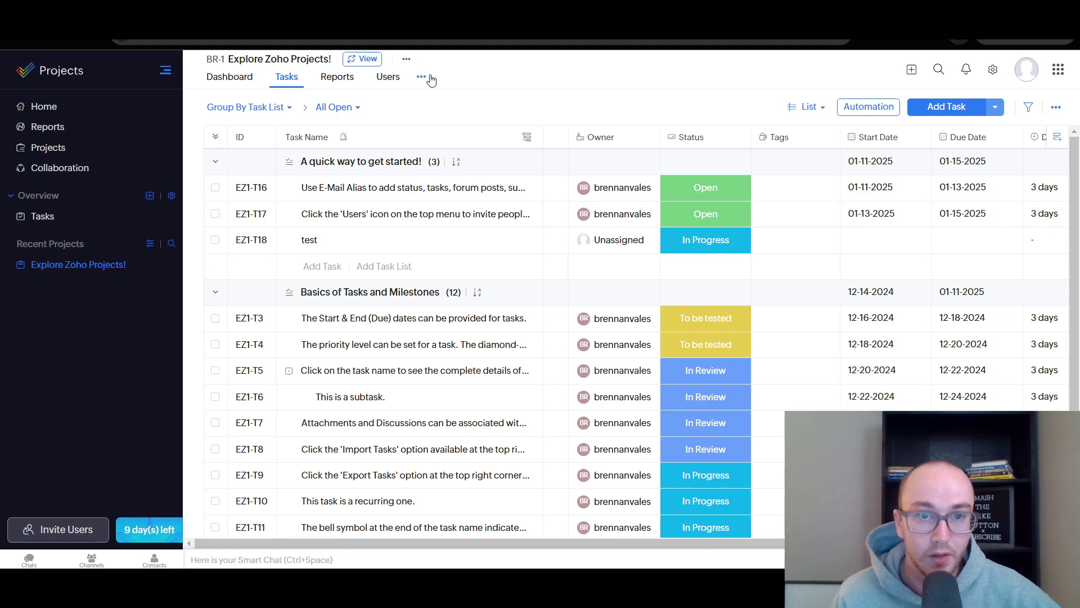
# Switch the task list to Kanban view, try repositioning the EZ1-T15 card and look across the status columns
pyautogui.click(803, 108)
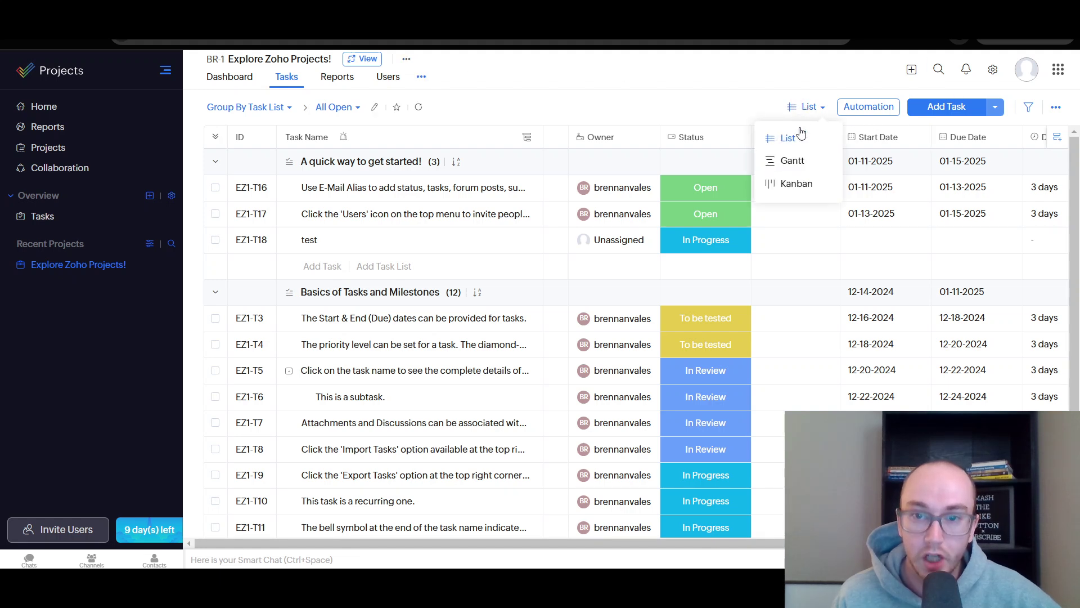
pyautogui.click(793, 163)
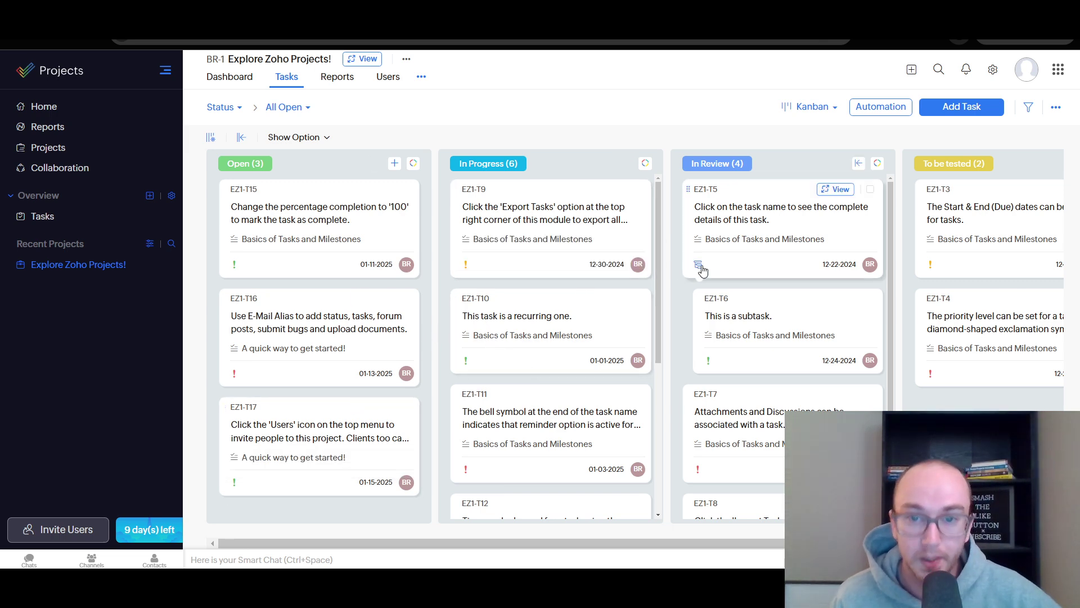
pyautogui.moveTo(352, 242); pyautogui.dragTo(345, 210)
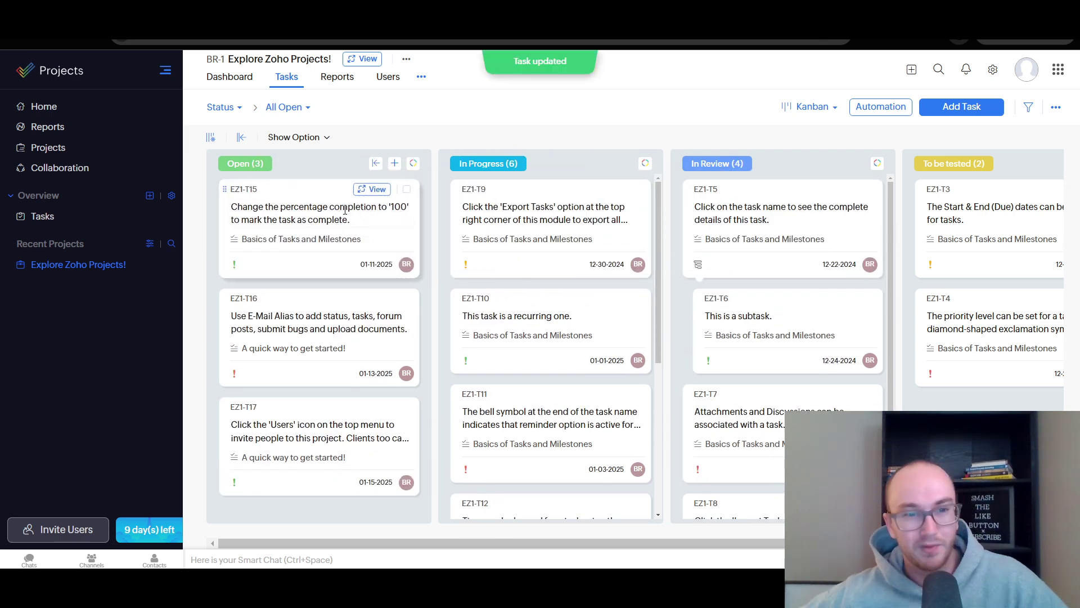
pyautogui.hscroll(3, 491, 345)
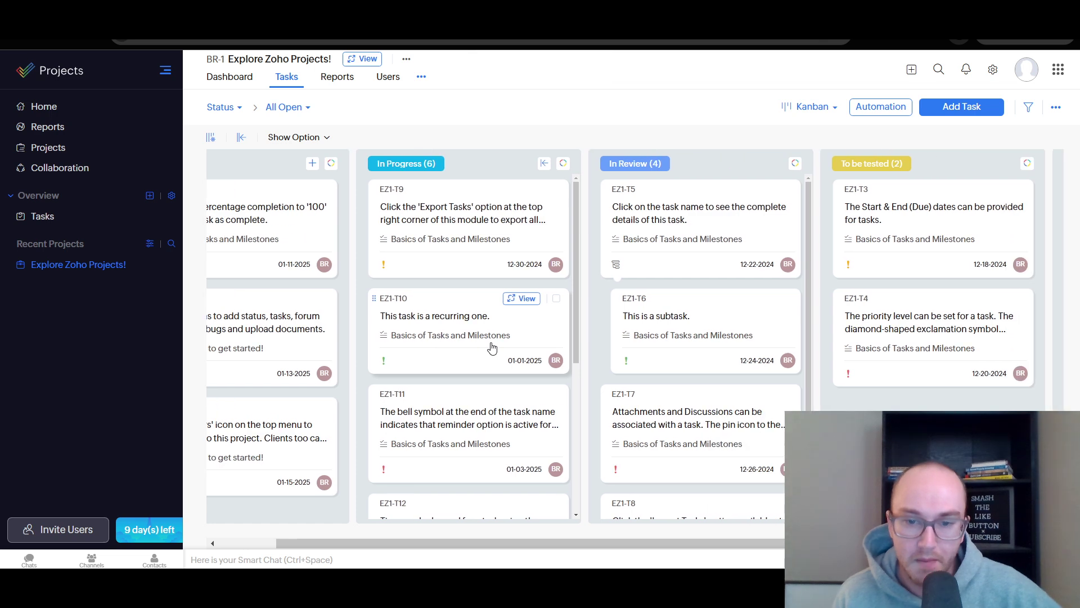
# Move the EZ1-T15 card from the Open column to the In Progress column
pyautogui.hscroll(-3, 491, 345)
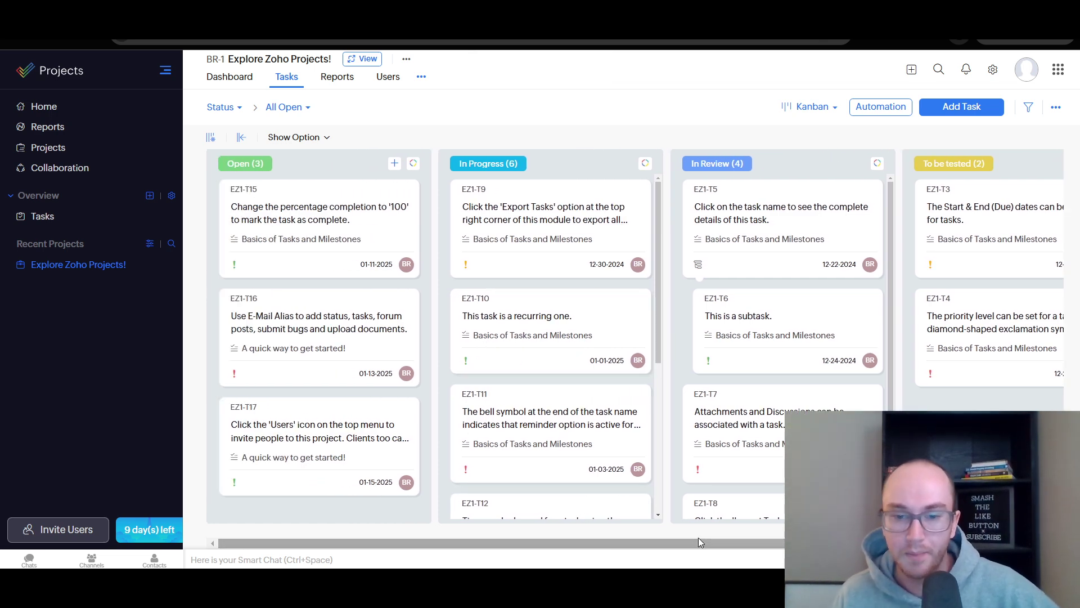
pyautogui.moveTo(698, 538); pyautogui.dragTo(613, 514)
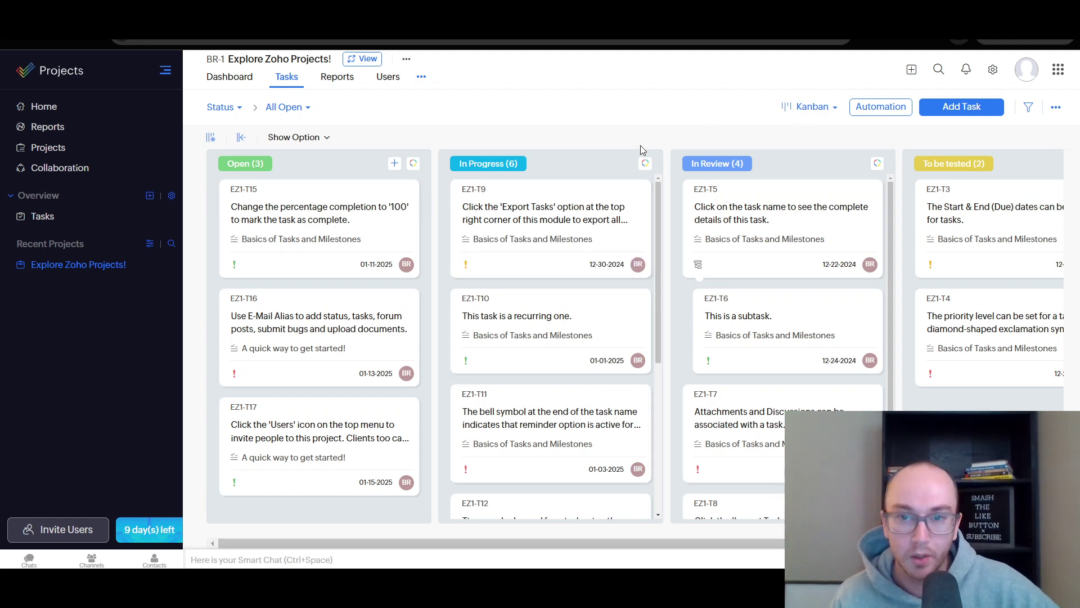
pyautogui.moveTo(361, 239); pyautogui.dragTo(579, 235)
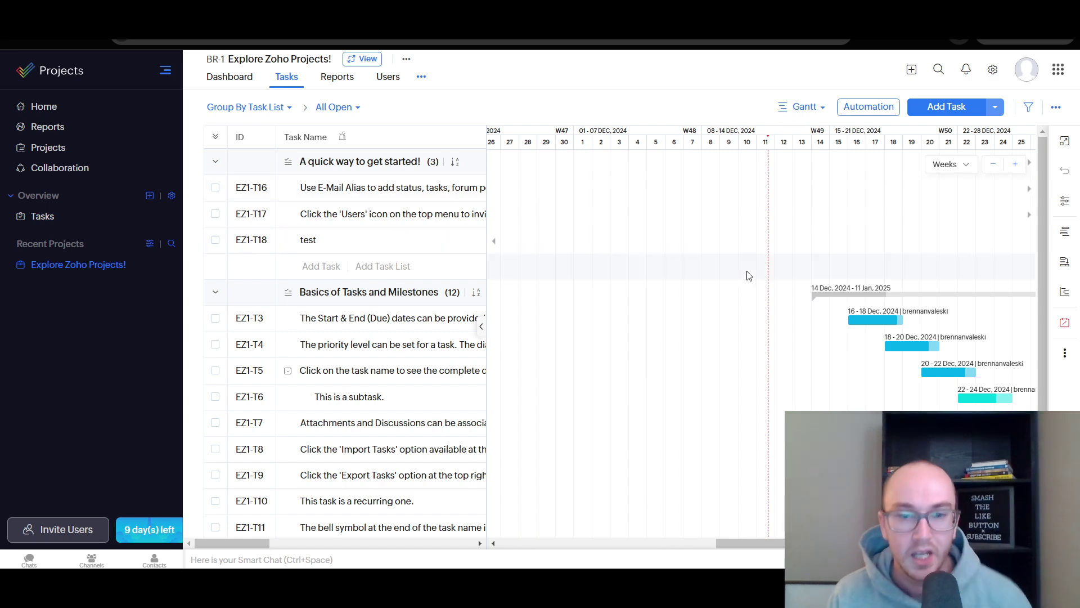
# Show the project's tasks in Gantt view and look along the task bars across December 2024 and January 2025
pyautogui.hscroll(10, 778, 369)
pyautogui.hscroll(-2, 771, 376)
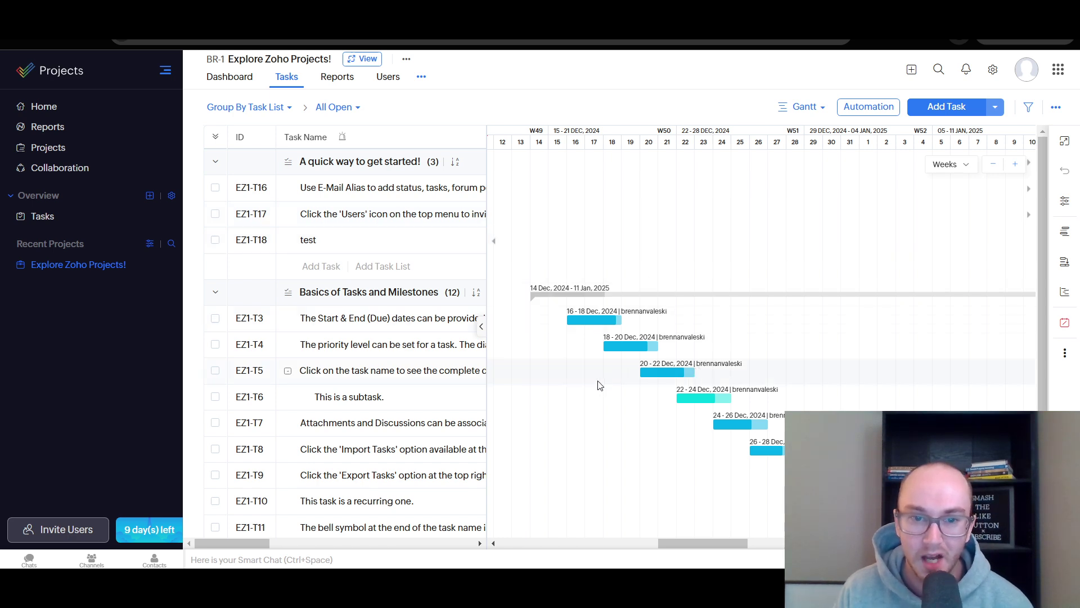
pyautogui.hscroll(5, 598, 385)
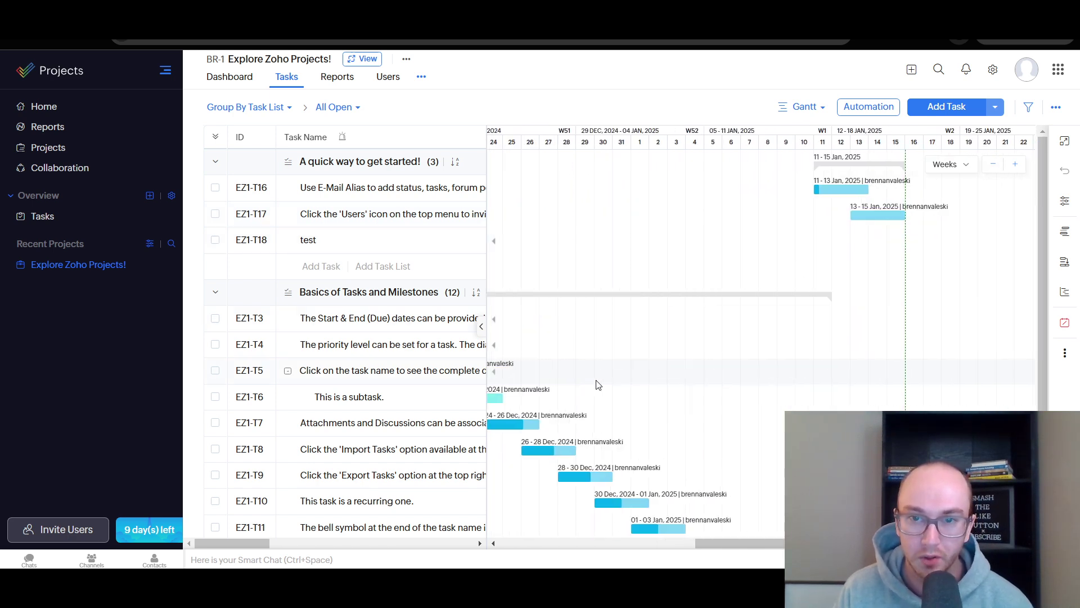
pyautogui.hscroll(-3, 598, 385)
pyautogui.hscroll(-2, 595, 380)
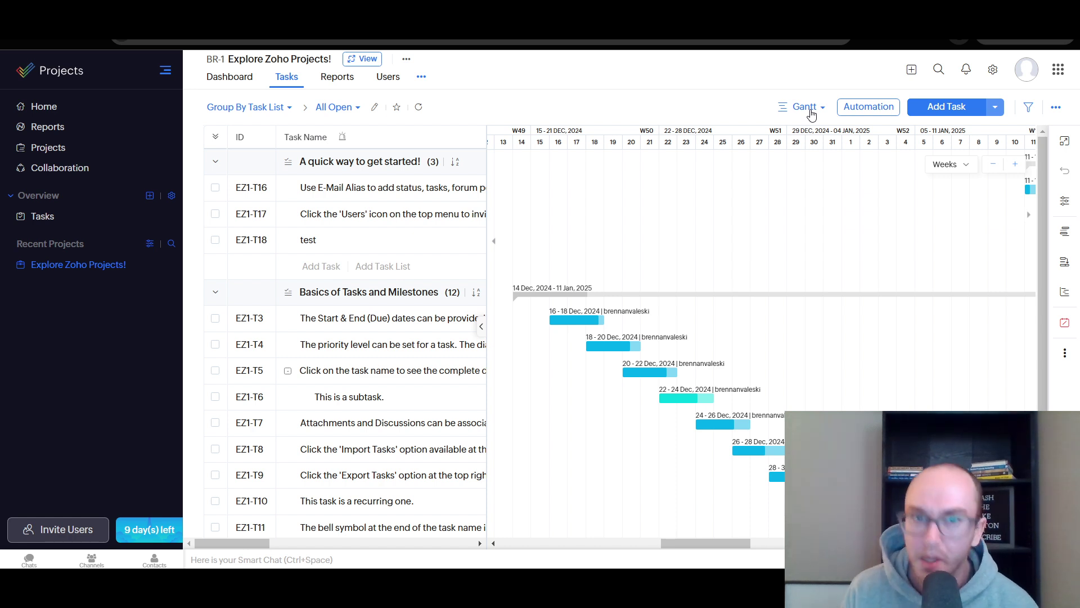
# Switch the tasks back to Kanban view and look across the status columns from Open to Closed
pyautogui.click(810, 112)
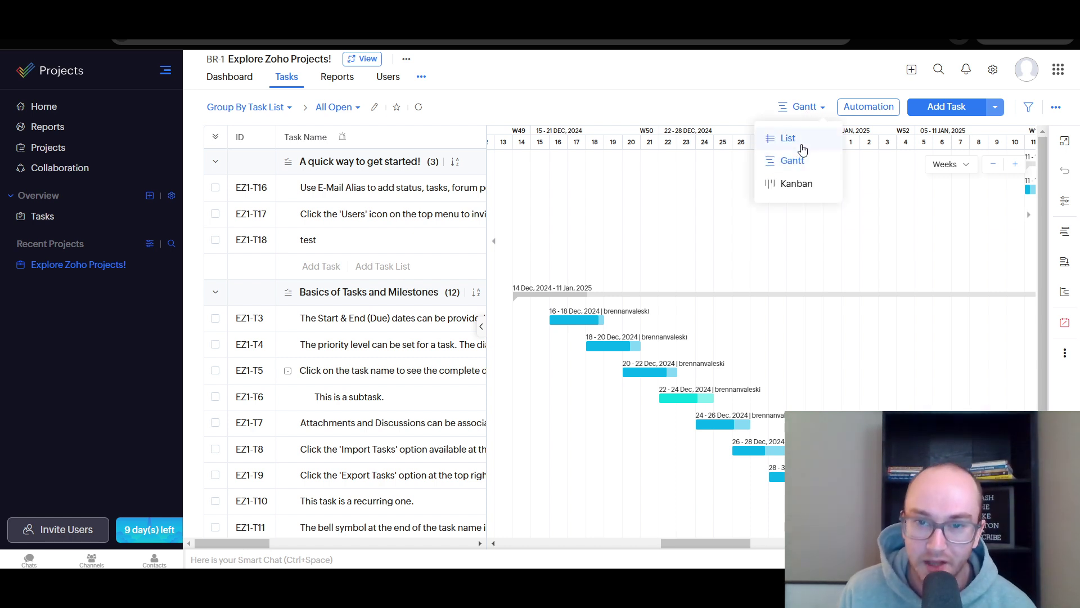
pyautogui.click(805, 190)
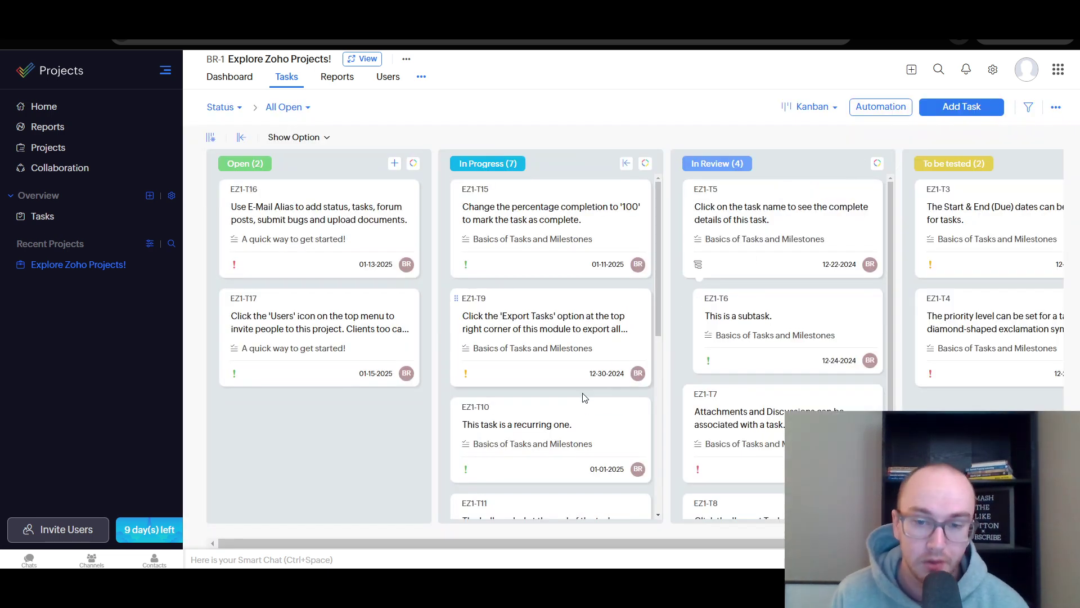
pyautogui.hscroll(5, 602, 411)
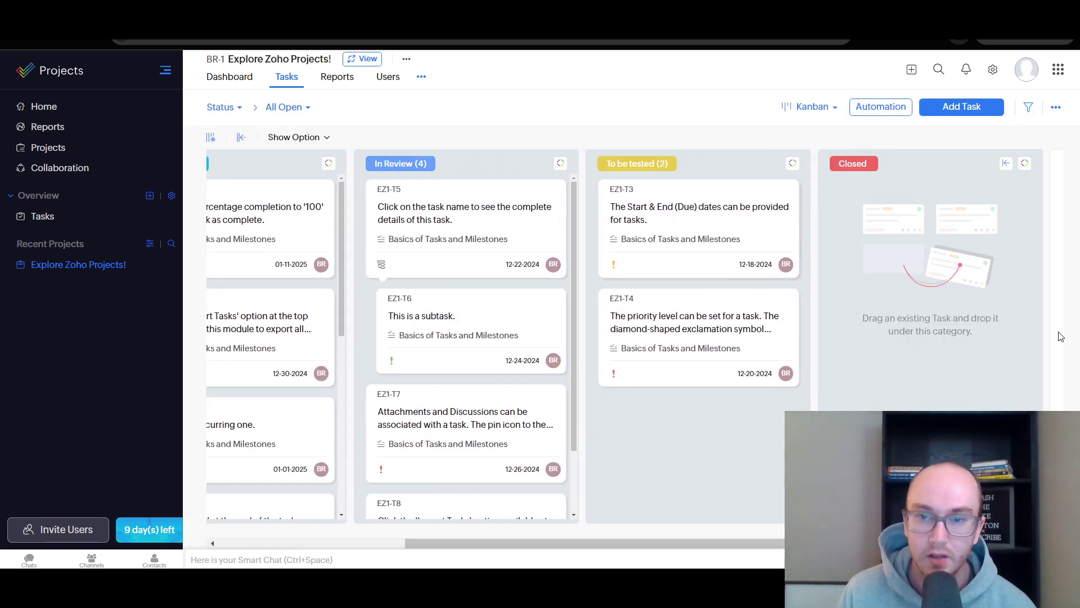
pyautogui.hscroll(-5, 391, 185)
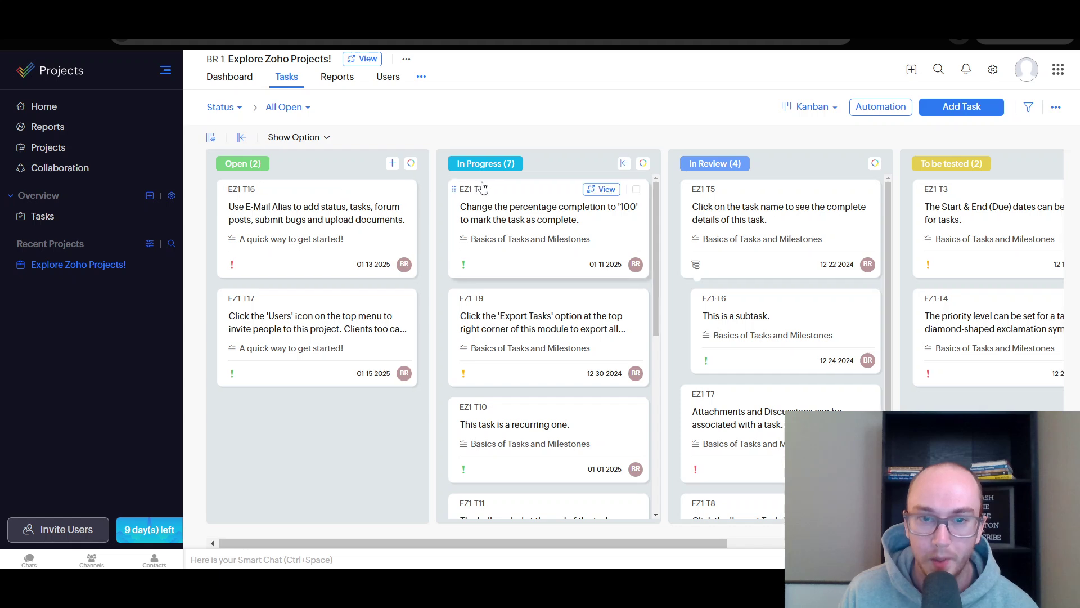
pyautogui.hscroll(5, 482, 186)
pyautogui.hscroll(-1, 851, 178)
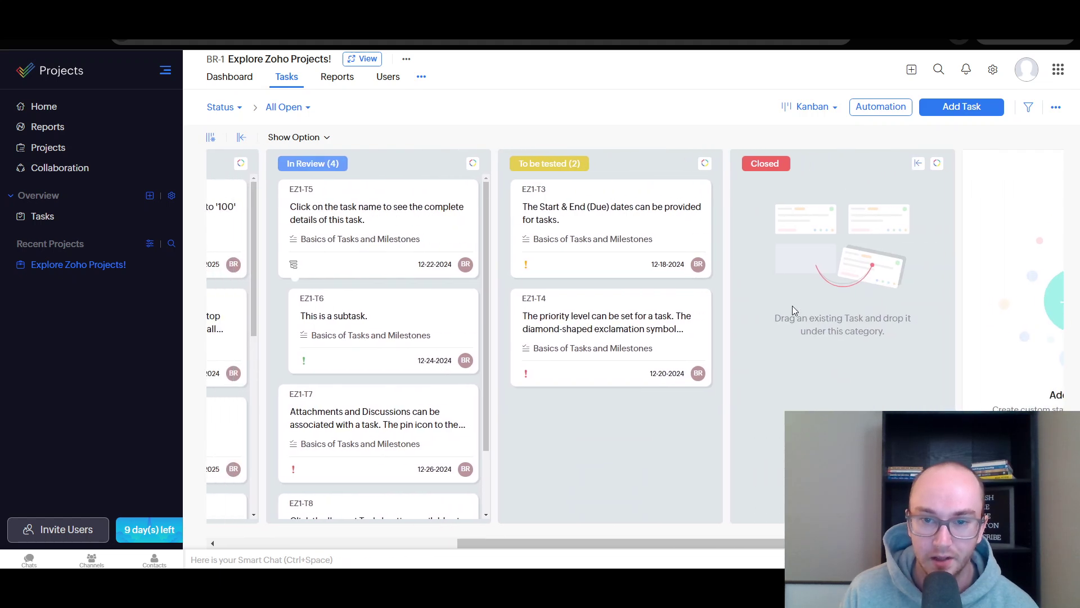
# Try two blue shades on the "To be tested" column and settle on brown as its color
pyautogui.click(705, 164)
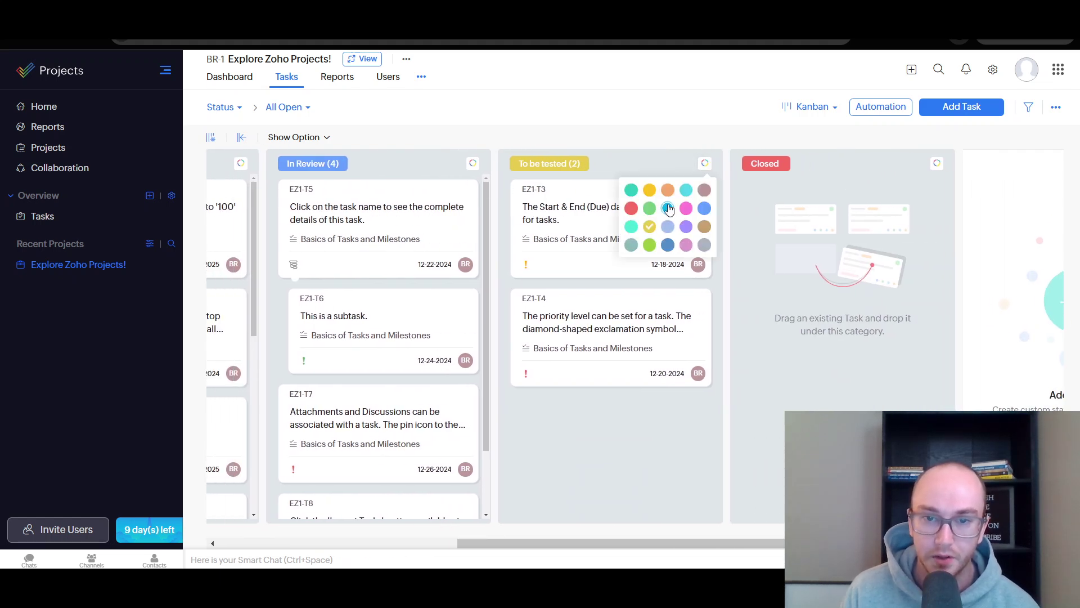
pyautogui.click(668, 209)
pyautogui.click(705, 163)
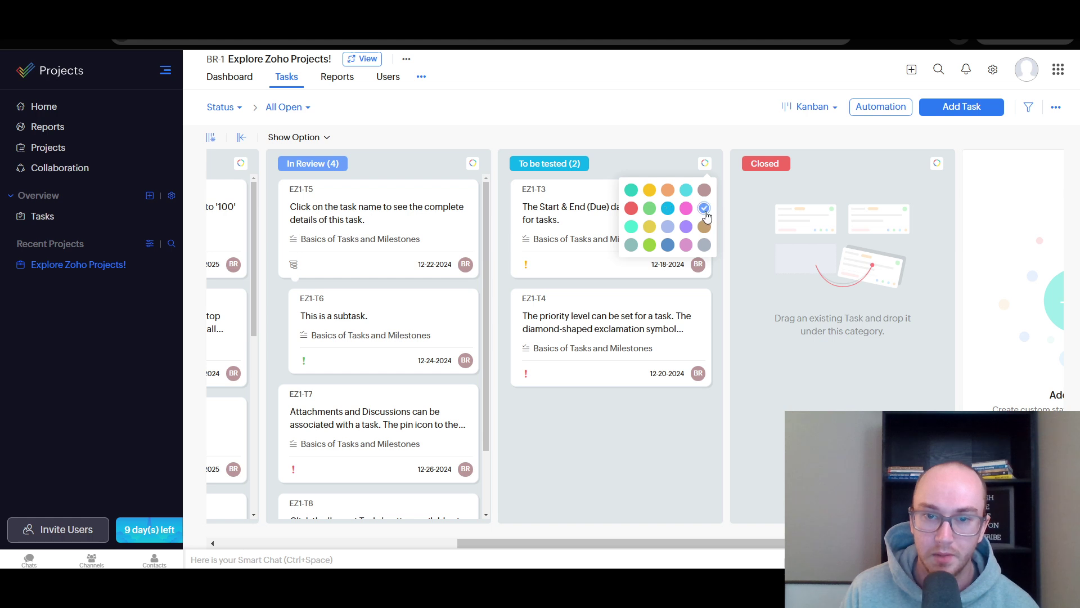
pyautogui.click(705, 209)
pyautogui.click(704, 163)
pyautogui.click(704, 227)
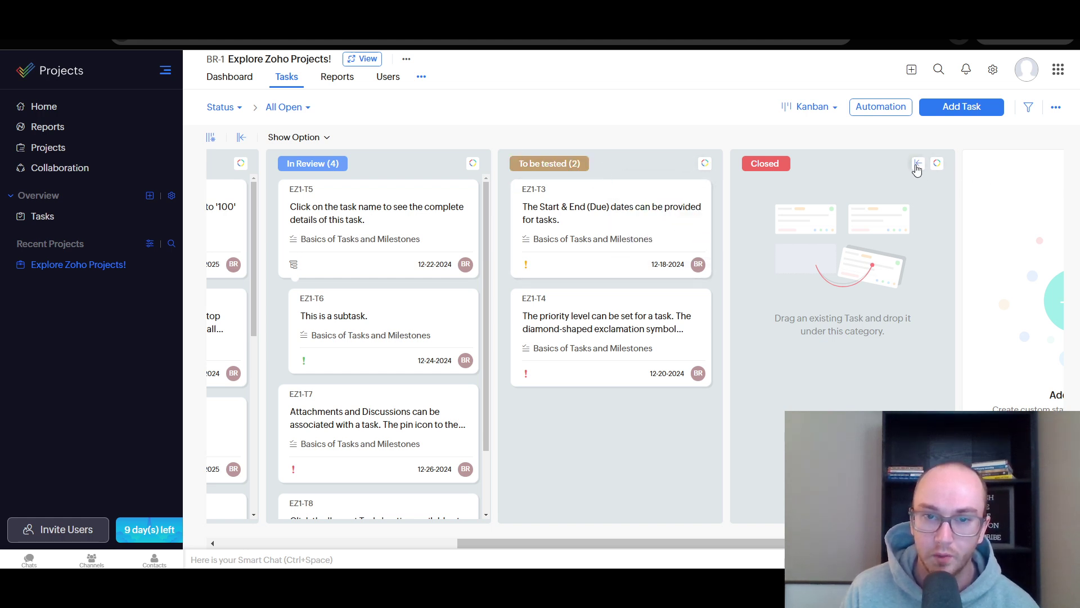
# Collapse the Closed column and expand it again
pyautogui.click(918, 163)
pyautogui.click(815, 163)
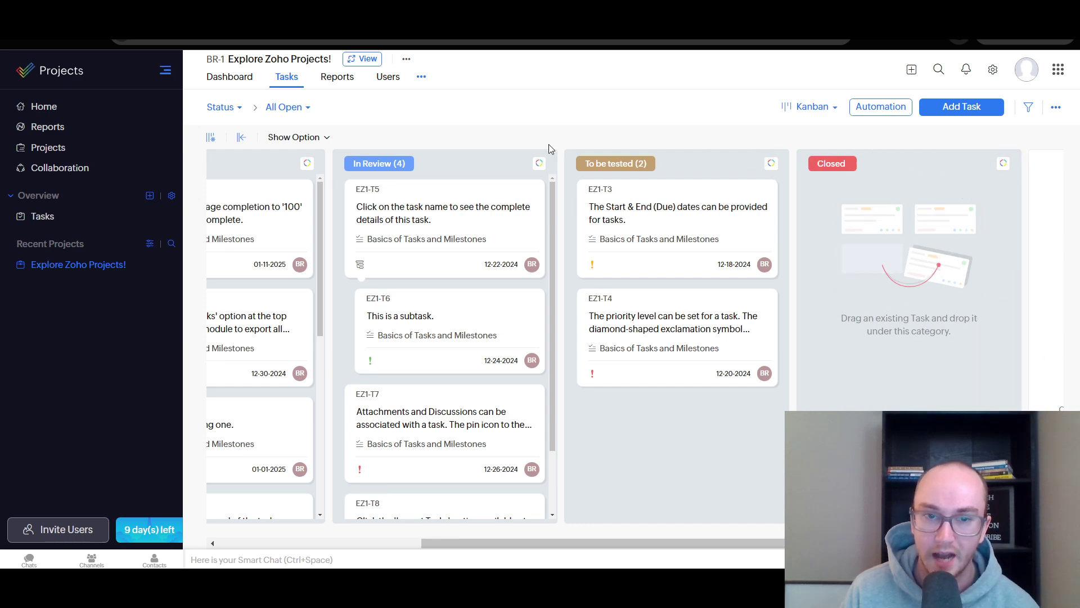
pyautogui.hscroll(-5, 849, 172)
# Add a new custom task status and place it directly below Open in the status order
pyautogui.hscroll(8, 849, 172)
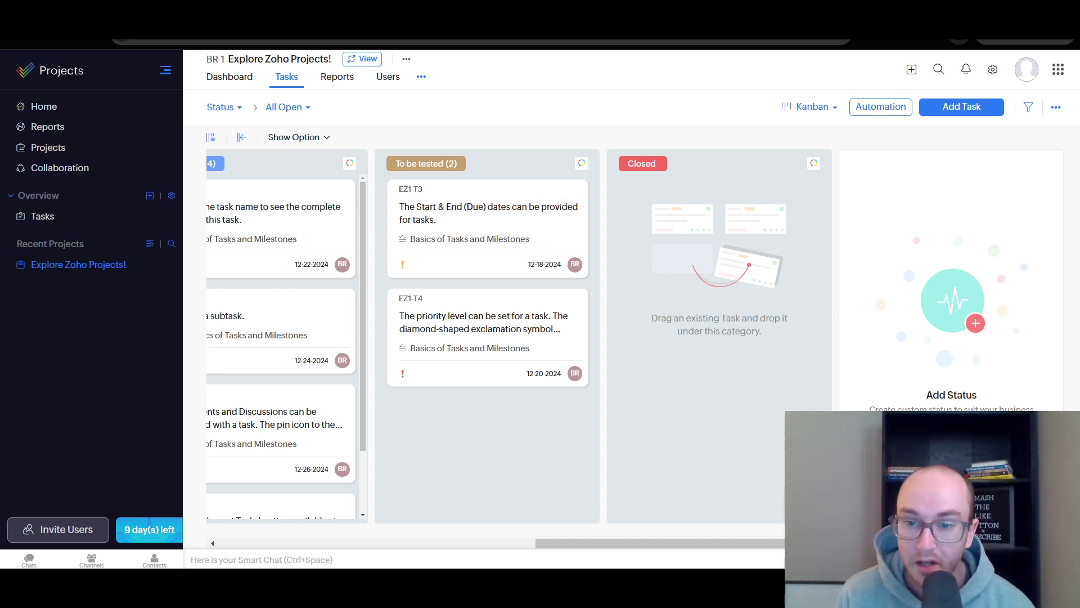
pyautogui.click(951, 394)
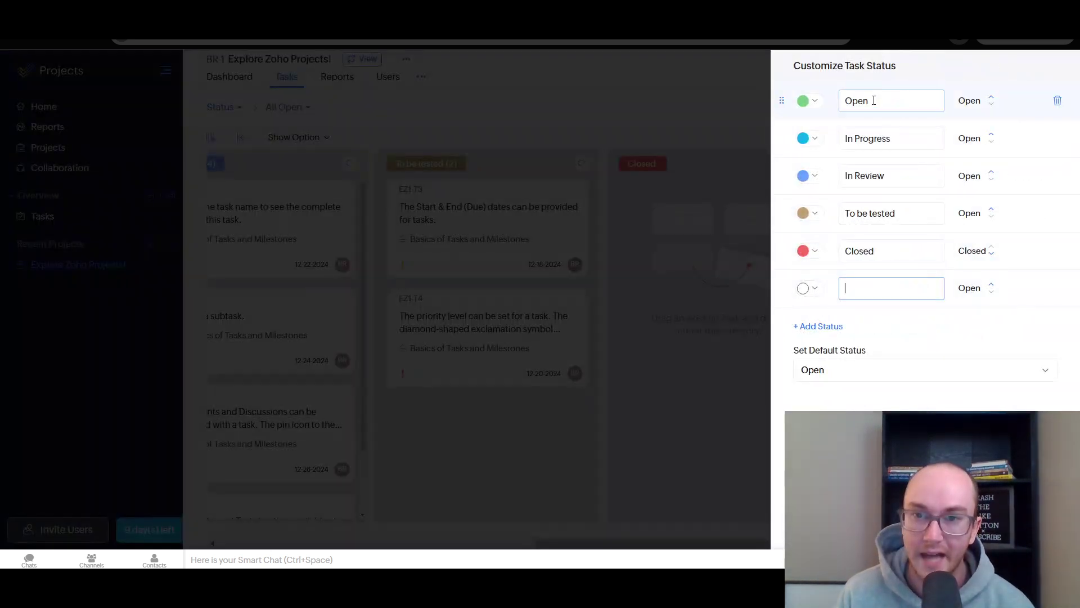
pyautogui.moveTo(781, 288); pyautogui.dragTo(794, 128)
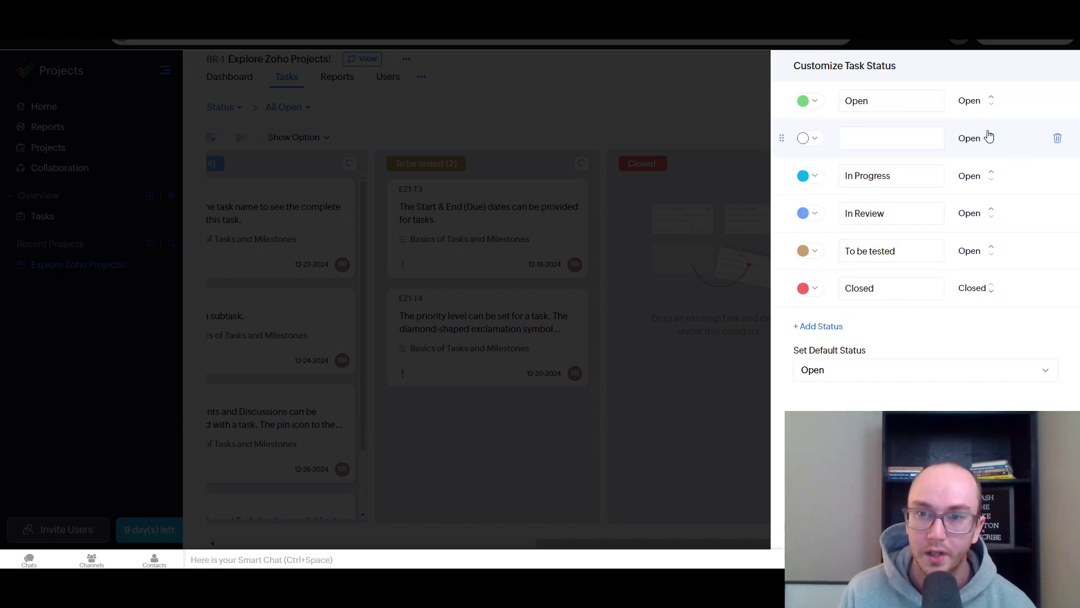
# Name the new status "editing", keep its type as Open and save the customized task statuses
pyautogui.click(984, 139)
pyautogui.click(885, 140)
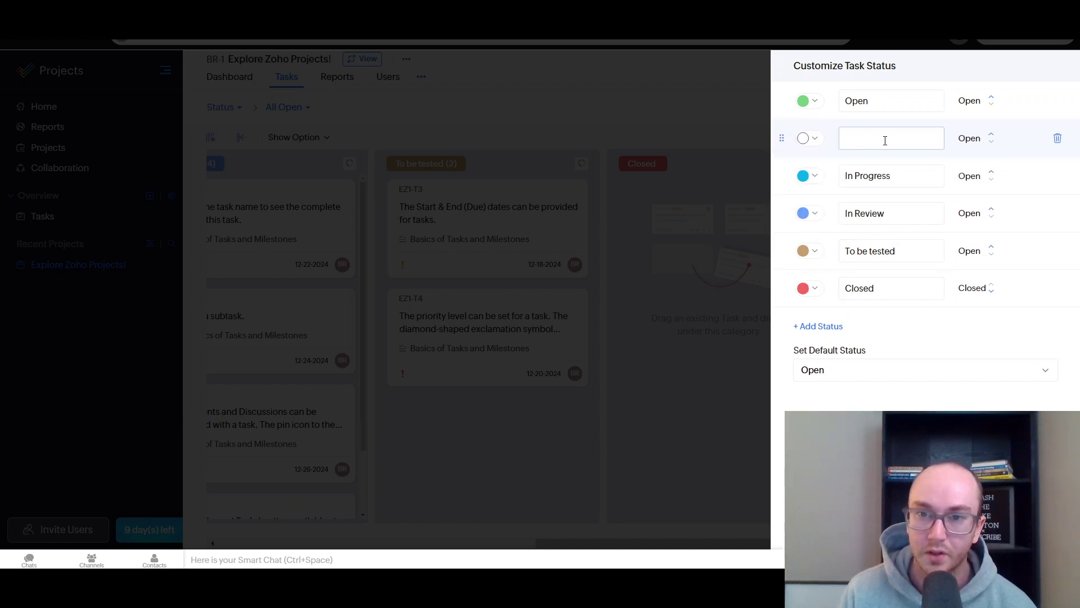
pyautogui.click(823, 147)
pyautogui.click(887, 142)
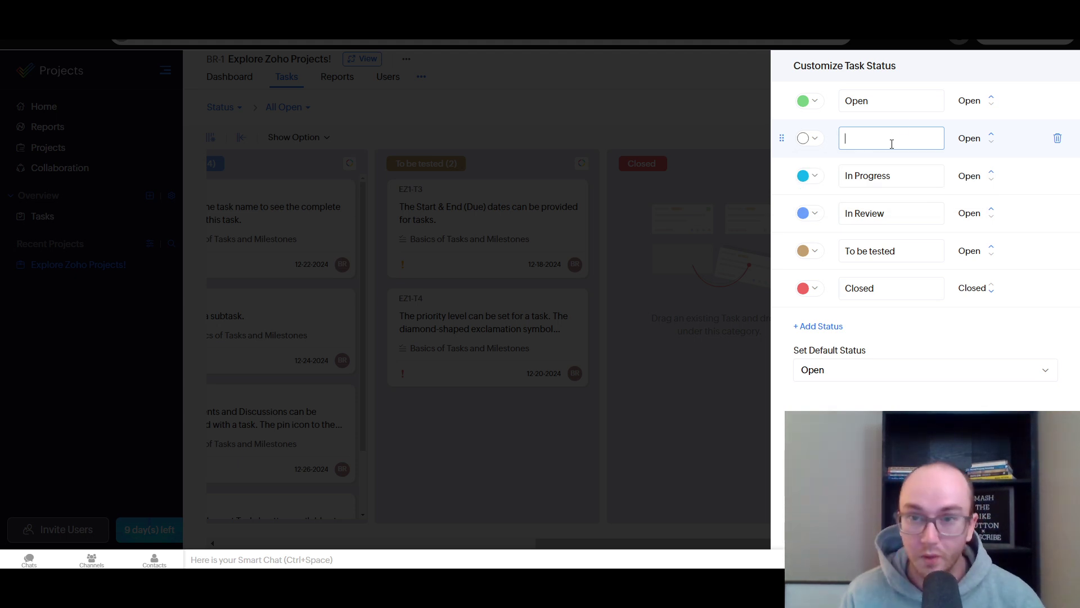
pyautogui.click(897, 103)
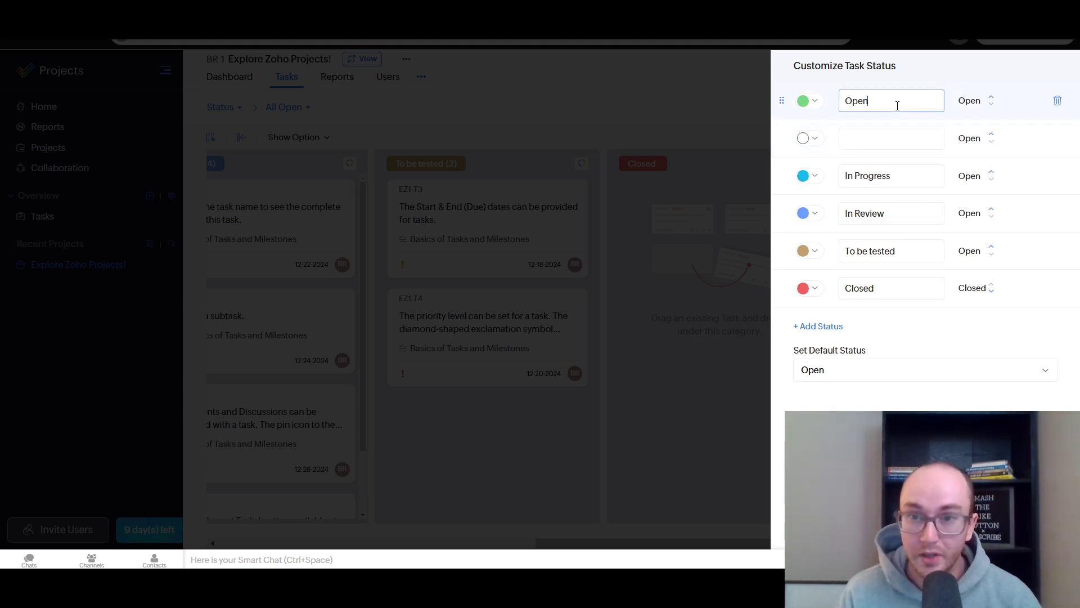
pyautogui.click(886, 138)
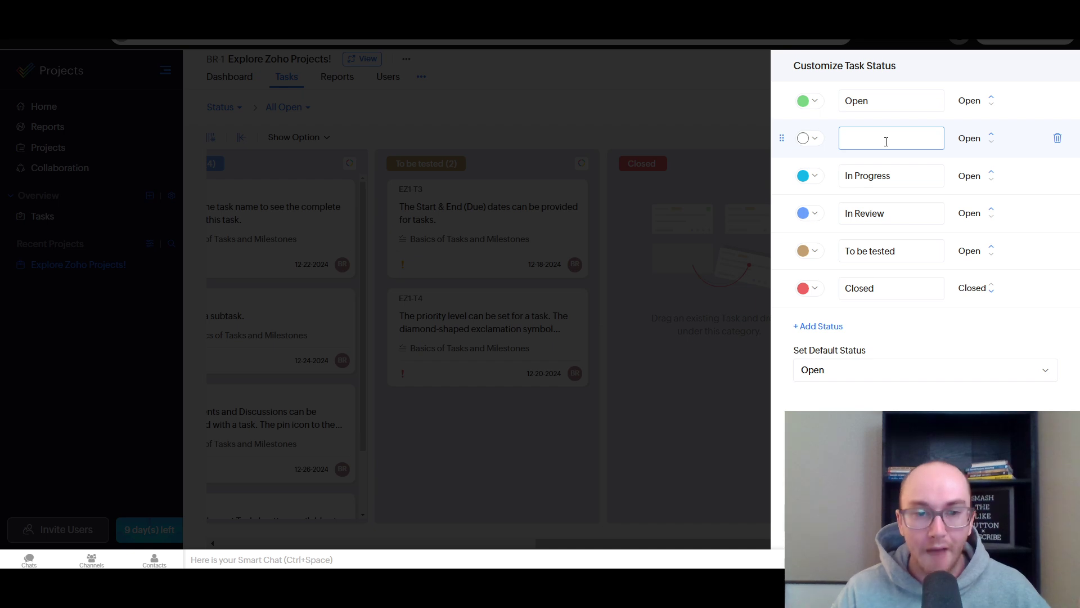
pyautogui.write('editing')
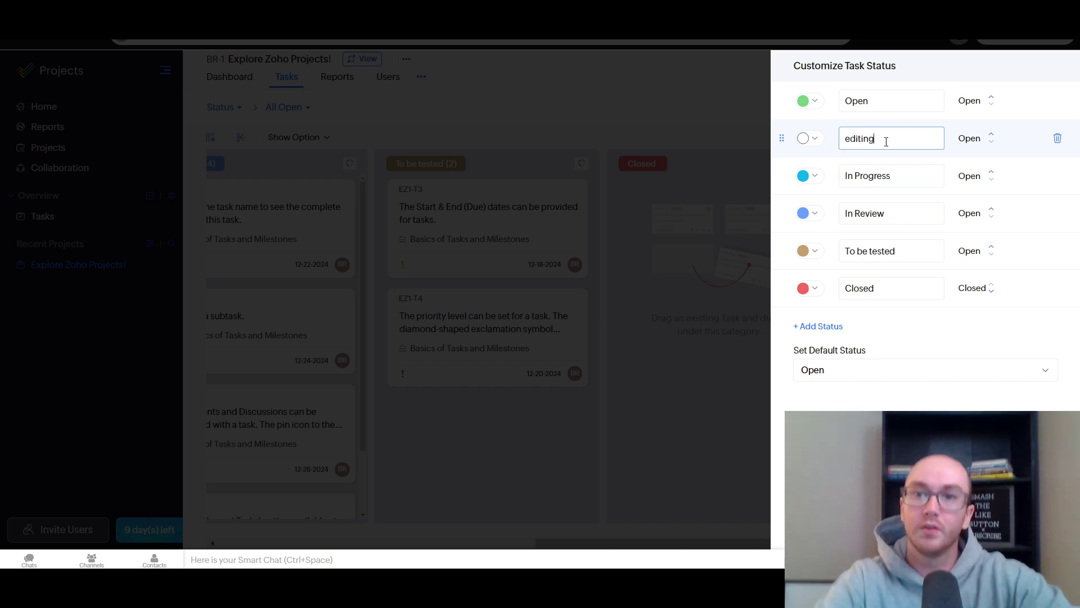
pyautogui.click(864, 400)
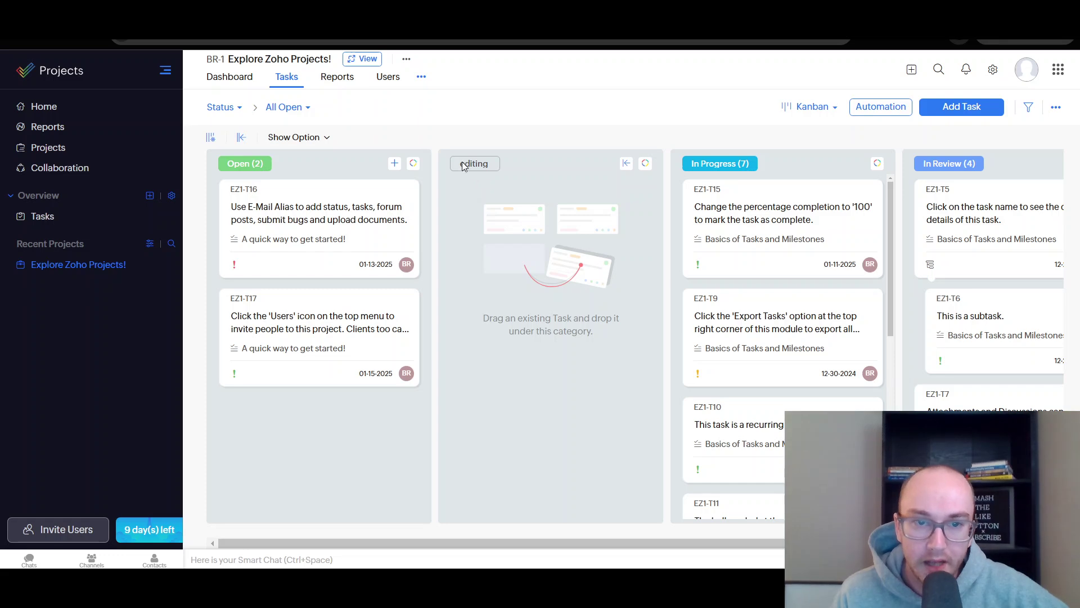
# Try repositioning the EZ1-T16 card from the Open column toward the "editing" column and look across the board
pyautogui.moveTo(323, 196); pyautogui.dragTo(365, 217)
pyautogui.hscroll(3, 504, 298)
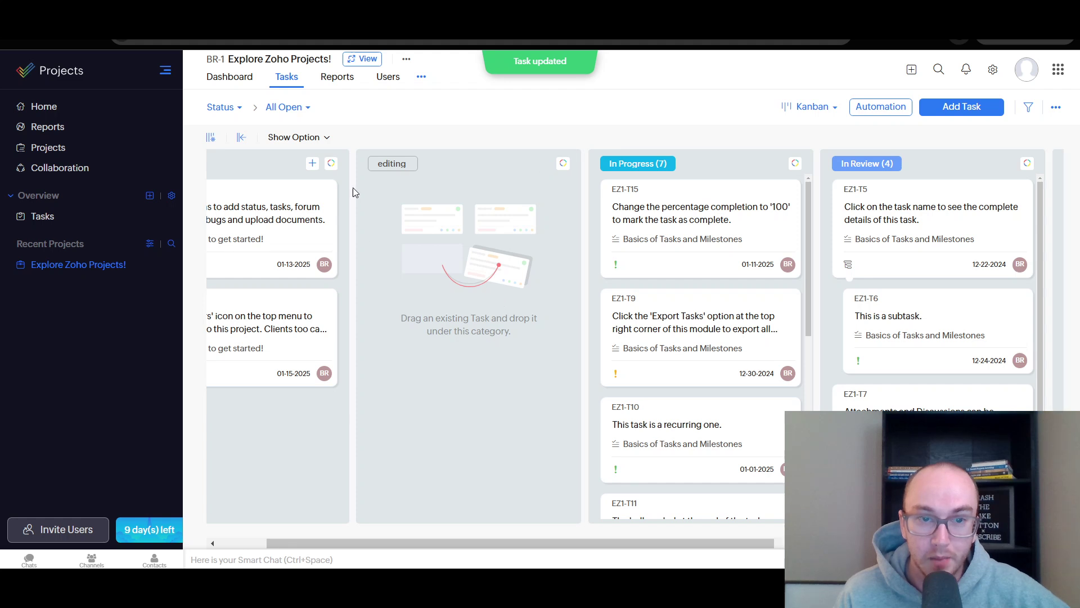
pyautogui.hscroll(-3, 394, 185)
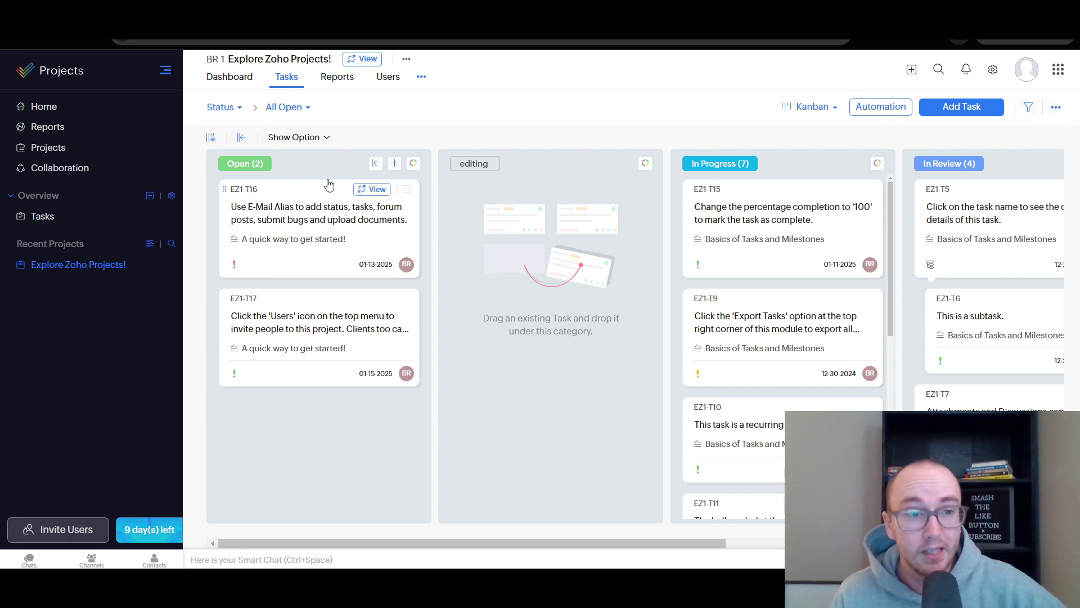
# View the Collaboration feed and the December 2024 calendar of tasks, ending back on the feed
pyautogui.click(87, 170)
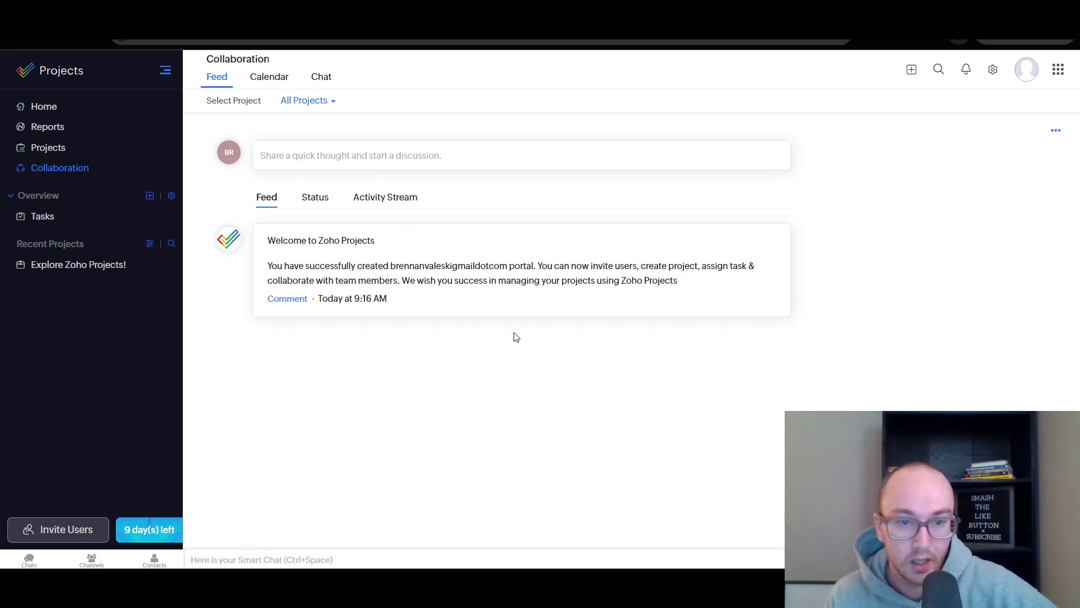
pyautogui.click(269, 78)
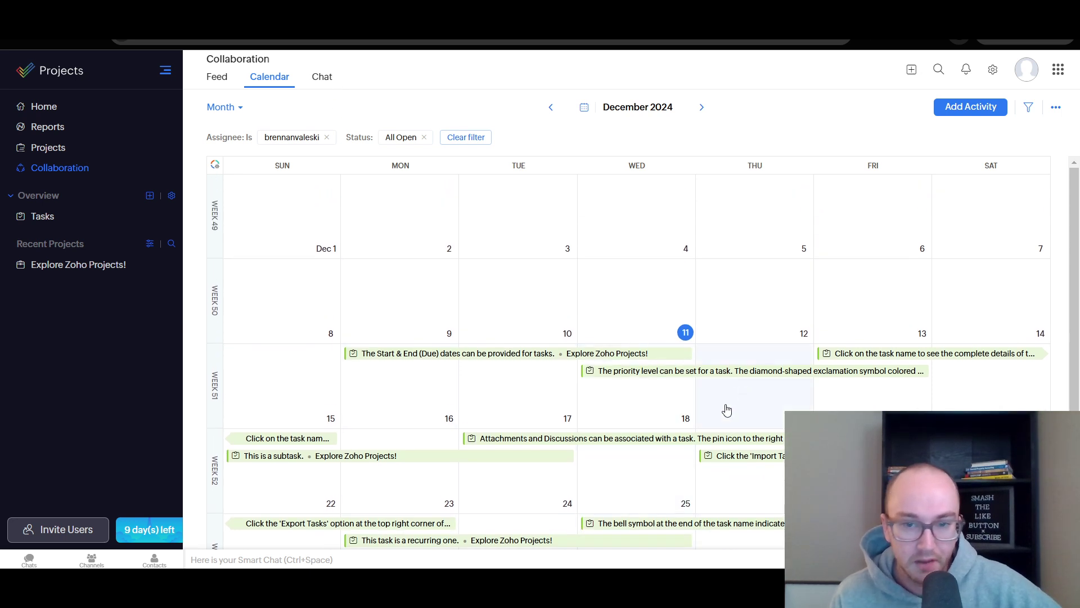
pyautogui.click(218, 79)
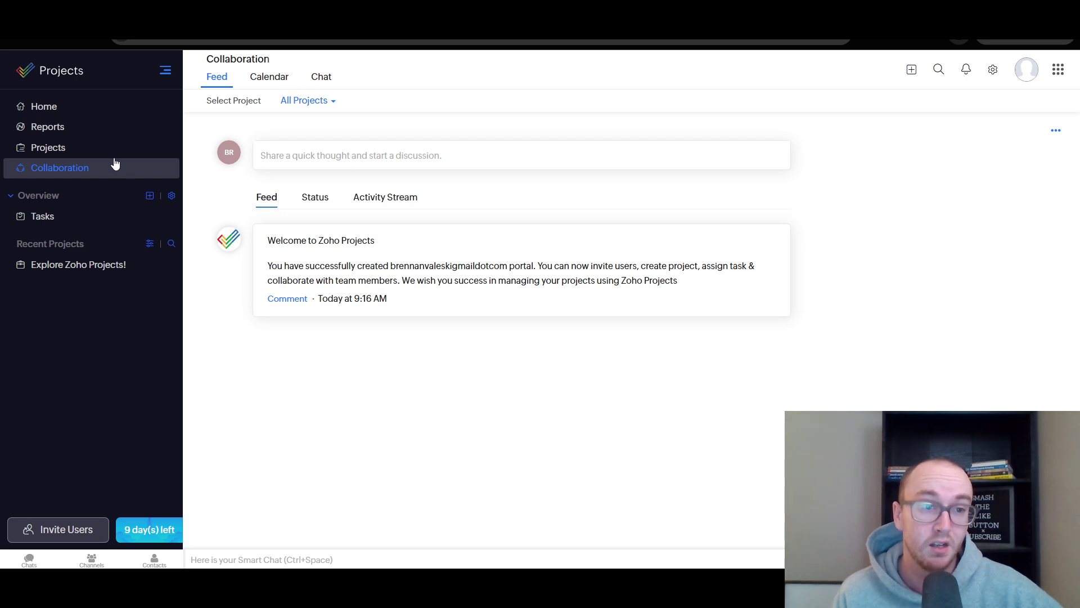
# Start a new project from the active projects list and look over the start of the template gallery
pyautogui.click(132, 157)
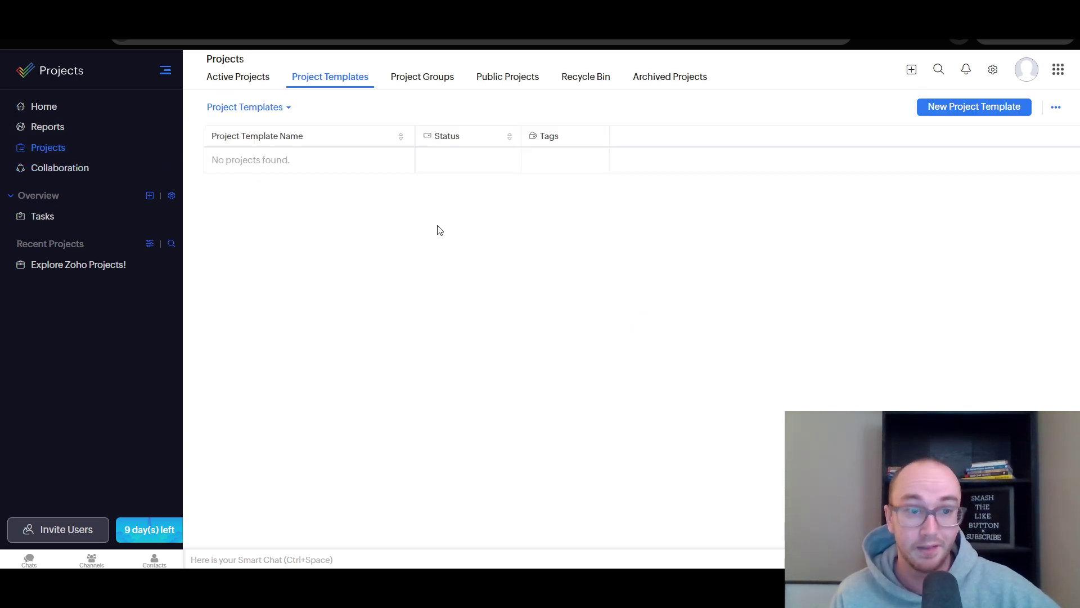
pyautogui.click(247, 77)
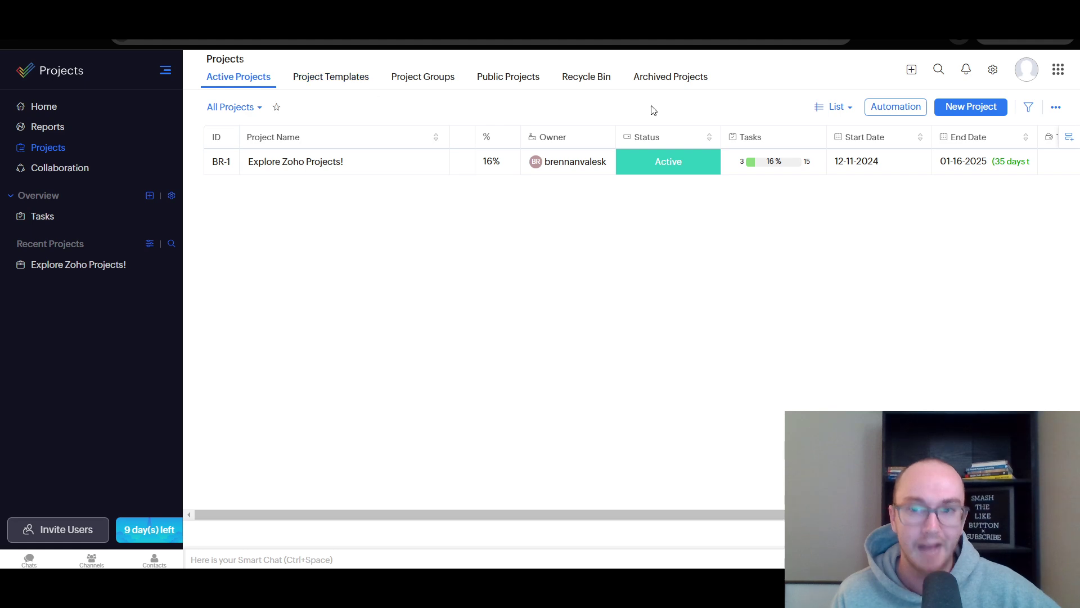
pyautogui.click(953, 111)
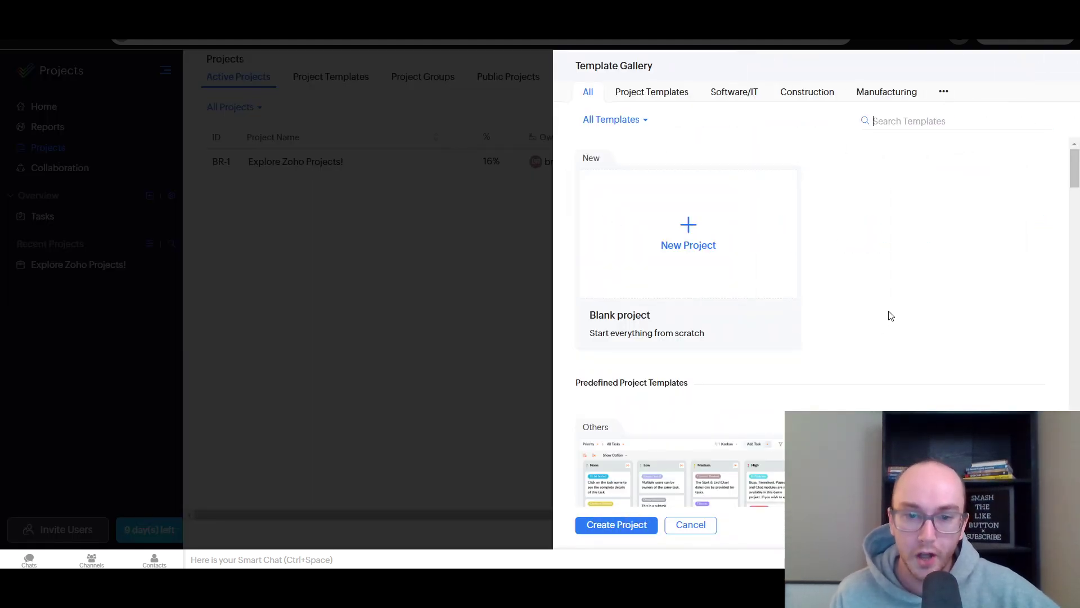
pyautogui.scroll(-2, 887, 313)
pyautogui.scroll(2, 714, 239)
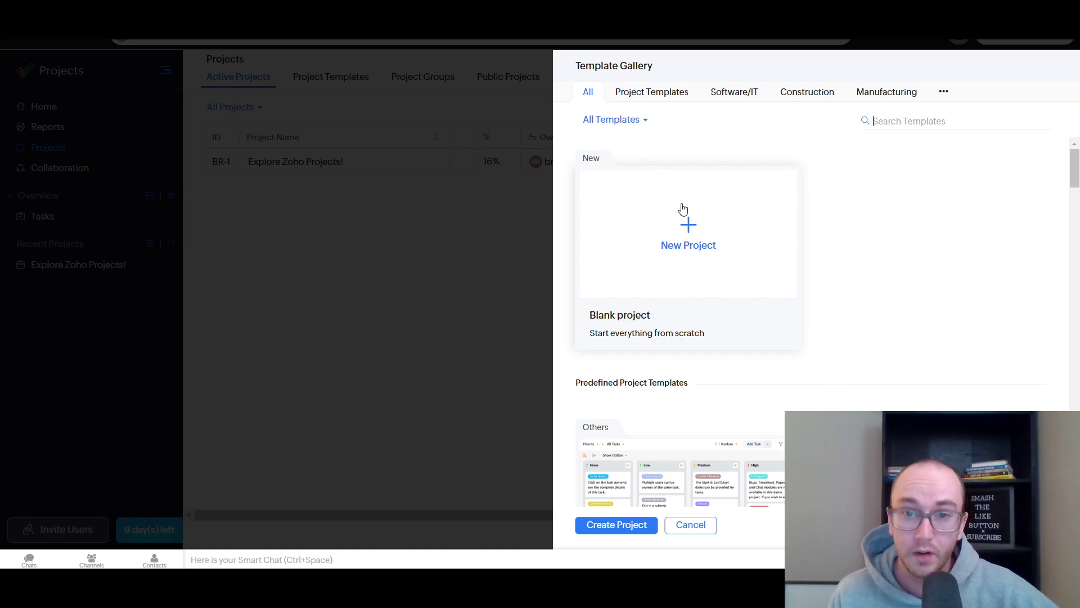
# Check the gallery's Project Templates category, then return to all templates and browse the marketing, manufacturing, software and construction templates
pyautogui.click(664, 103)
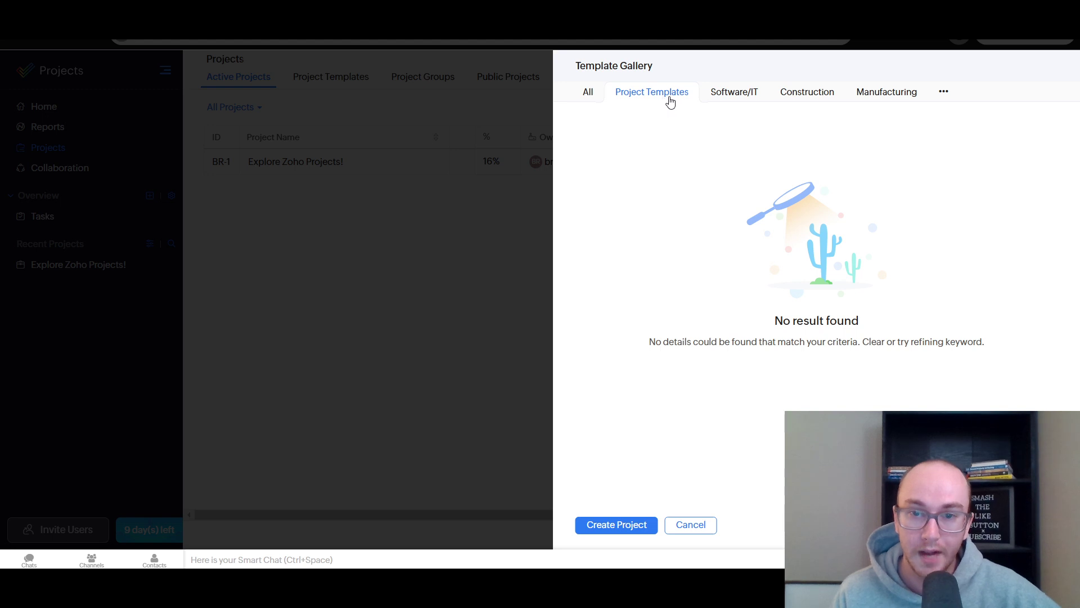
pyautogui.click(590, 94)
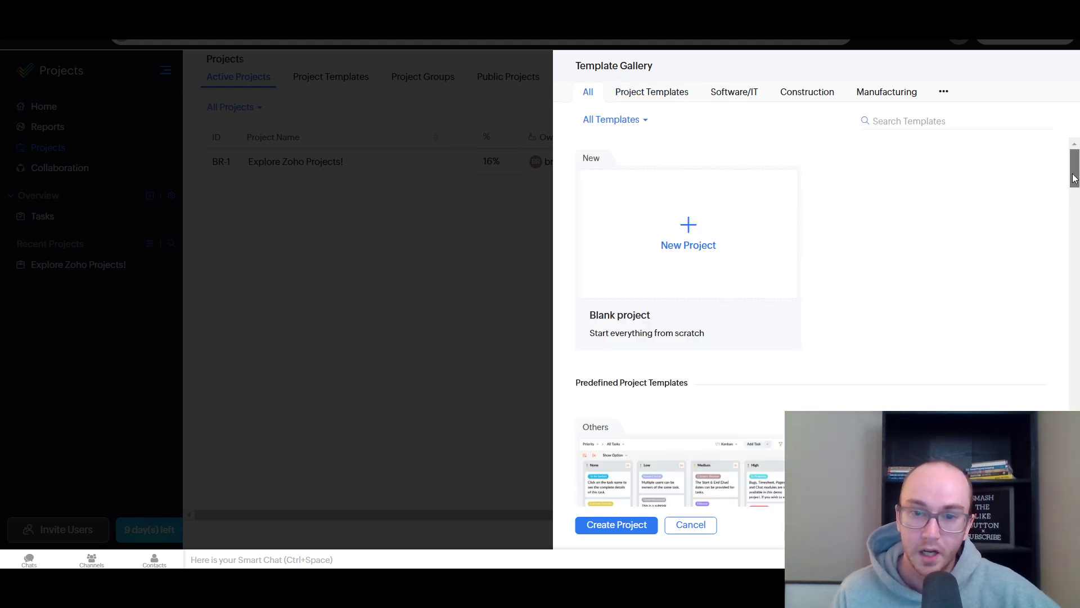
pyautogui.scroll(-5, 1069, 164)
pyautogui.scroll(-1, 1059, 210)
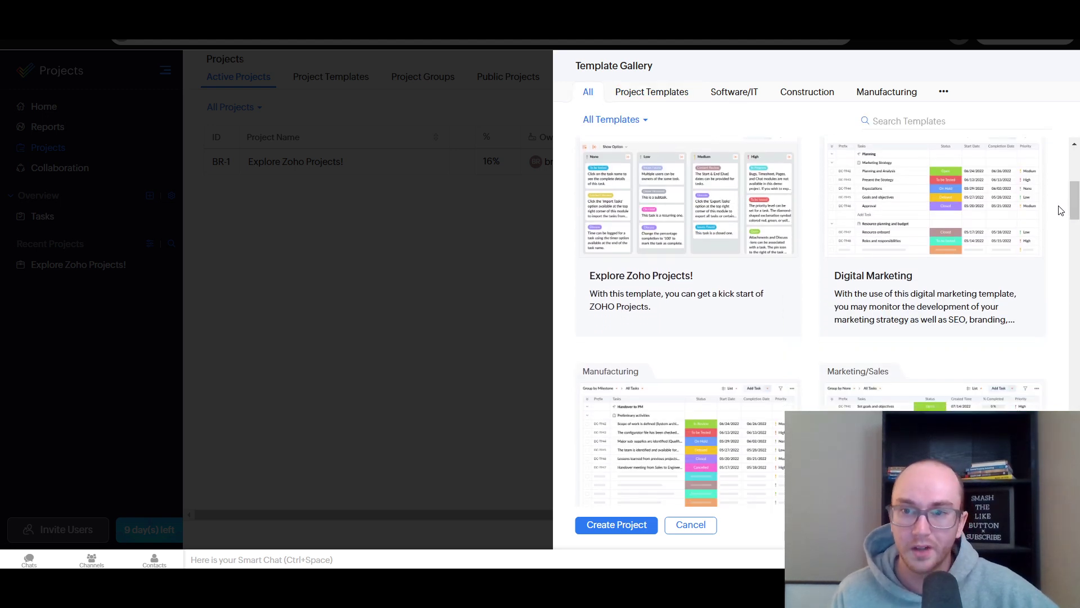
pyautogui.moveTo(1074, 216); pyautogui.dragTo(1072, 212)
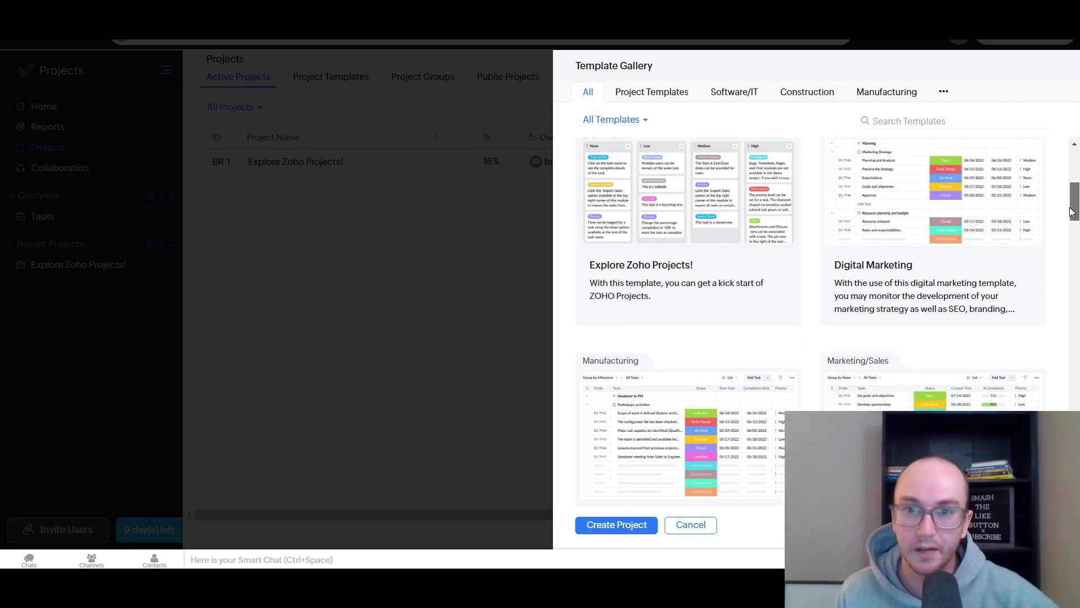
pyautogui.moveTo(1070, 208); pyautogui.dragTo(1076, 235)
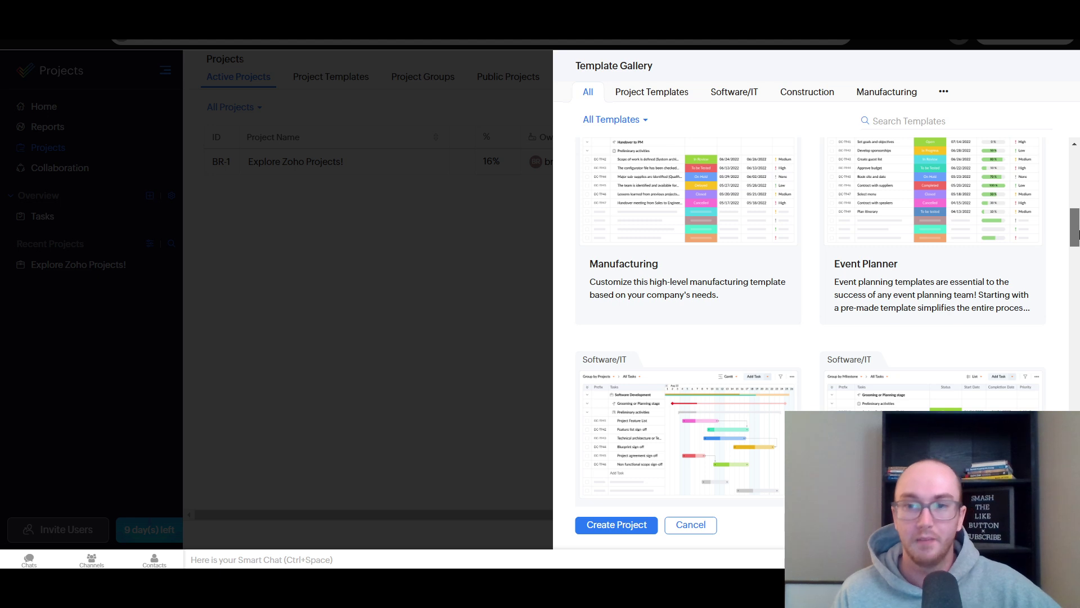
pyautogui.scroll(-3, 834, 249)
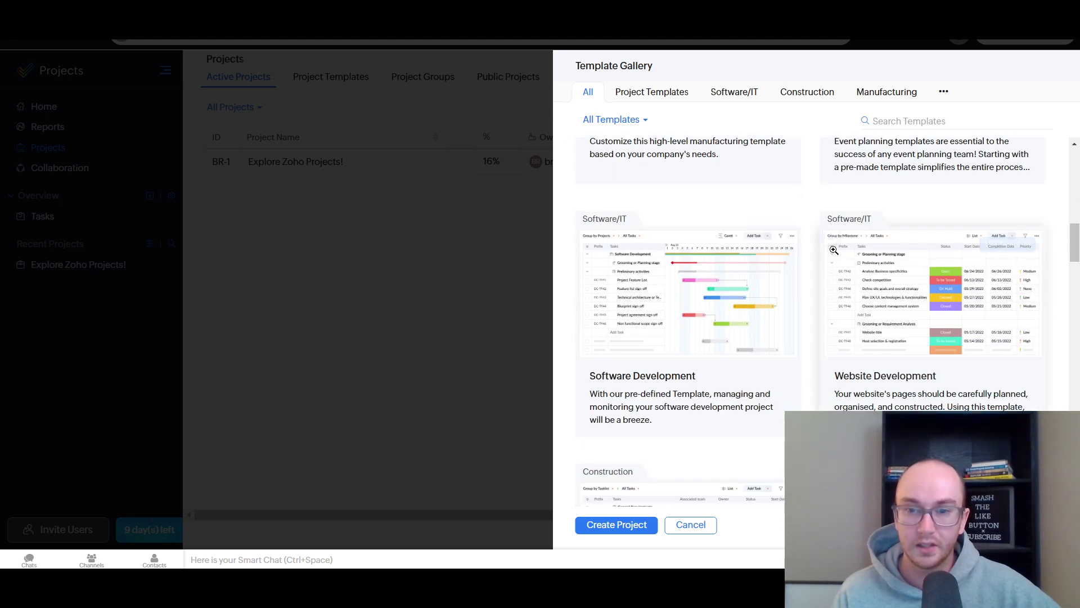
pyautogui.moveTo(844, 256)
pyautogui.scroll(-1, 844, 256)
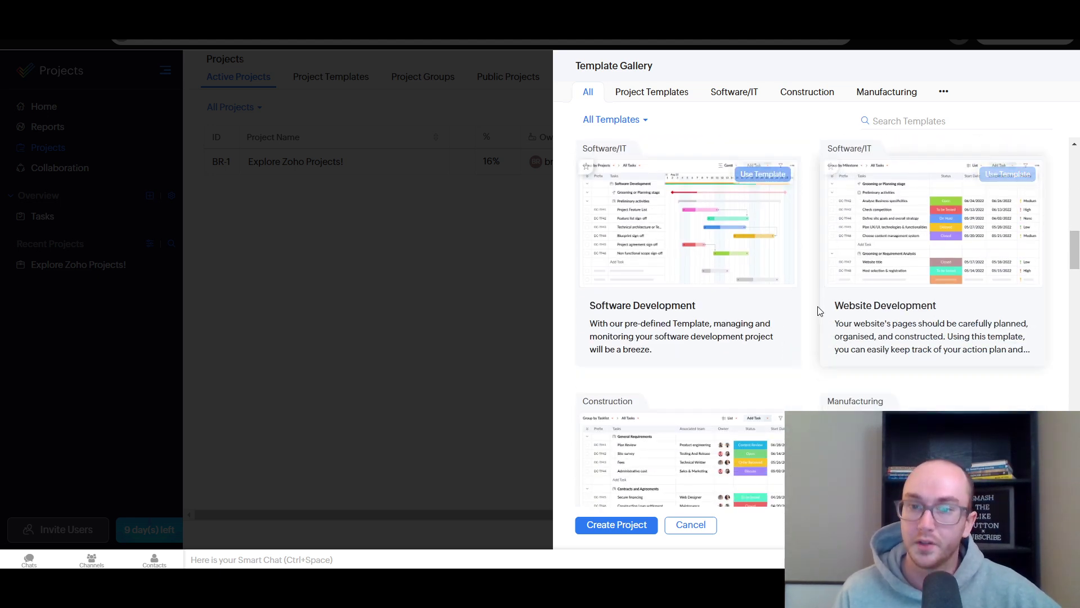
pyautogui.scroll(-4, 855, 287)
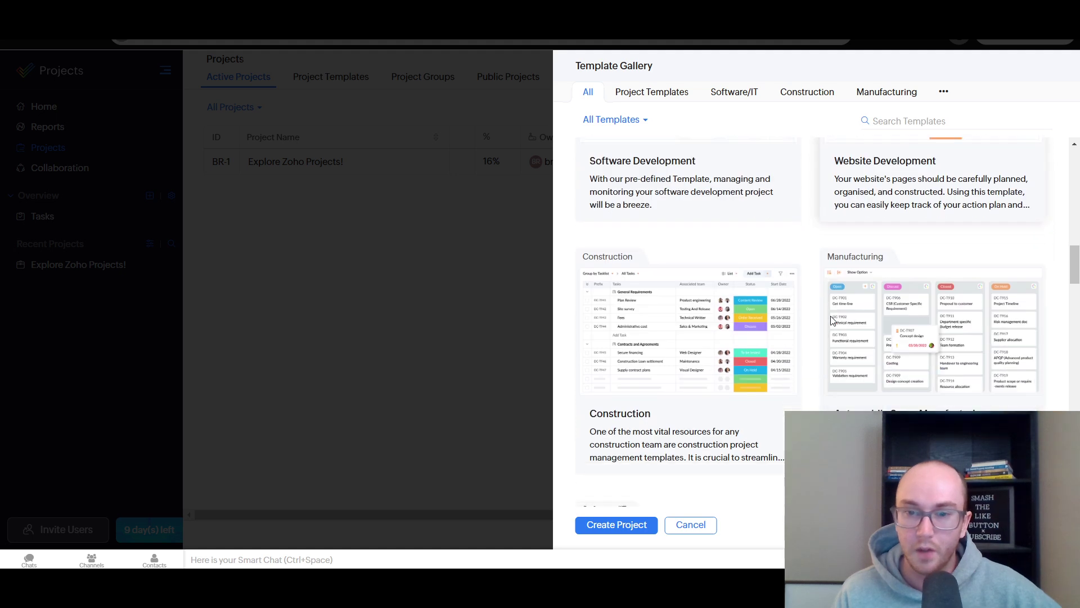
# Examine the remaining predefined templates through to the end of the gallery and return to the blank project option
pyautogui.moveTo(865, 279)
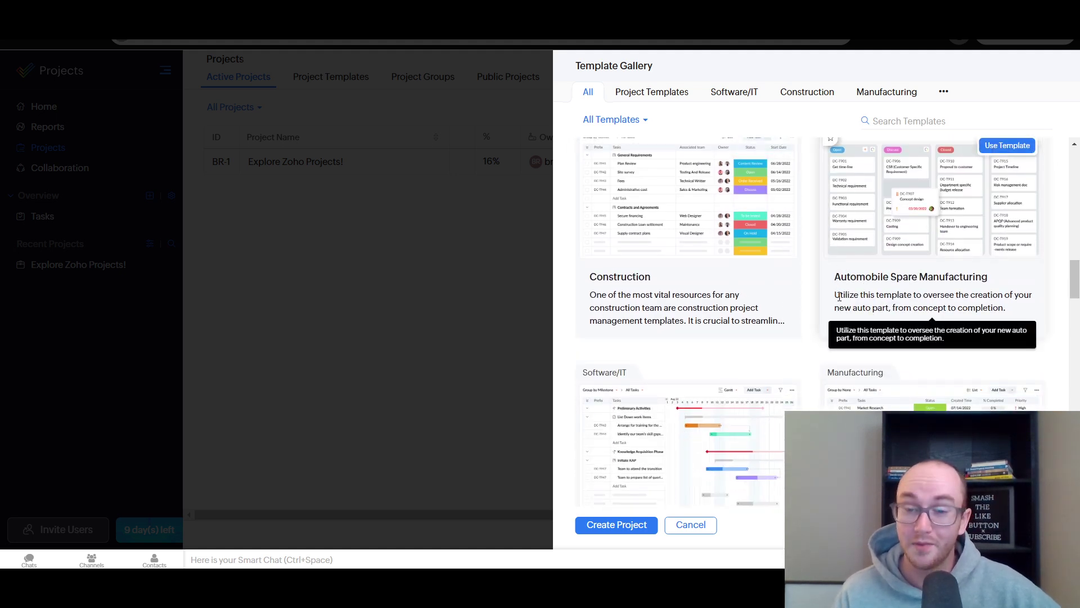
pyautogui.scroll(-5, 844, 309)
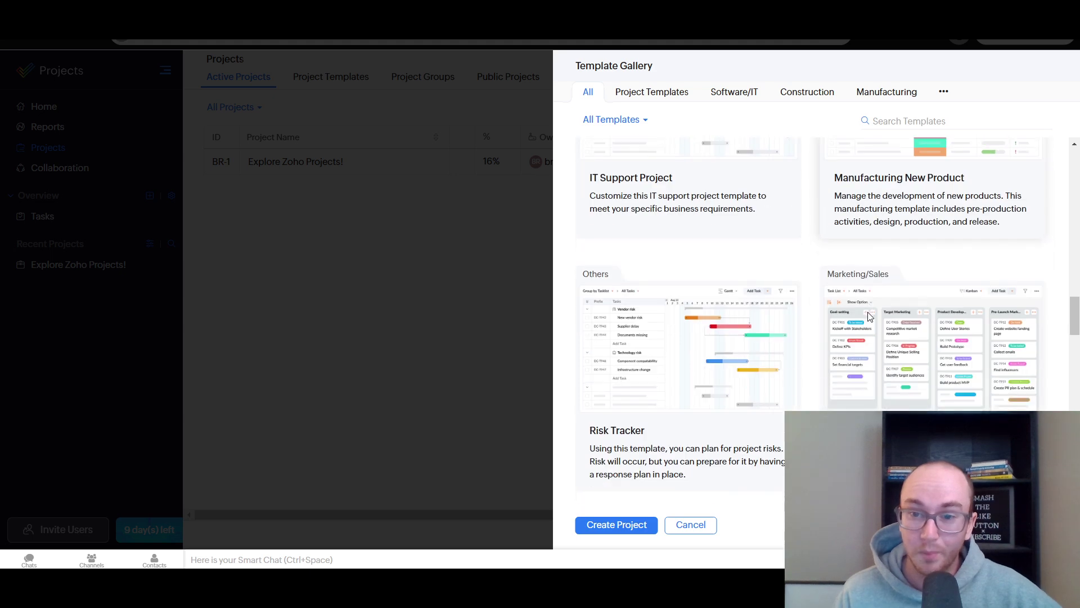
pyautogui.scroll(-1, 868, 316)
pyautogui.scroll(3, 833, 314)
pyautogui.scroll(-4, 803, 313)
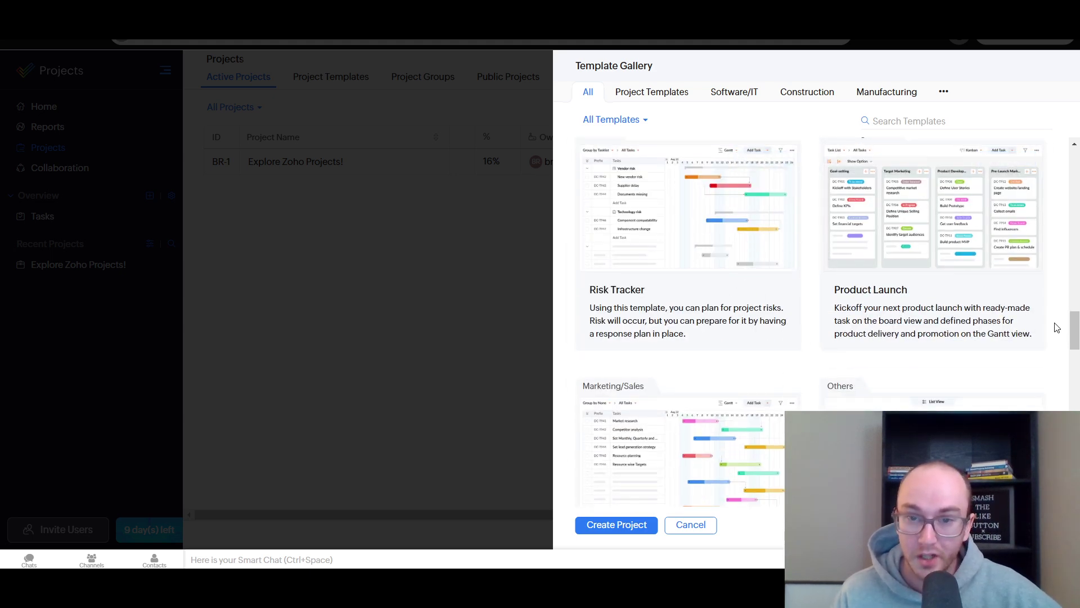
pyautogui.moveTo(1073, 332); pyautogui.dragTo(1076, 486)
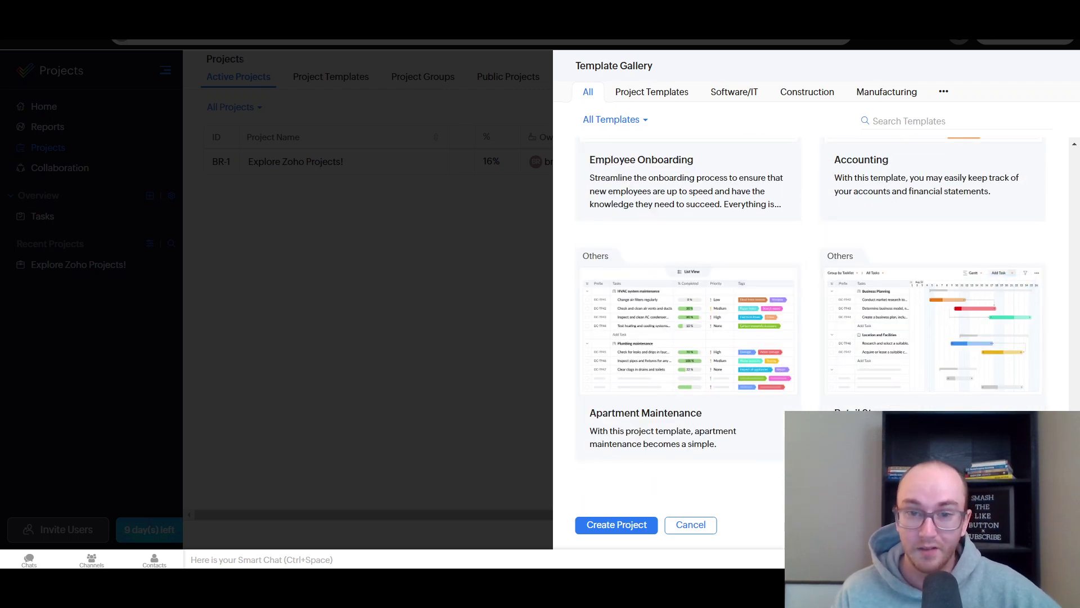
pyautogui.scroll(10, 793, 461)
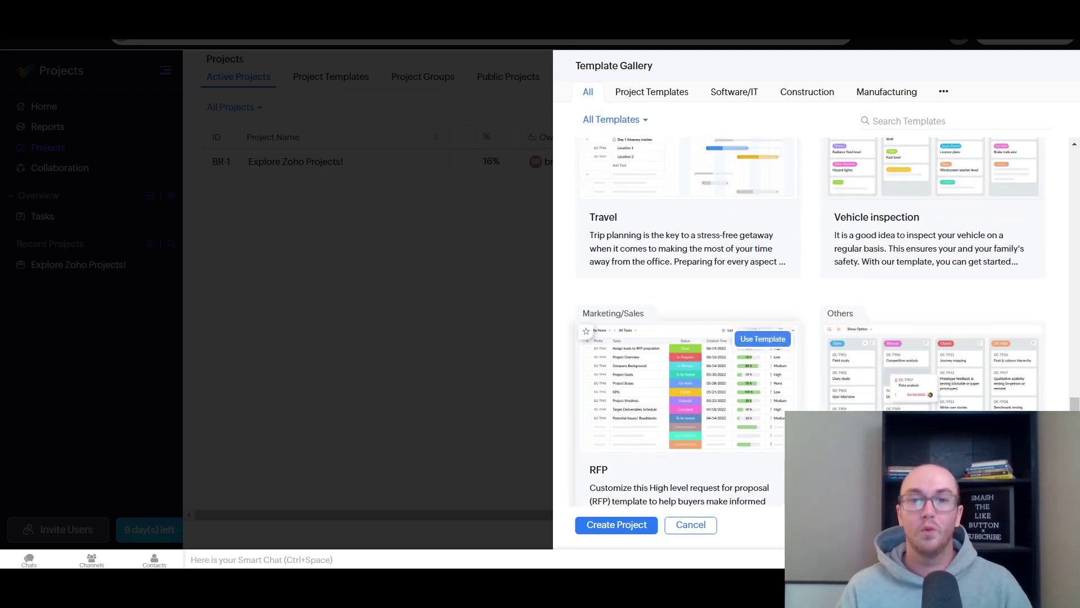
pyautogui.scroll(10, 808, 397)
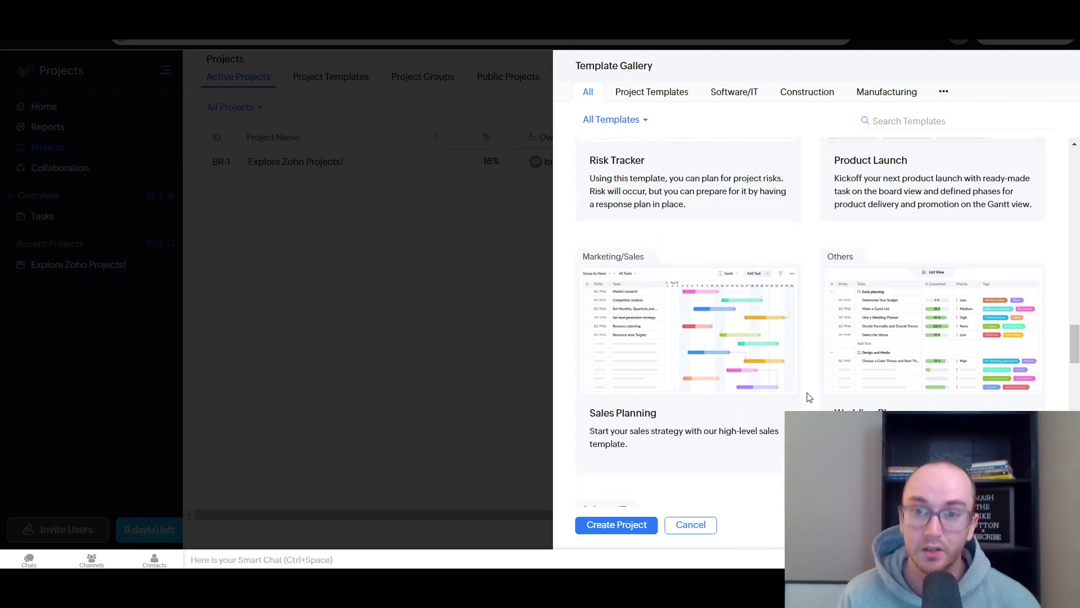
pyautogui.scroll(10, 808, 397)
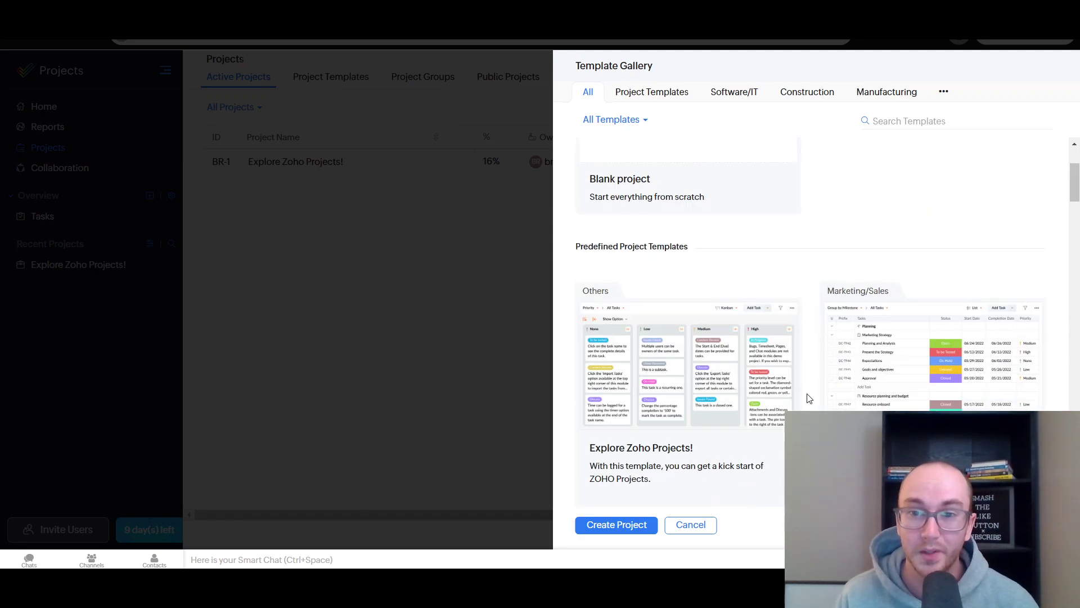
pyautogui.scroll(2, 808, 397)
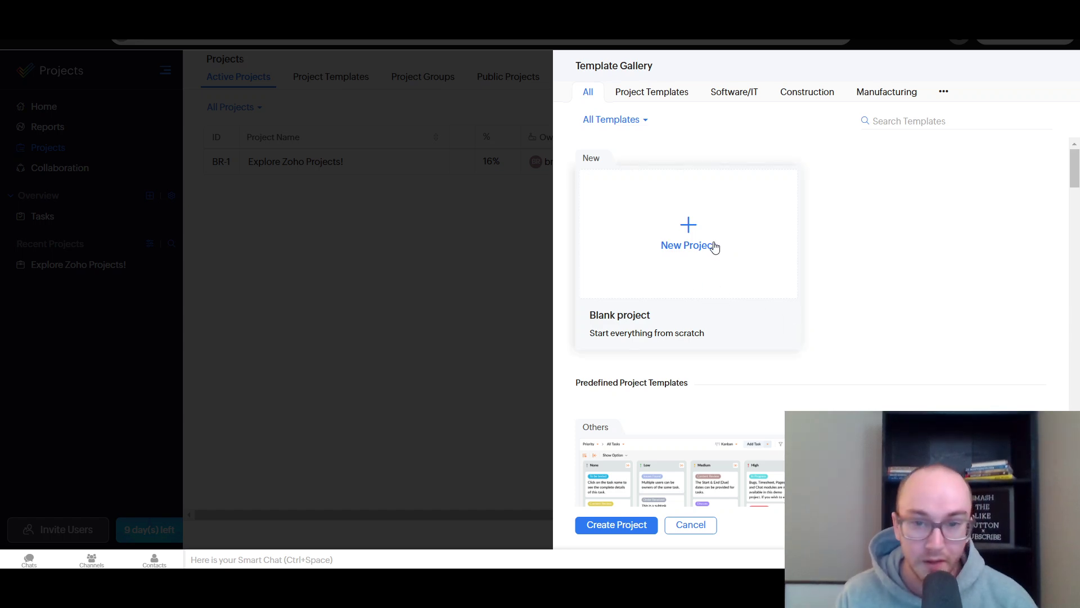
# Create a blank project titled "test", keeping the Standard Layout, Private access and the other default settings
pyautogui.click(721, 330)
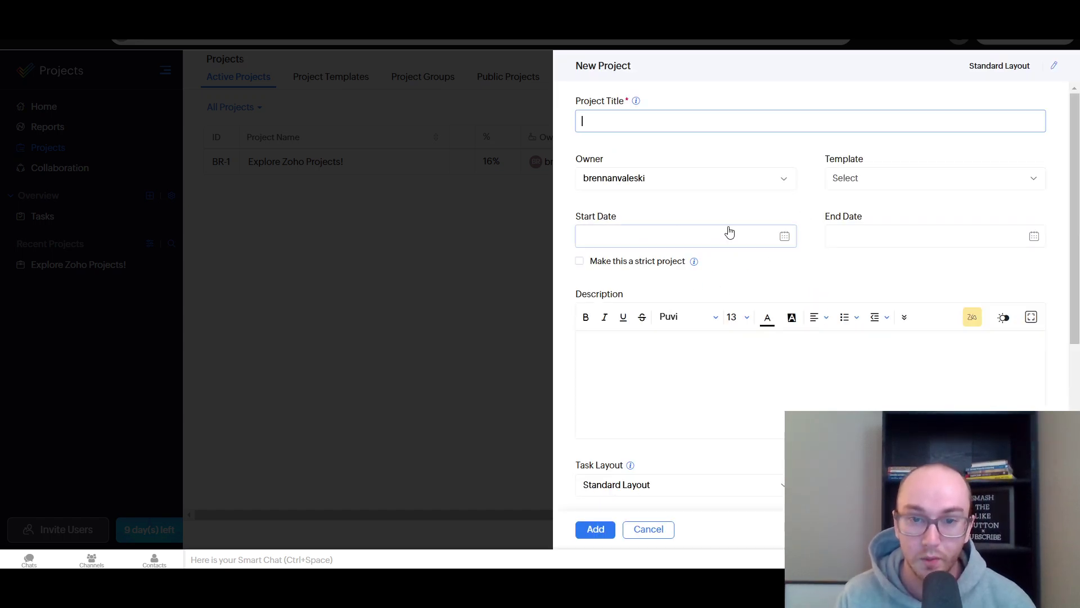
pyautogui.scroll(-6, 688, 211)
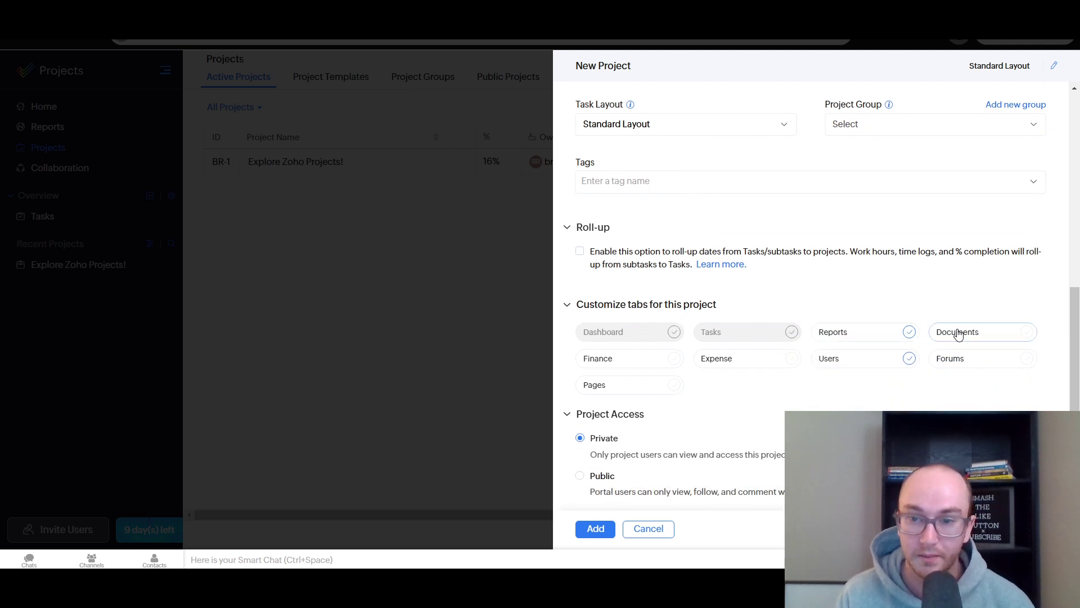
pyautogui.click(605, 532)
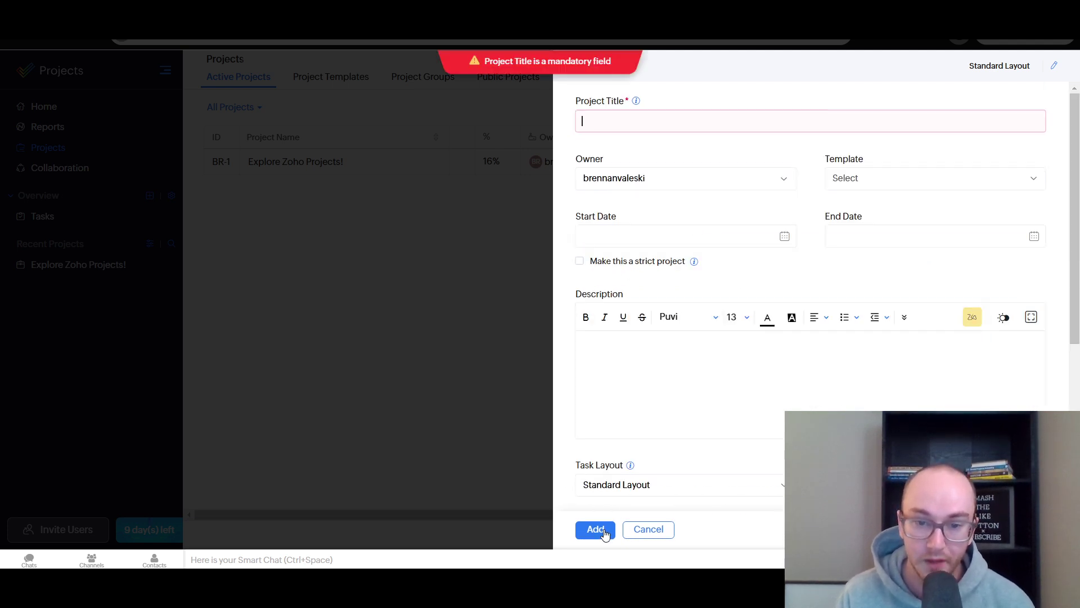
pyautogui.click(655, 121)
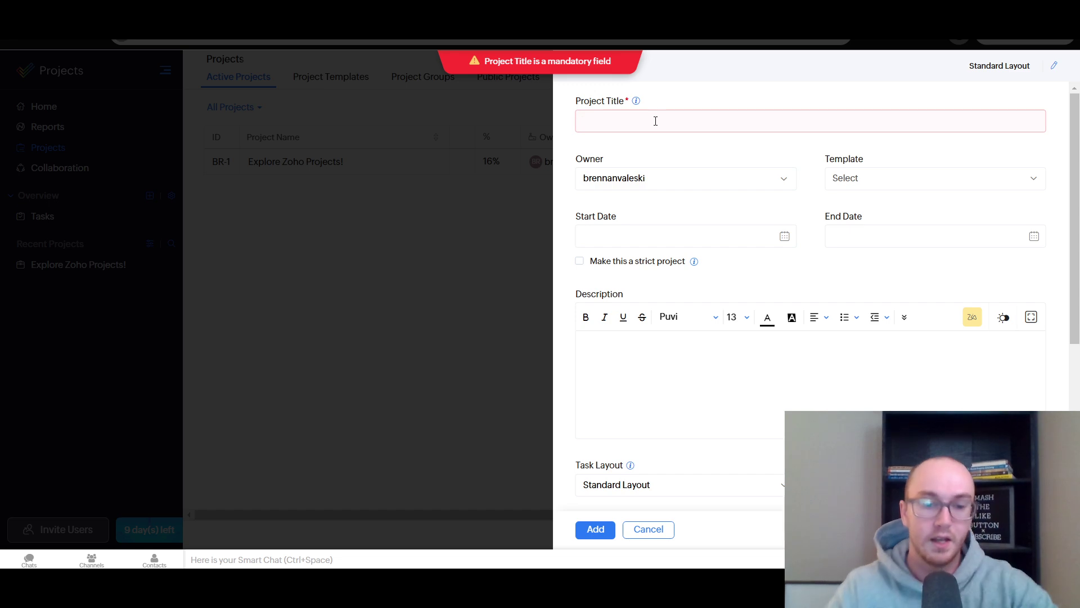
pyautogui.write('test')
pyautogui.click(586, 529)
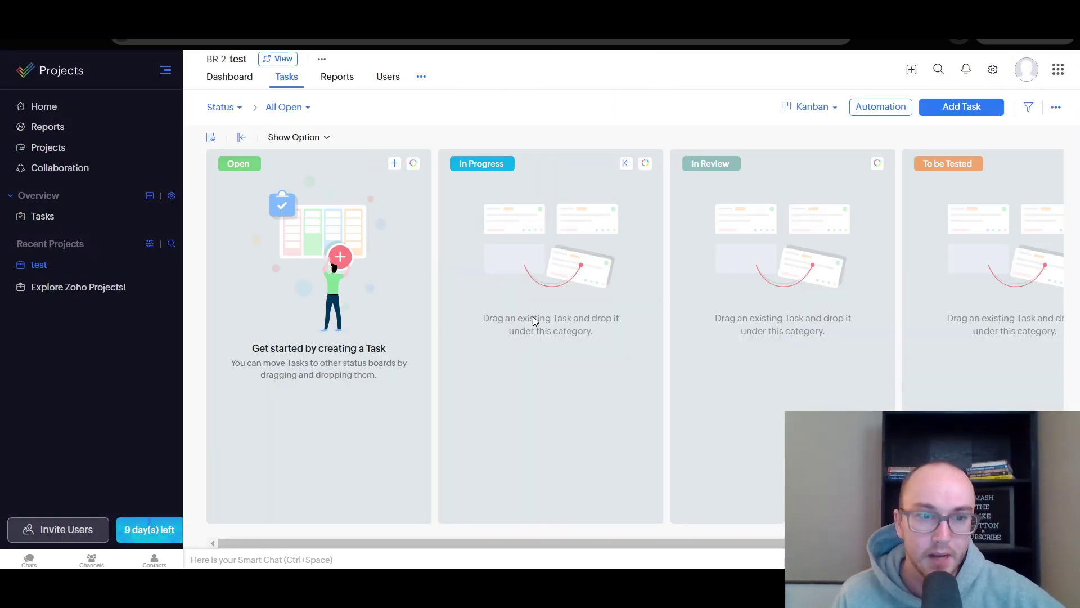
# Look across the status columns of the test project's Kanban board and view the new task form without adding a task
pyautogui.hscroll(5, 554, 431)
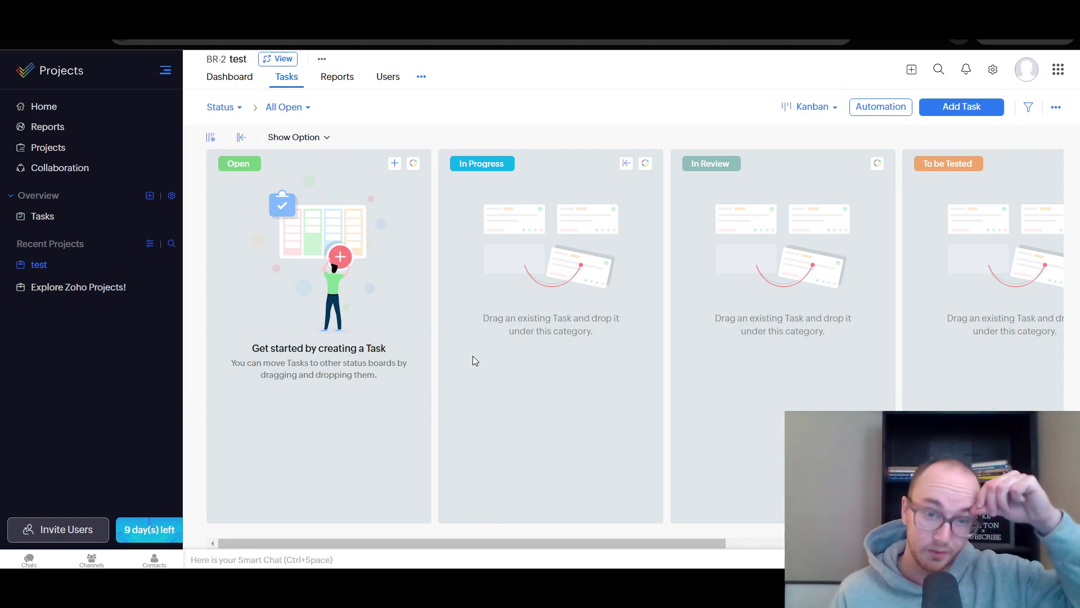
pyautogui.hscroll(10, 450, 369)
pyautogui.hscroll(2, 419, 373)
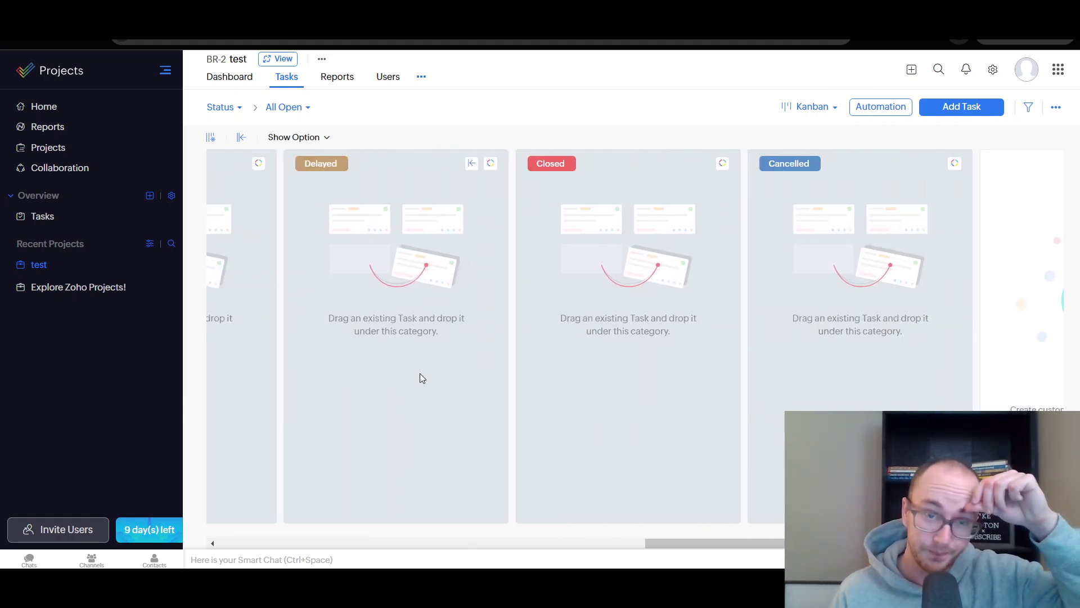
pyautogui.hscroll(-10, 558, 454)
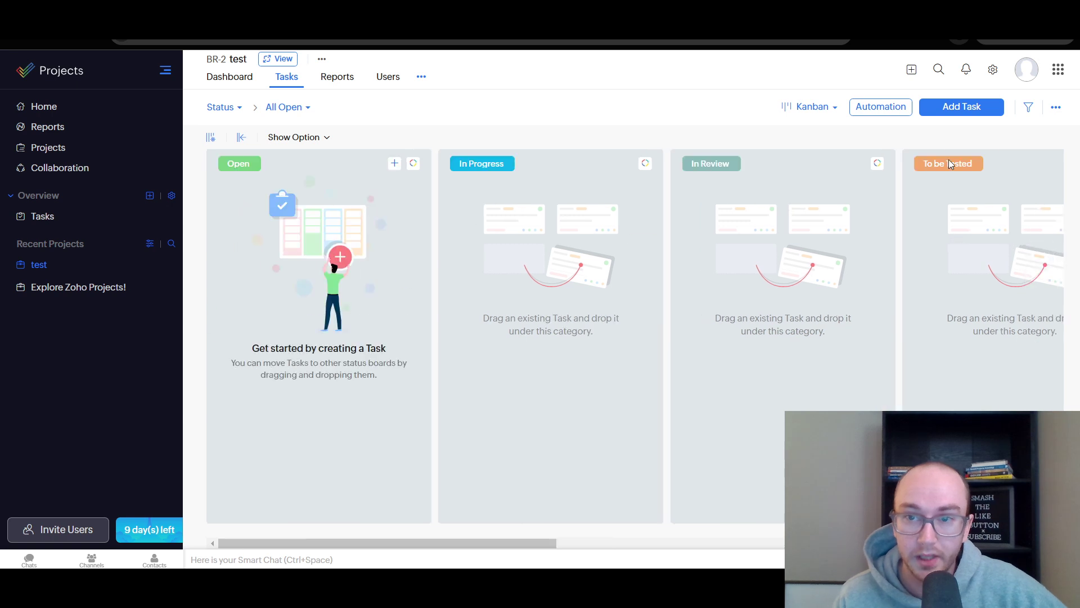
pyautogui.click(961, 107)
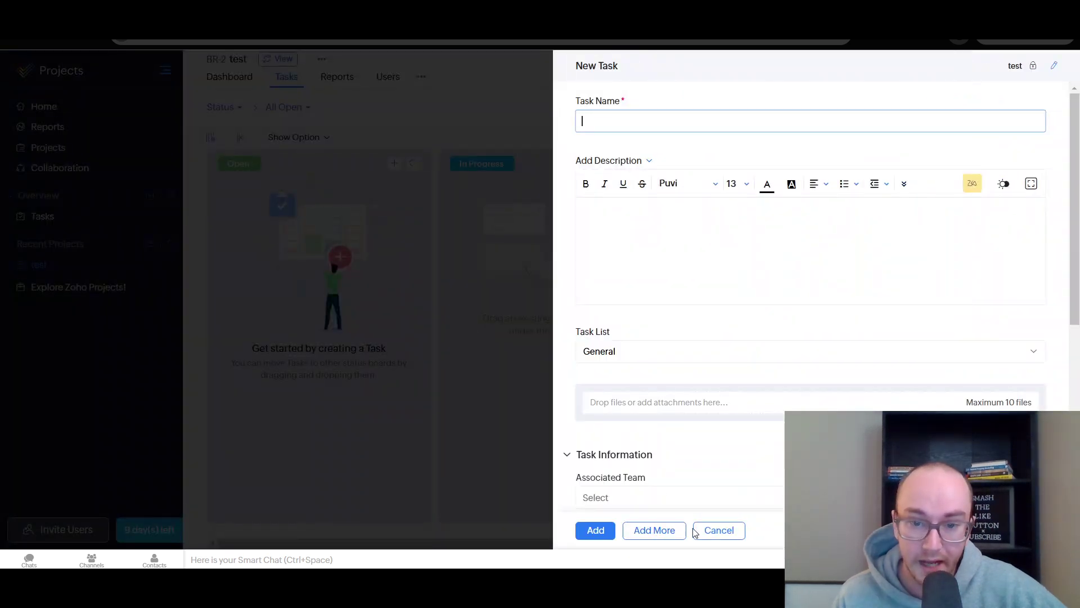
pyautogui.click(717, 531)
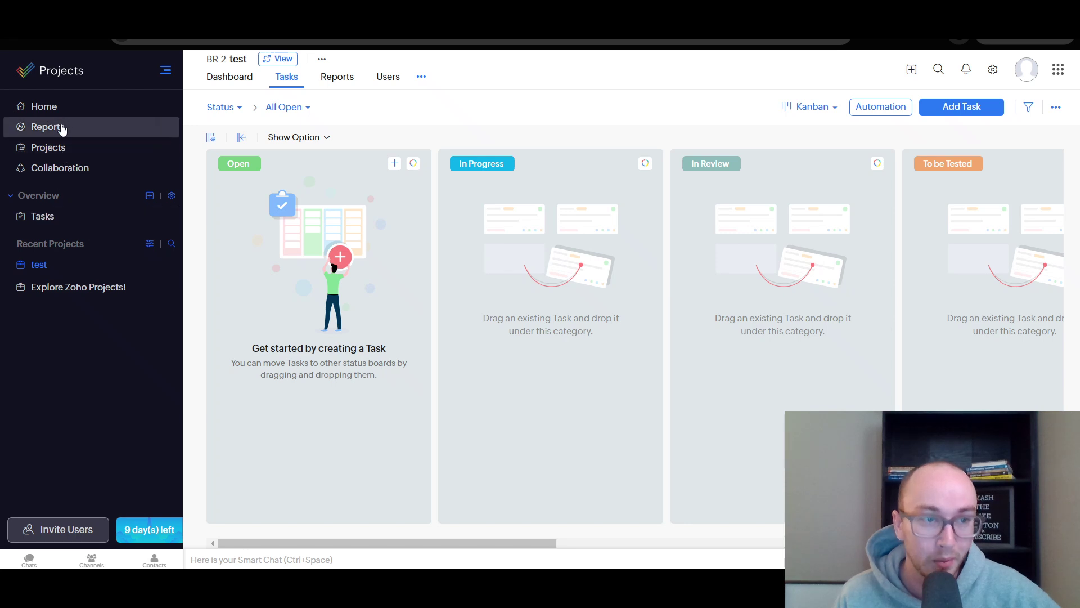
pyautogui.moveTo(223, 107)
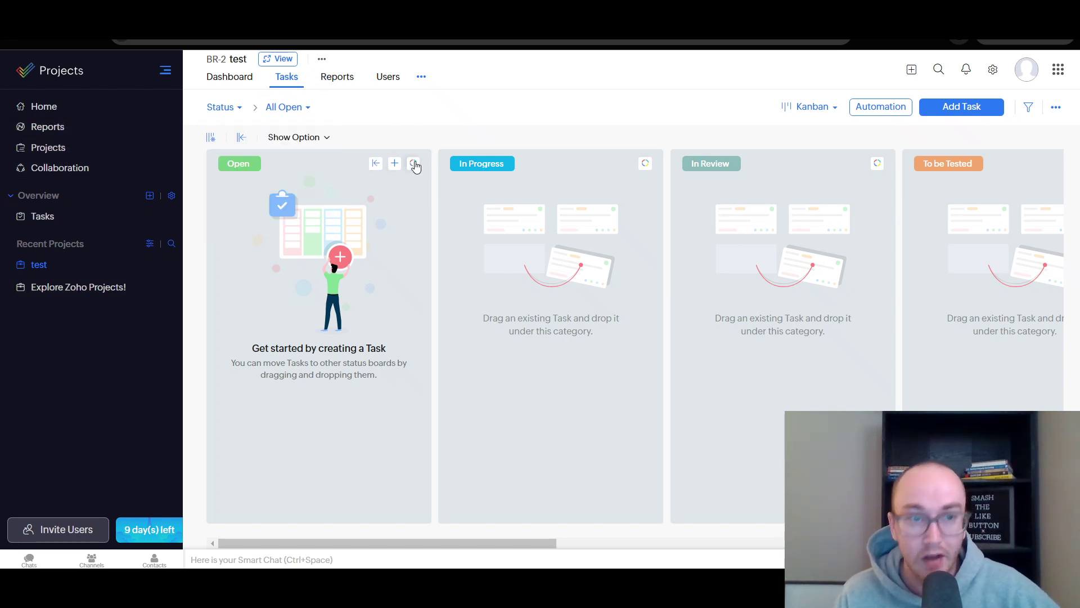
# View the overview task list covering all projects and the widgets on the personal Home dashboard
pyautogui.click(43, 218)
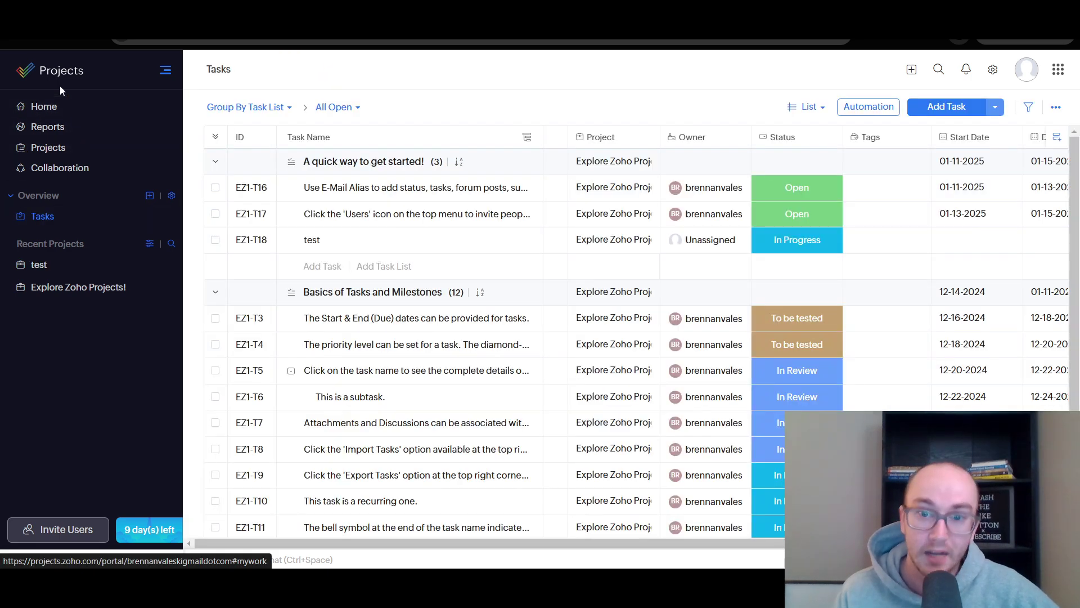
pyautogui.click(49, 115)
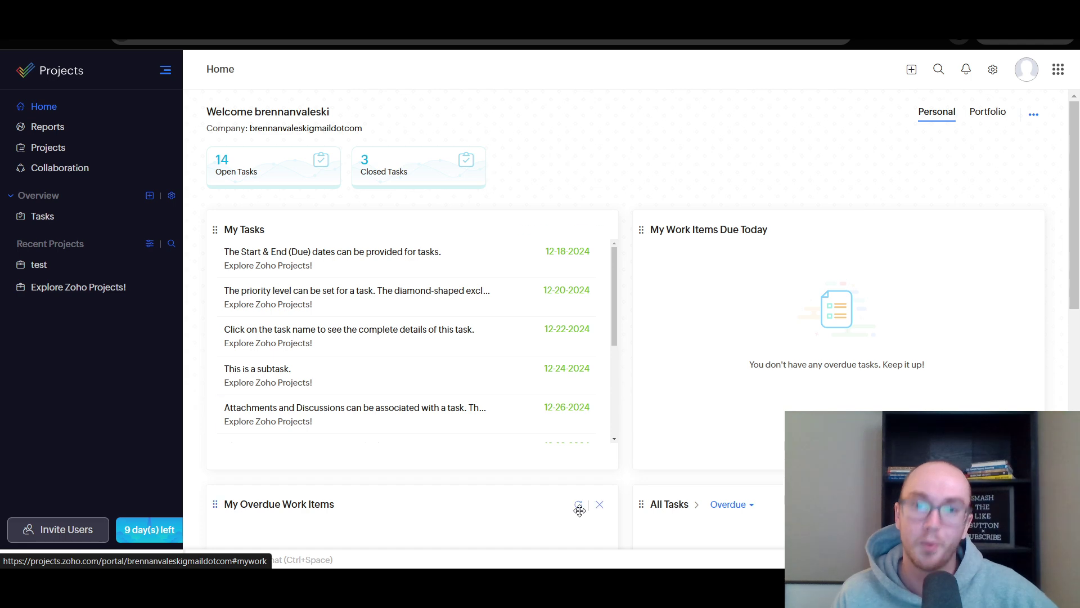
pyautogui.scroll(-5, 580, 509)
pyautogui.scroll(5, 605, 477)
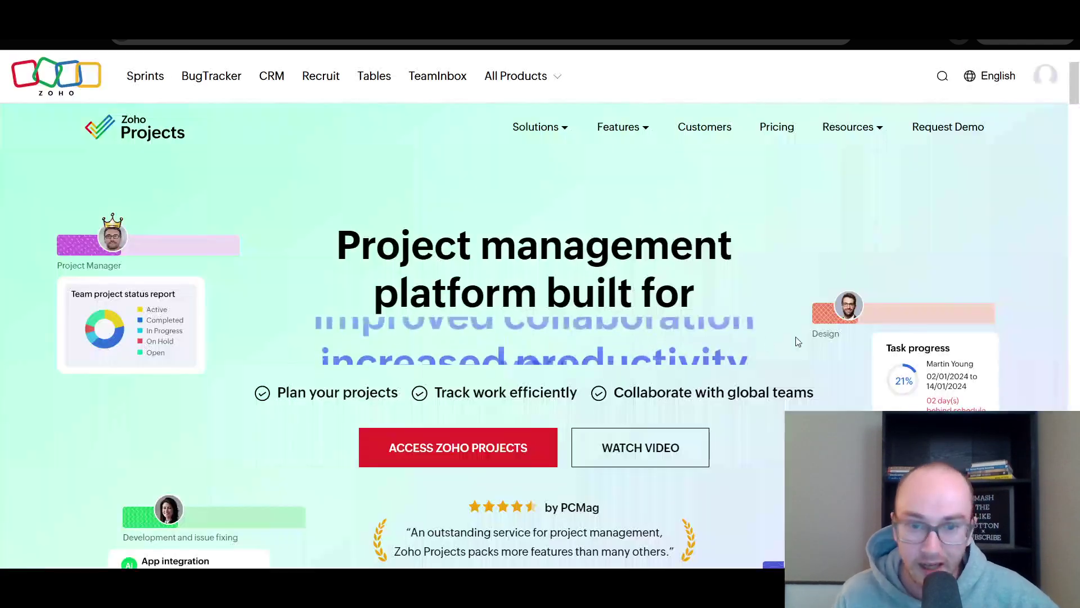